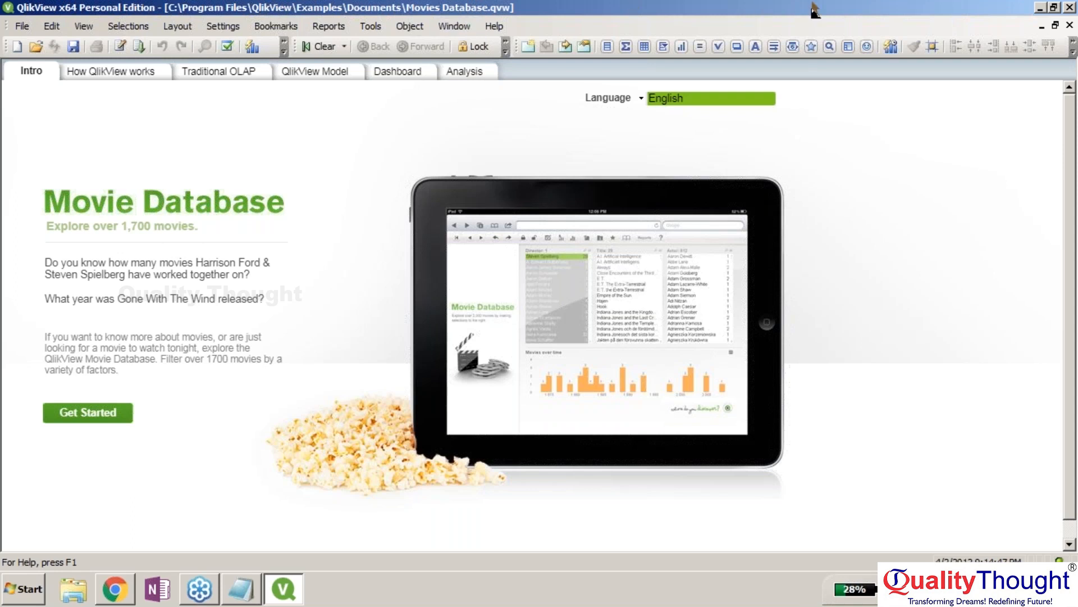
pyautogui.click(18, 31)
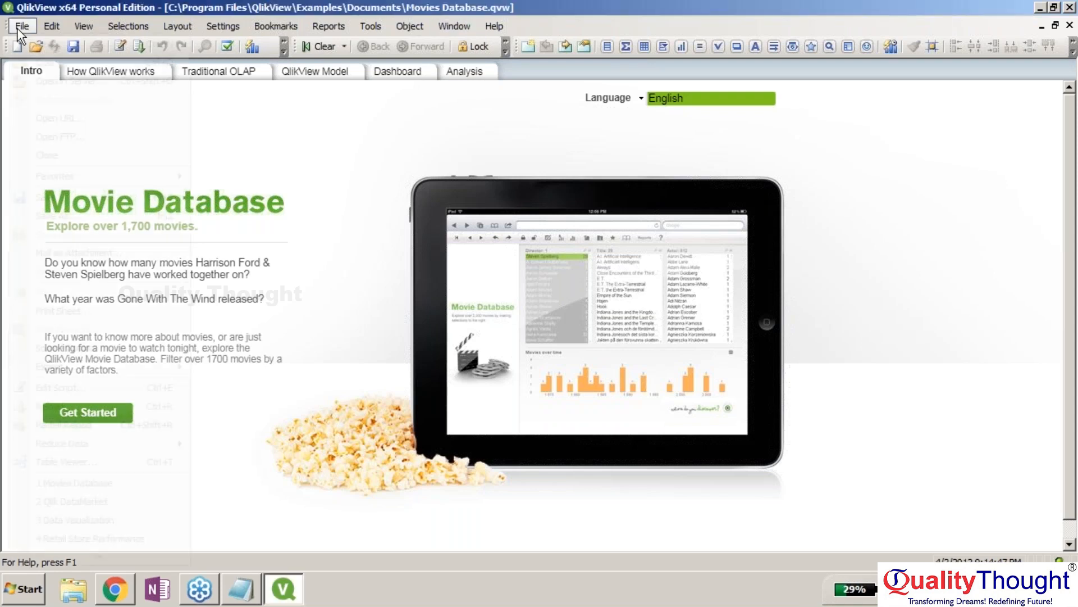
pyautogui.click(18, 31)
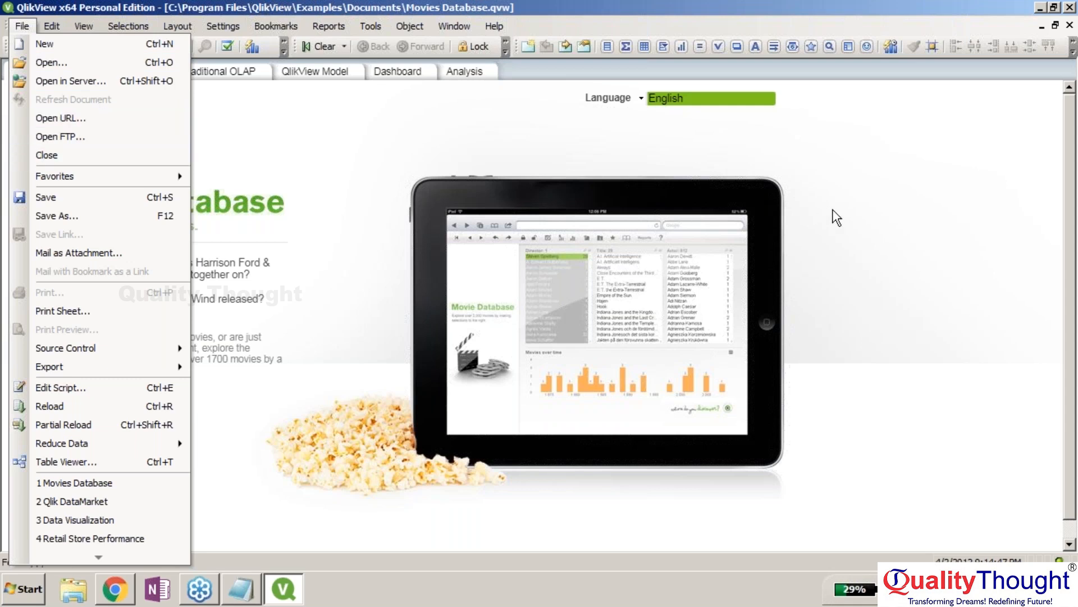
pyautogui.click(729, 137)
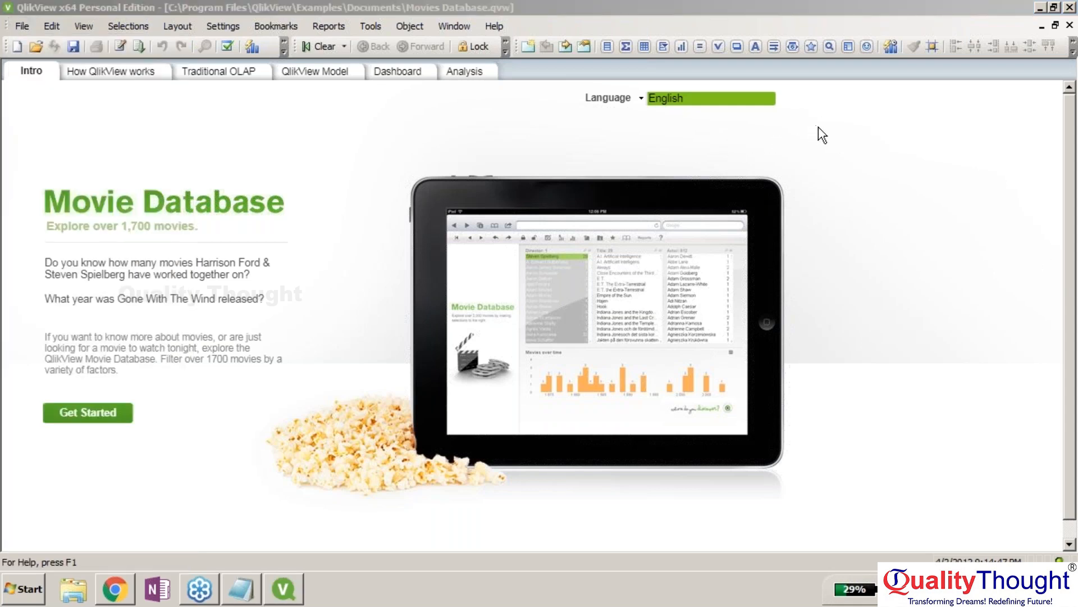
# Step: Check which providers are offered in the Source Control settings and close them without changes
pyautogui.click(23, 26)
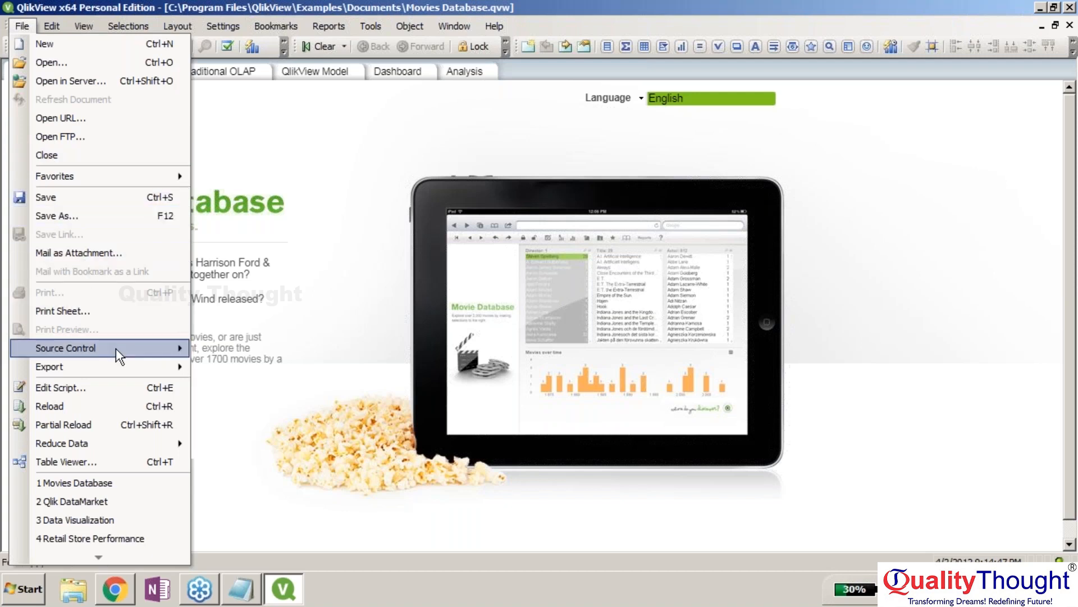
pyautogui.moveTo(115, 348)
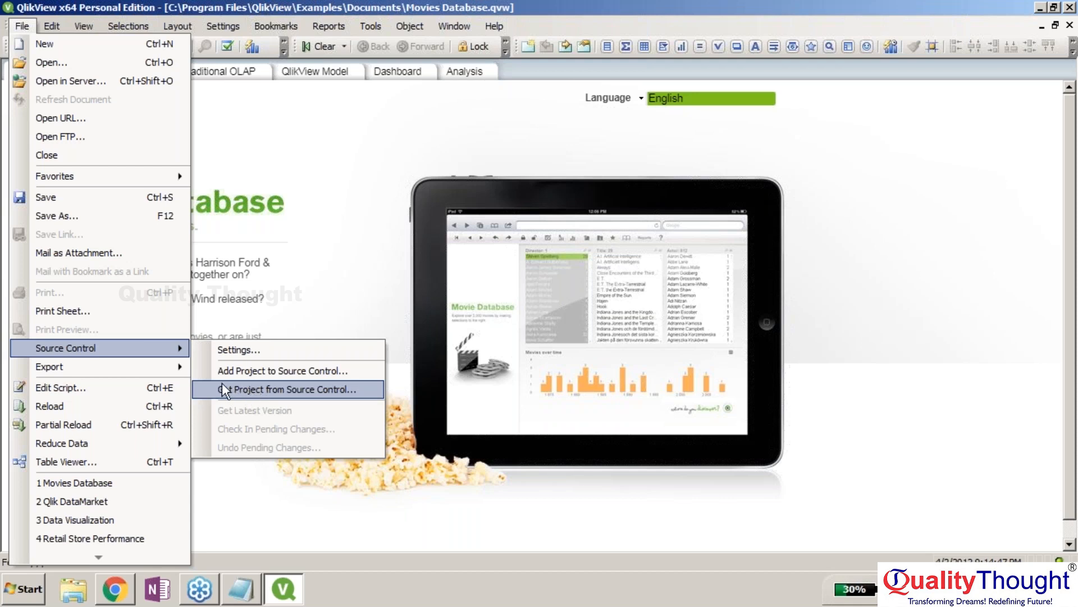
pyautogui.click(224, 352)
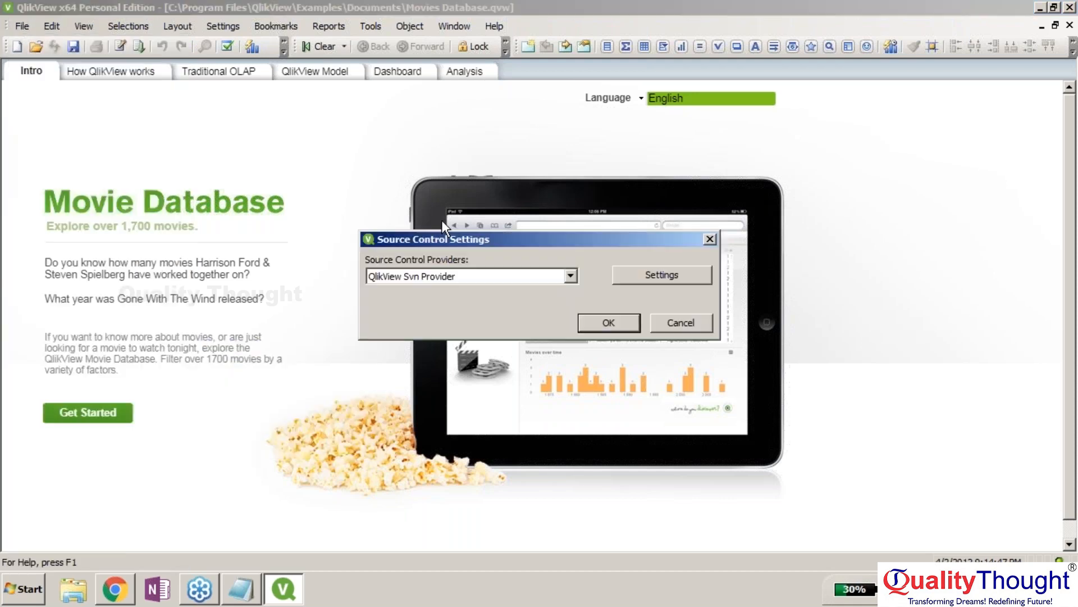
pyautogui.click(569, 276)
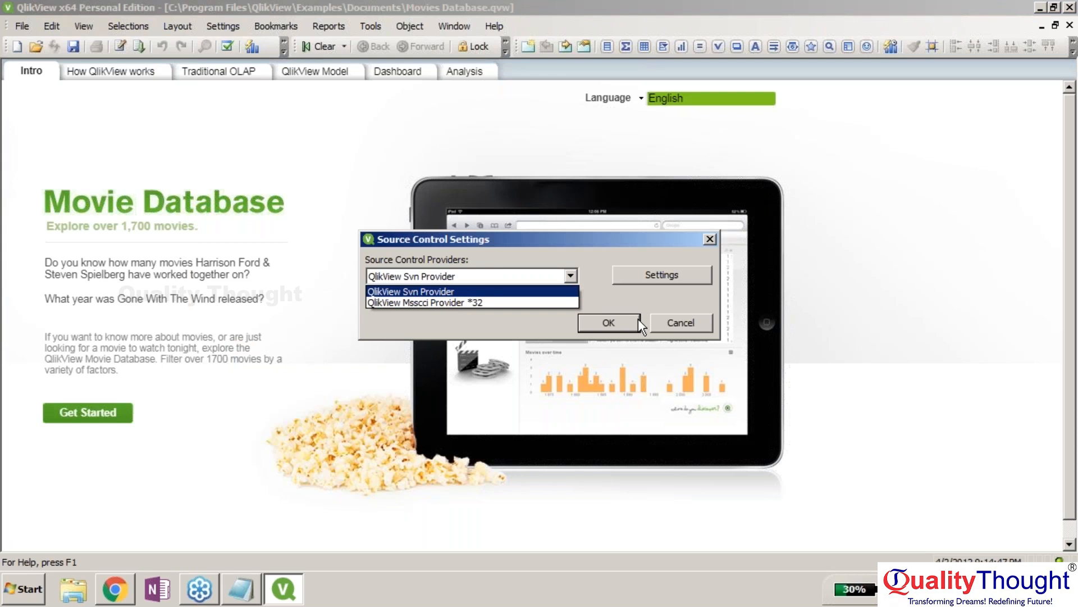
pyautogui.click(581, 306)
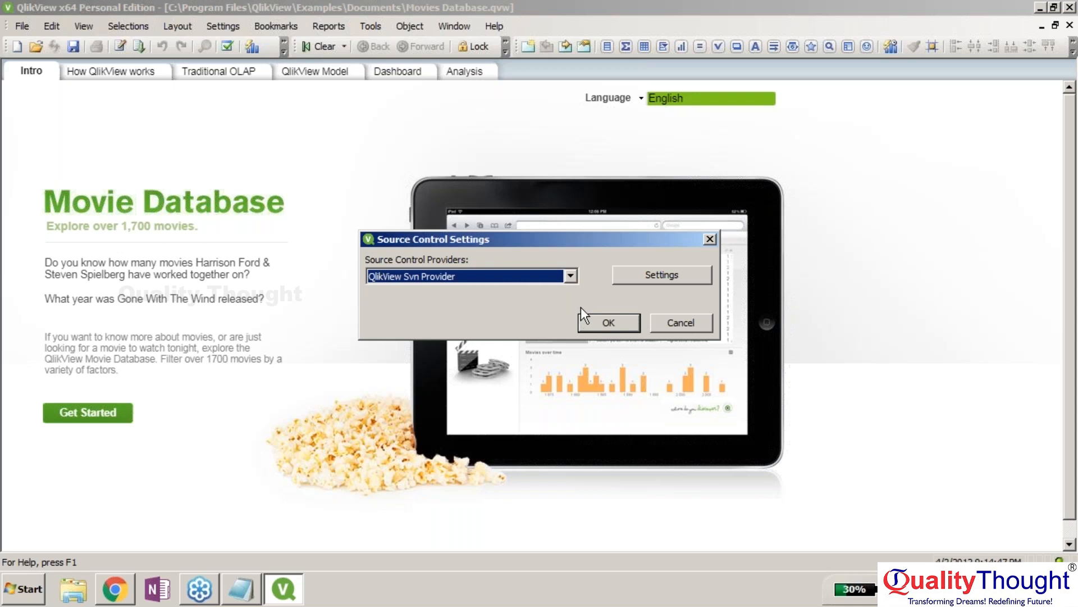
pyautogui.click(664, 320)
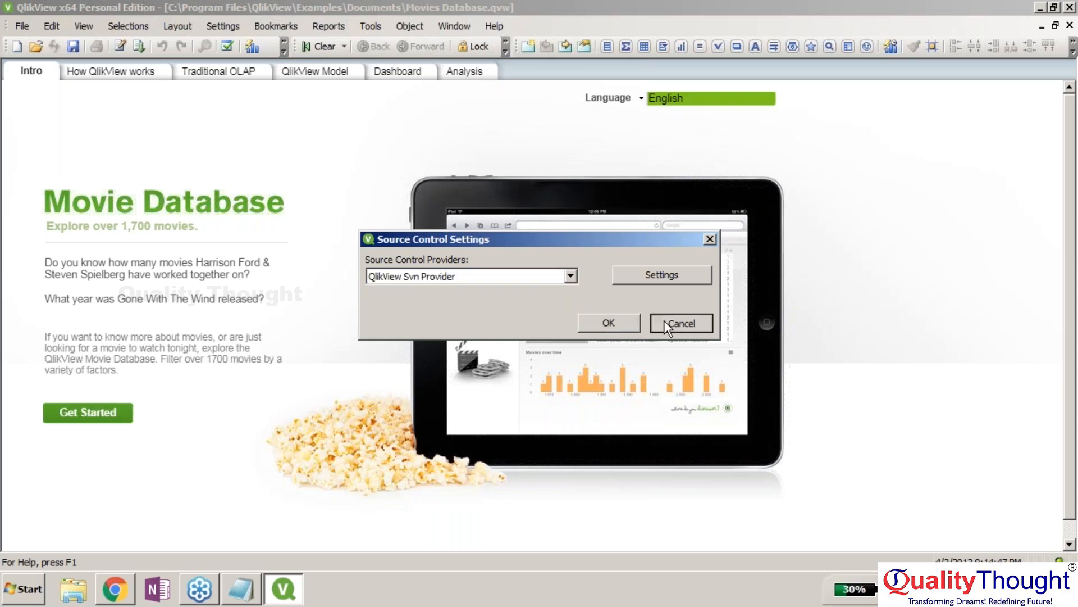
# Step: Try to reduce the Movies Database data with the Keep Possible Values option
pyautogui.click(19, 32)
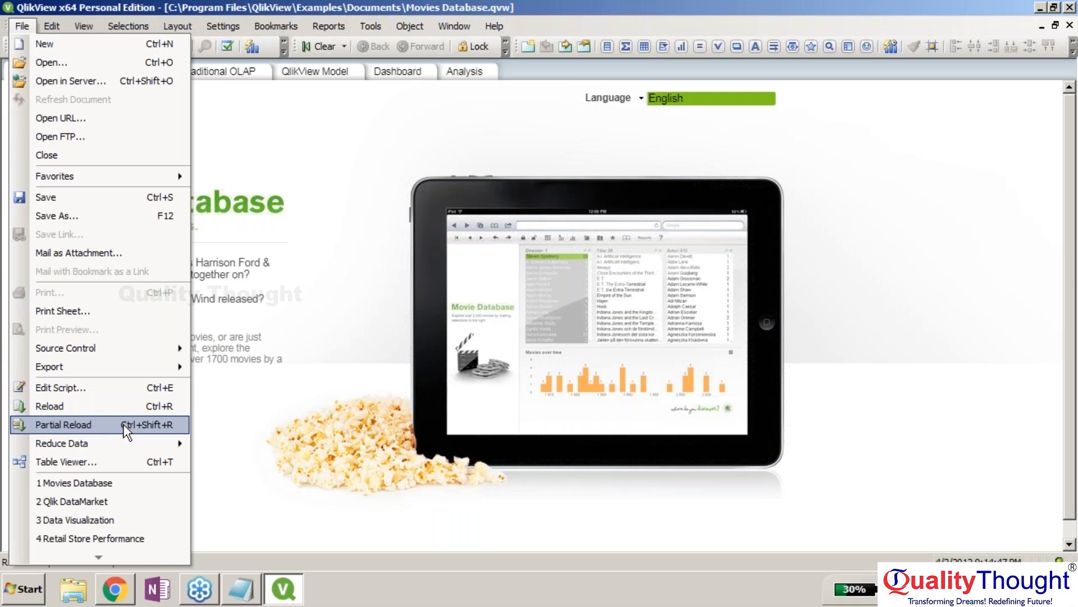
pyautogui.moveTo(133, 452)
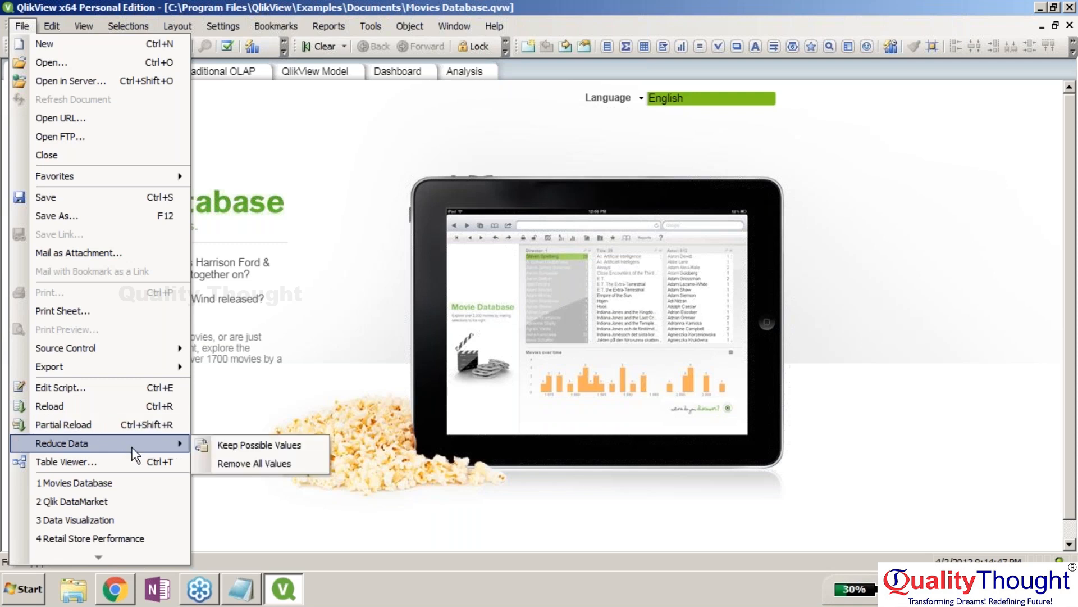
pyautogui.click(235, 445)
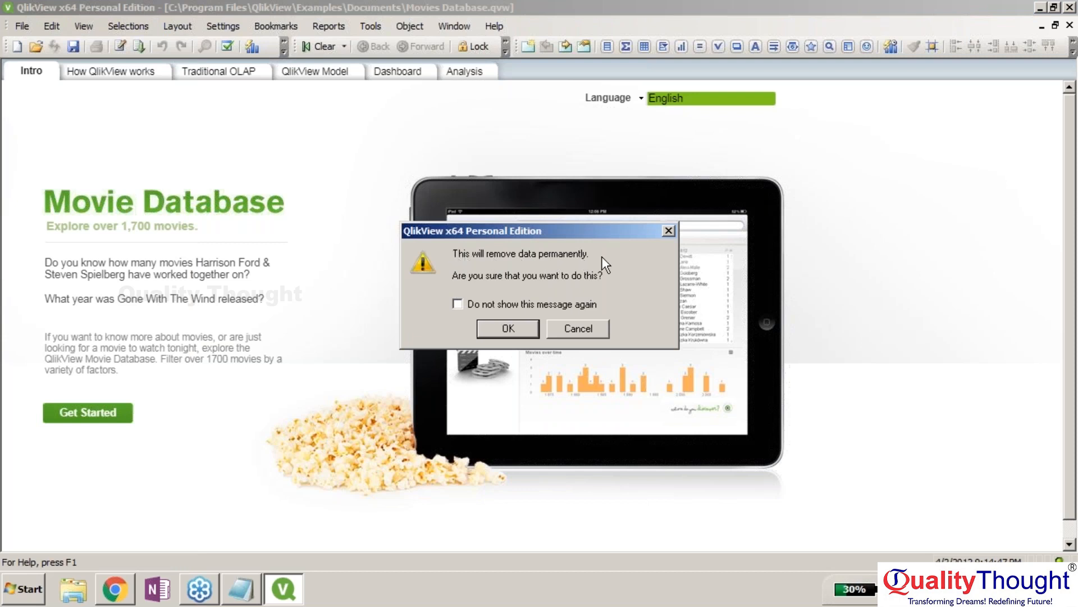
pyautogui.click(581, 330)
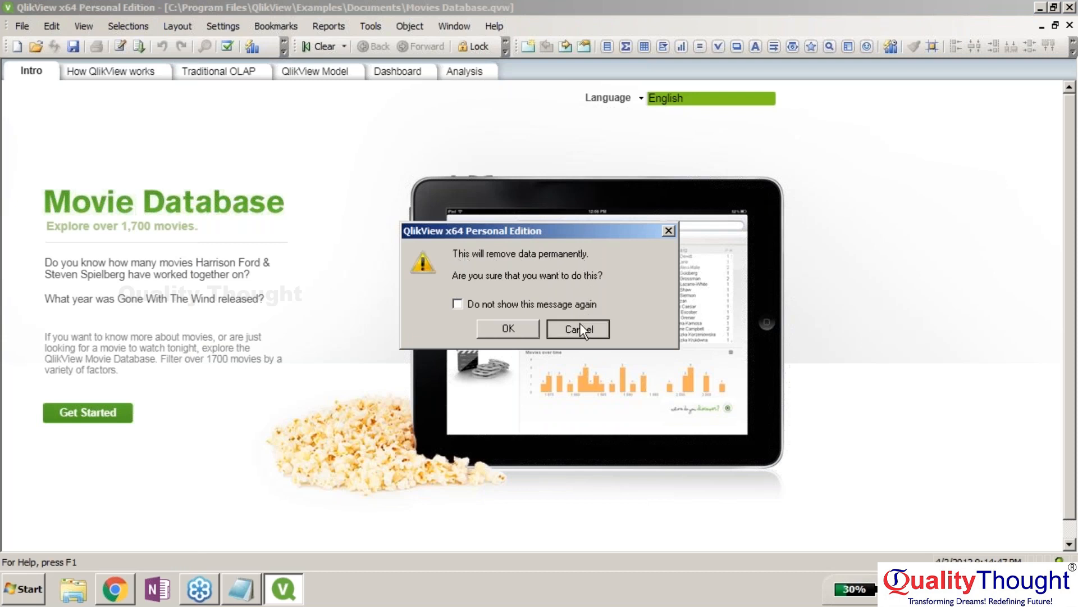
# Step: Open the Table Viewer and rearrange the diagram, moving FilmCount closer to Films and the LengthR... table below the $Syn 1 table
pyautogui.click(23, 27)
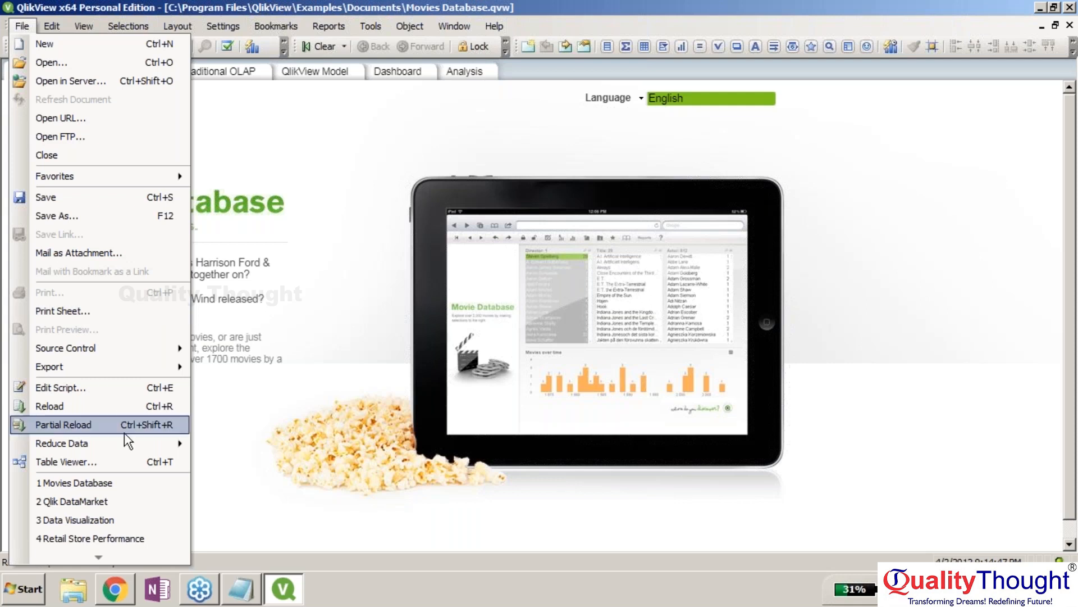
pyautogui.moveTo(153, 442)
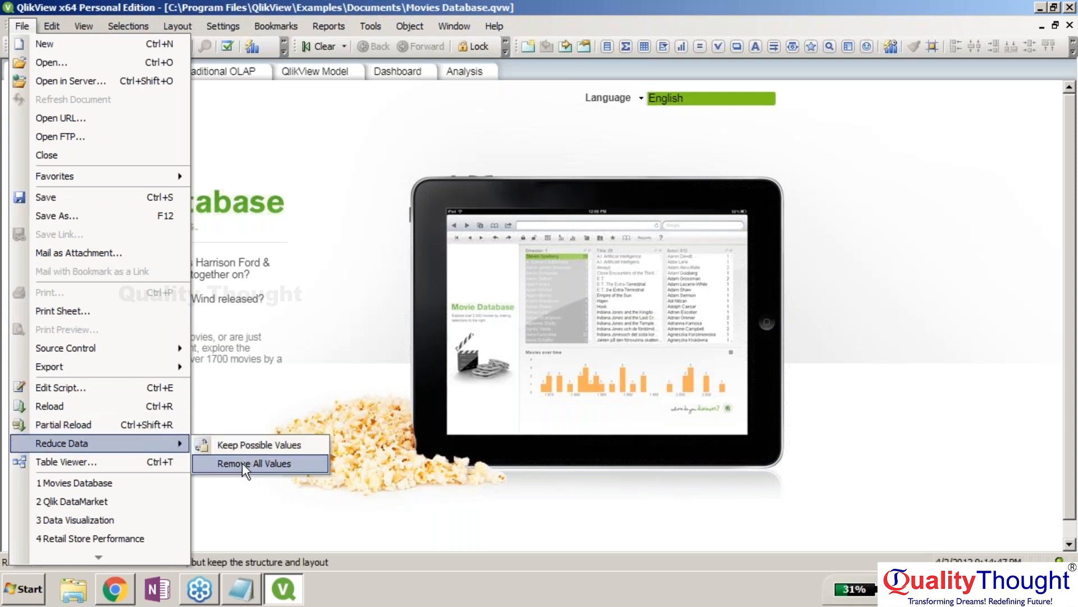
pyautogui.press('Escape')
pyautogui.press('Escape')
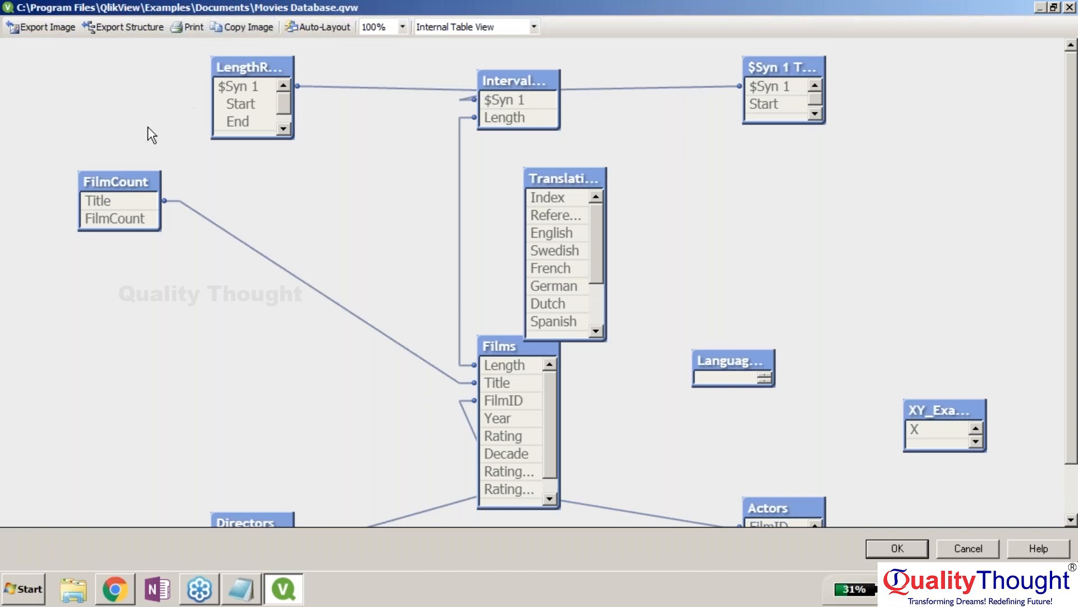
pyautogui.moveTo(143, 167); pyautogui.dragTo(303, 294)
pyautogui.moveTo(214, 66); pyautogui.dragTo(758, 207)
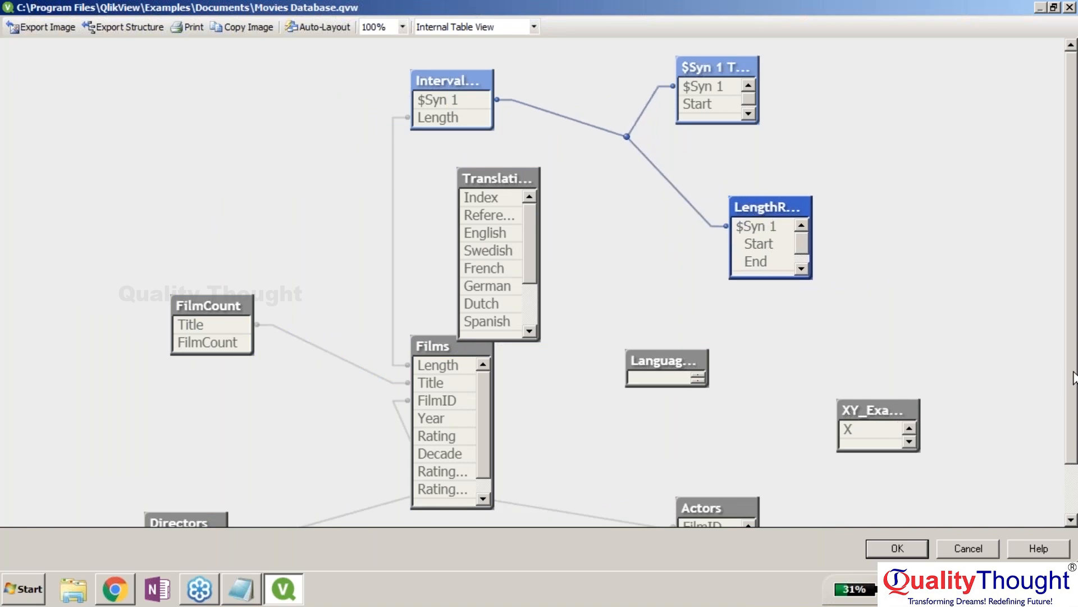
pyautogui.scroll(-1, 1067, 387)
pyautogui.scroll(1, 916, 219)
# Step: Look at the image export and structure export dialogs for the table diagram, cancelling both
pyautogui.click(36, 24)
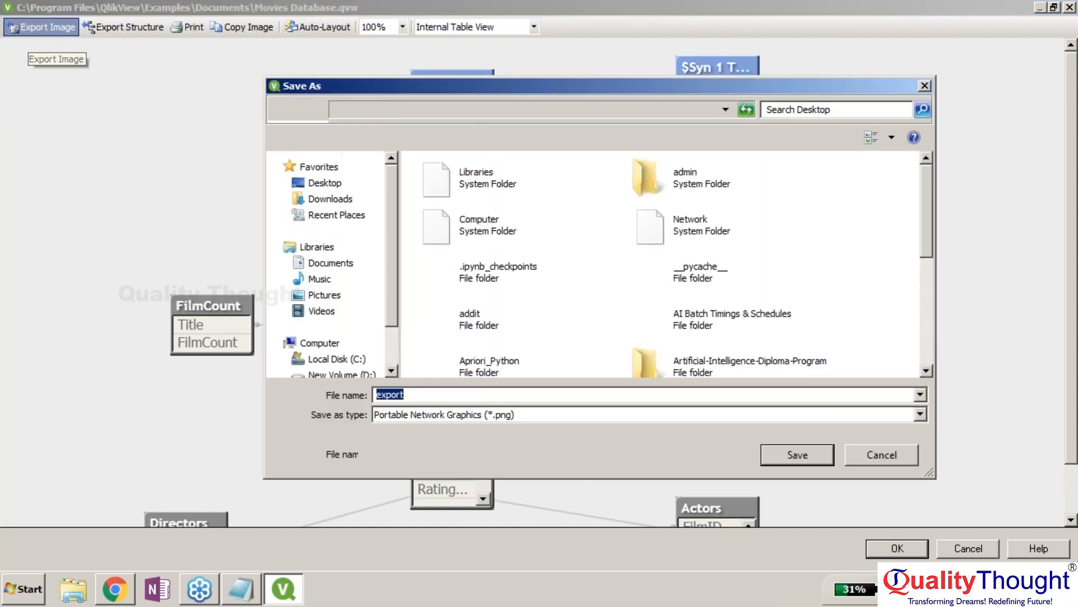
pyautogui.click(867, 453)
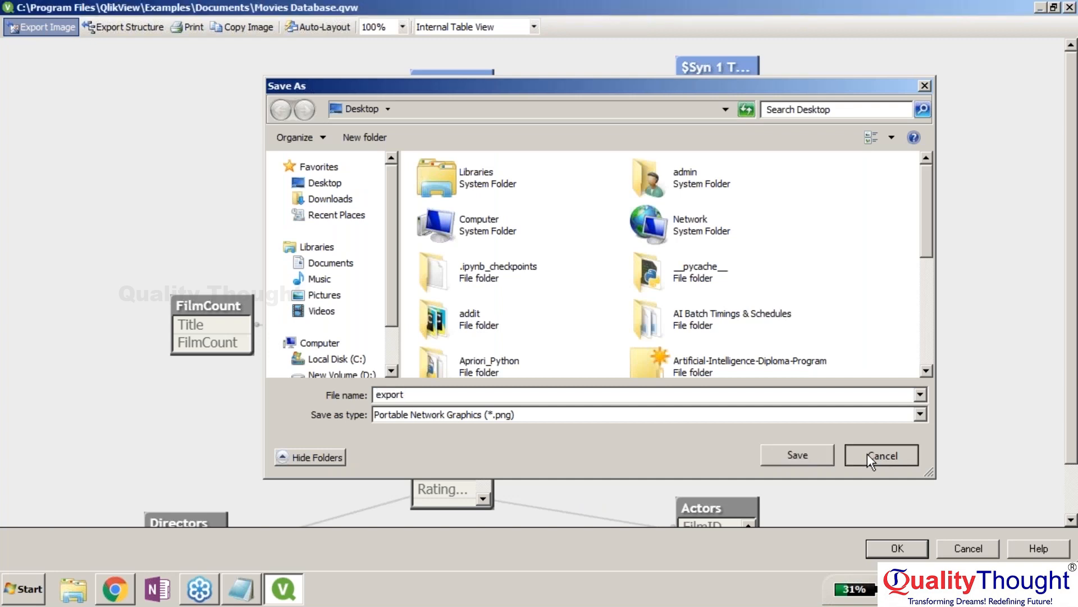
pyautogui.click(124, 27)
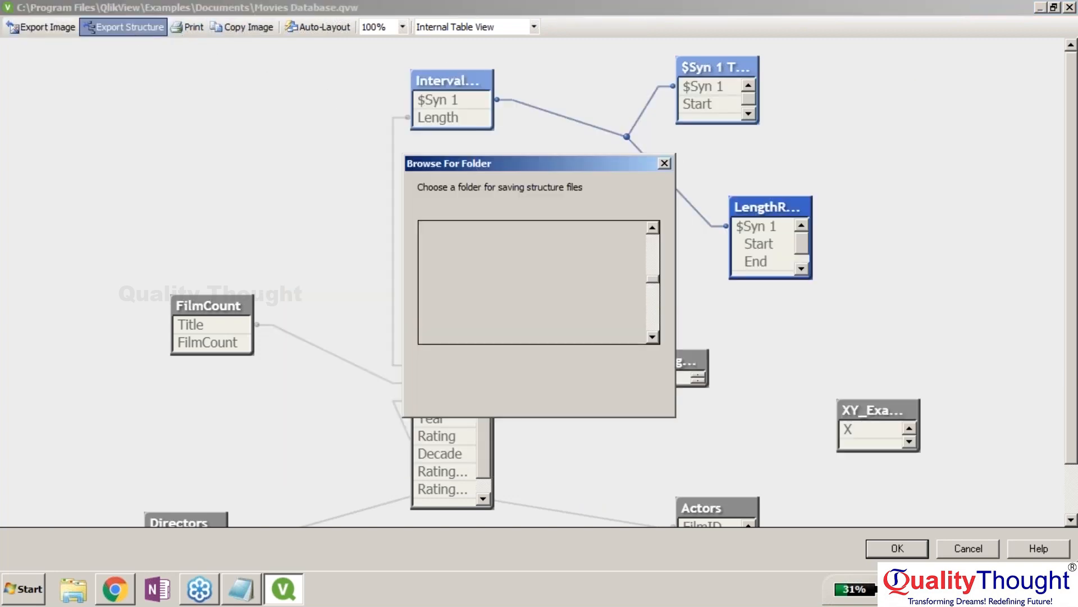
pyautogui.click(623, 396)
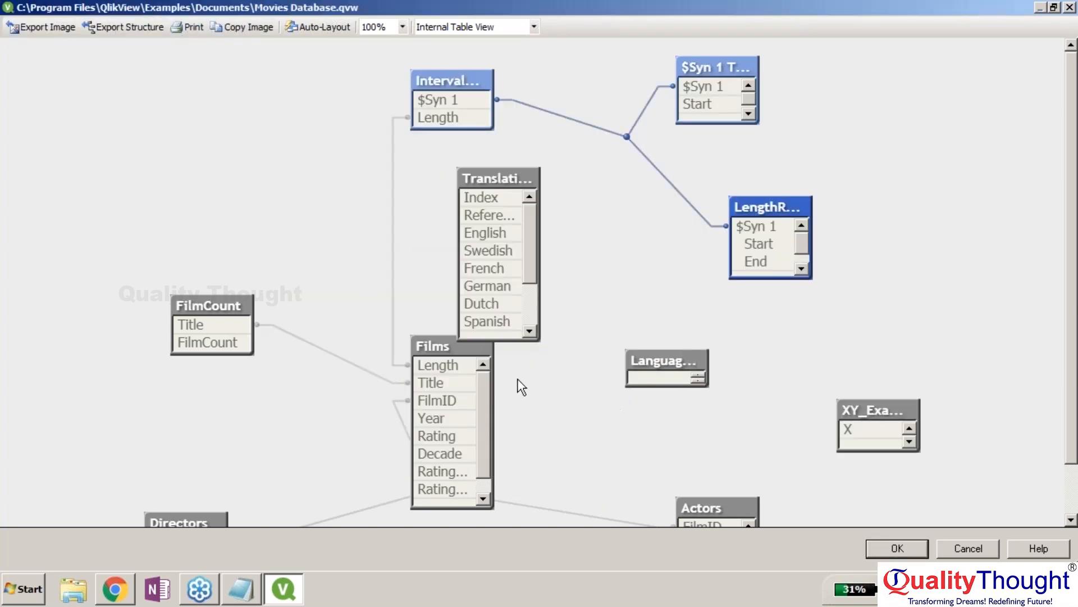
# Step: Apply the automatic layout to the table diagram and accept the Table Viewer changes
pyautogui.click(310, 34)
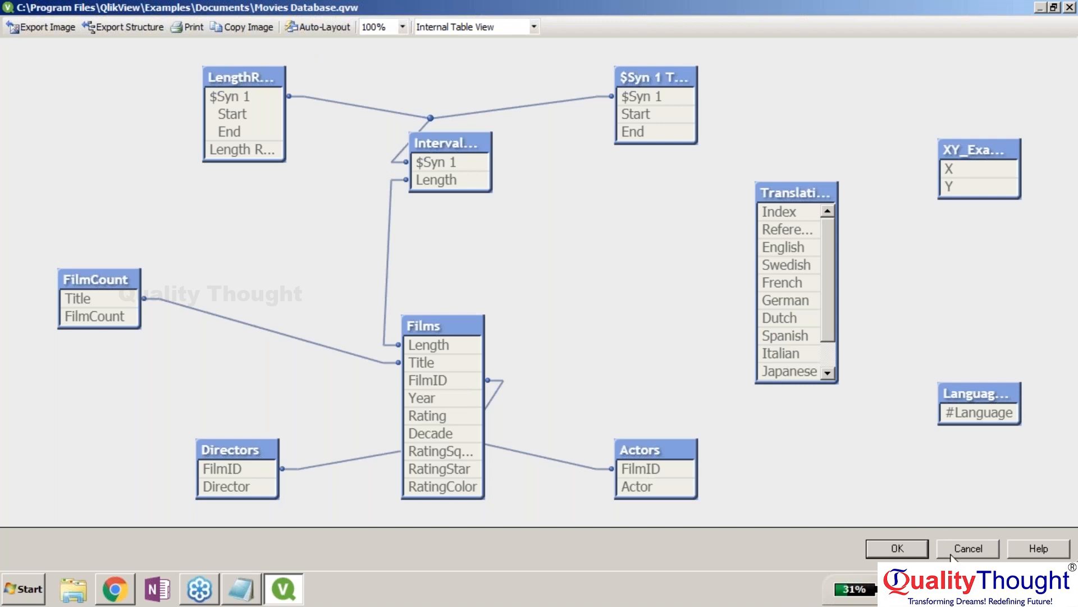
pyautogui.click(897, 548)
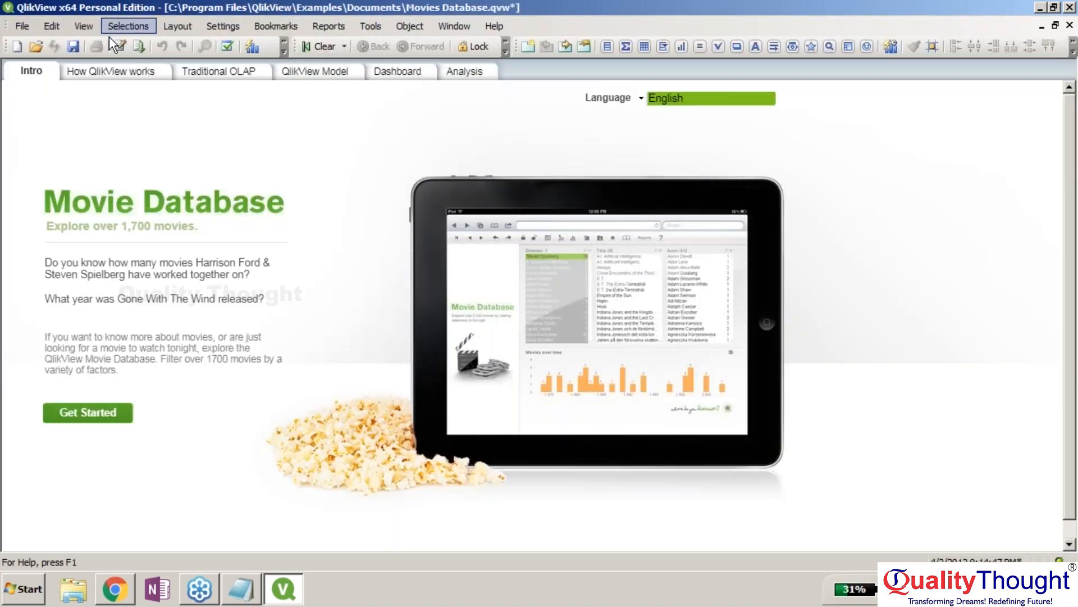
# Step: Activate all objects on the Intro sheet
pyautogui.click(23, 25)
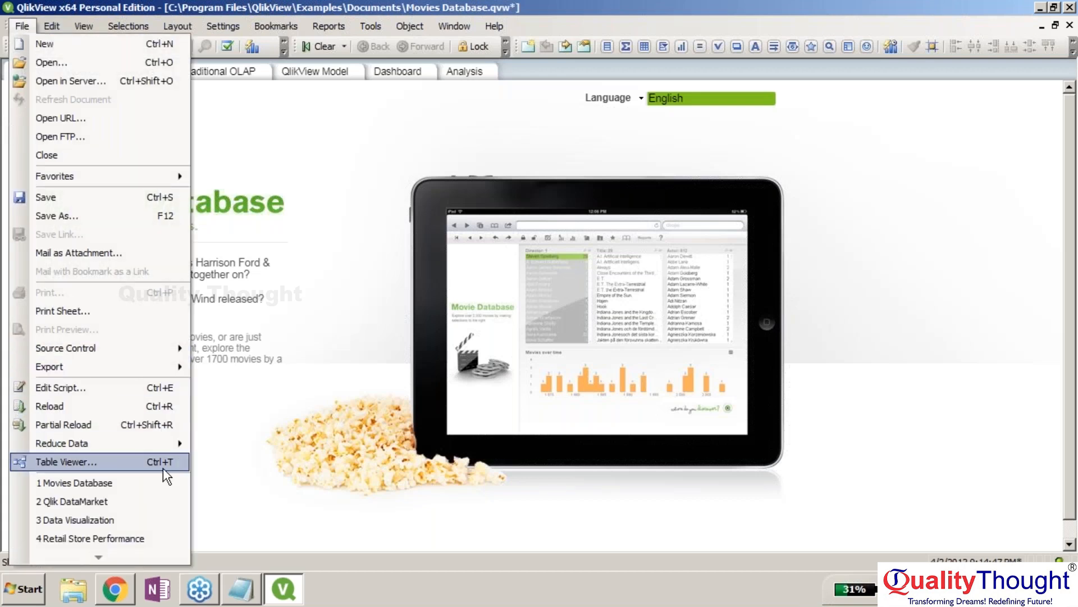
pyautogui.click(50, 27)
pyautogui.click(45, 28)
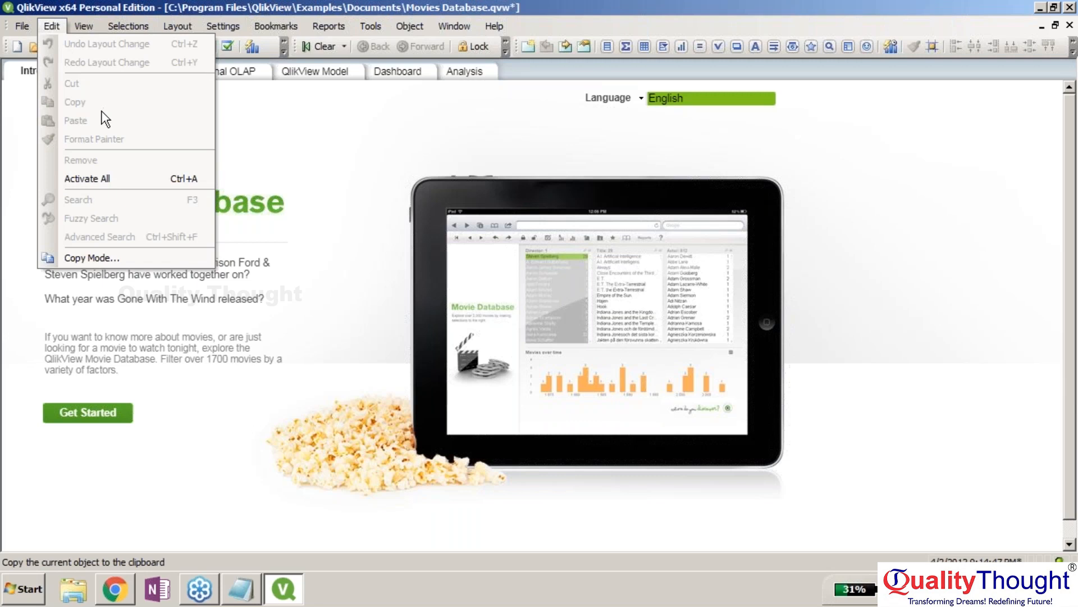
pyautogui.click(119, 177)
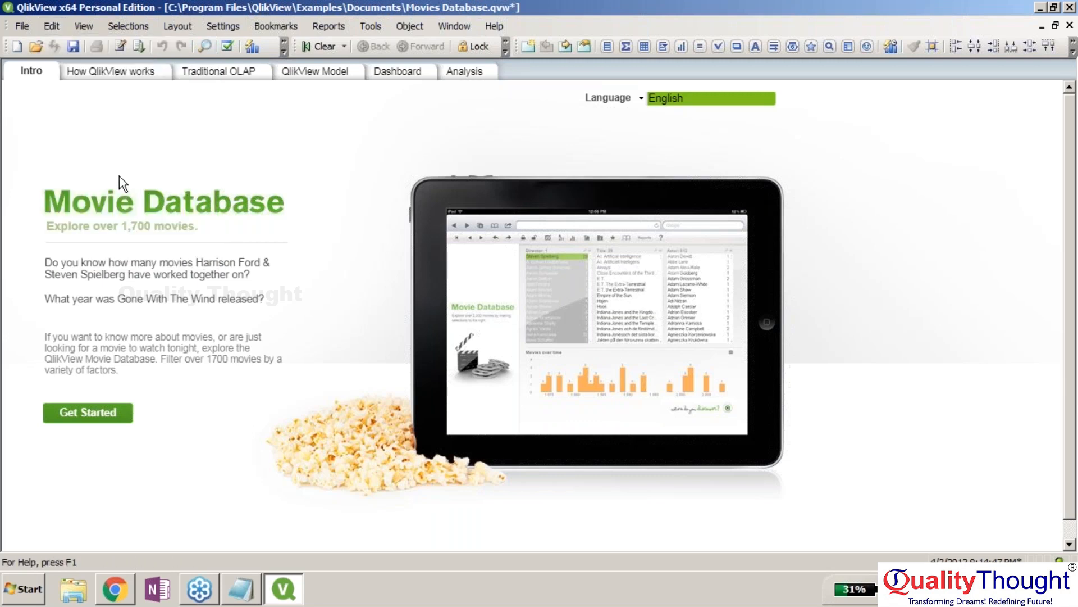
# Step: Go to the How QlikView works sheet and examine the Copy Mode clipboard format and quoting options without changing them
pyautogui.click(118, 78)
pyautogui.click(53, 27)
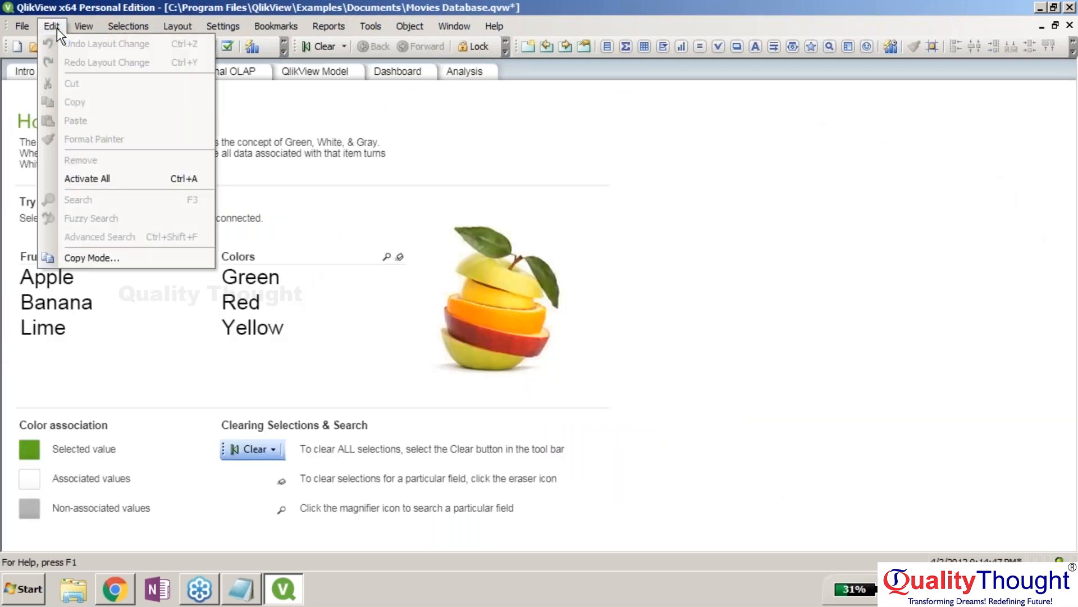
pyautogui.click(105, 261)
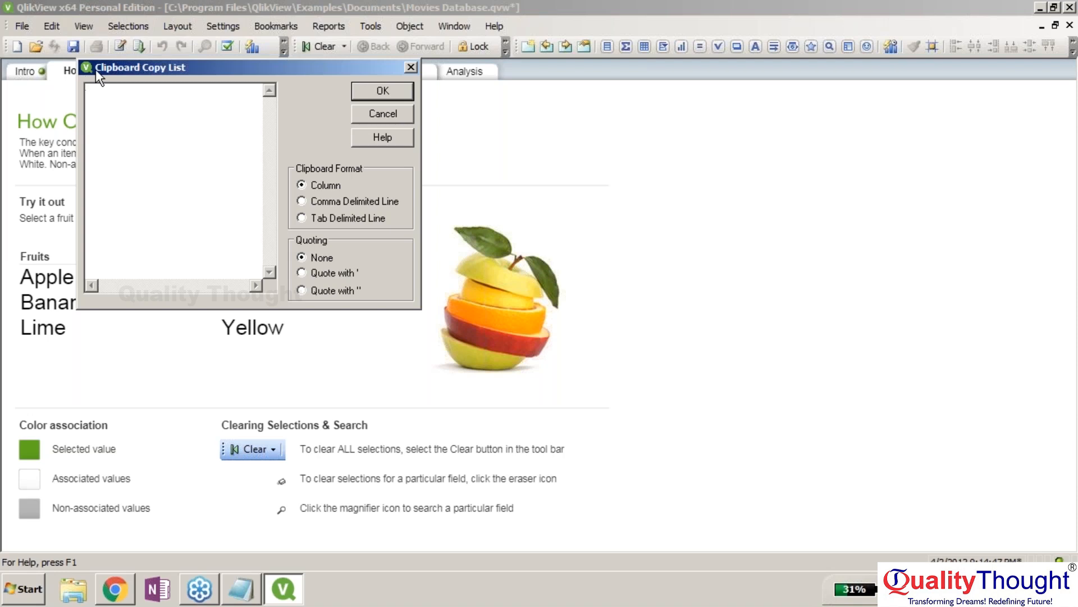
pyautogui.click(385, 113)
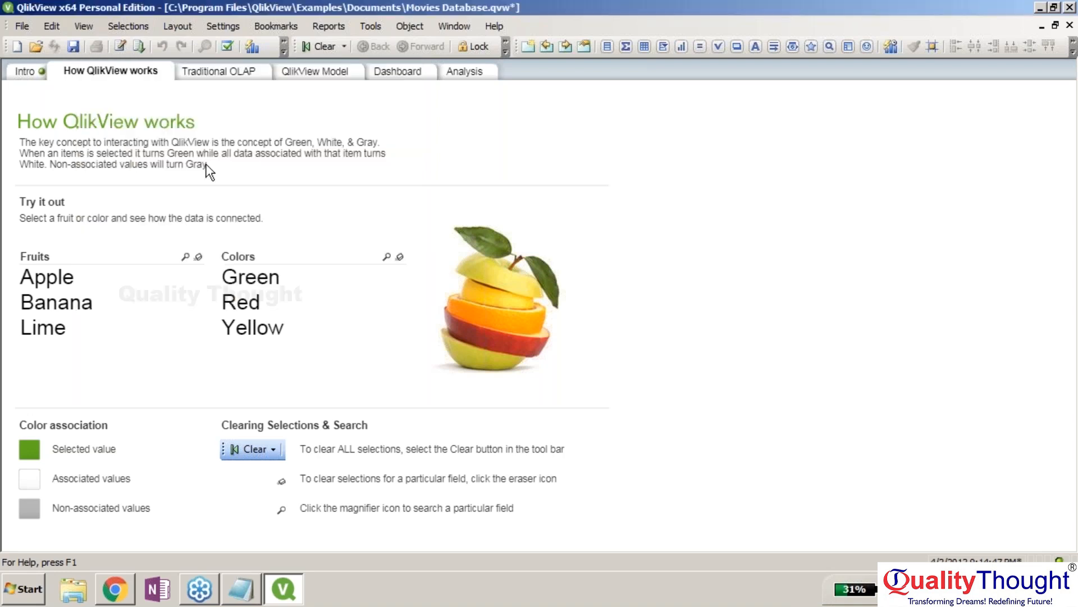
# Step: Switch to the Traditional OLAP sheet using the document's sheet list
pyautogui.click(81, 28)
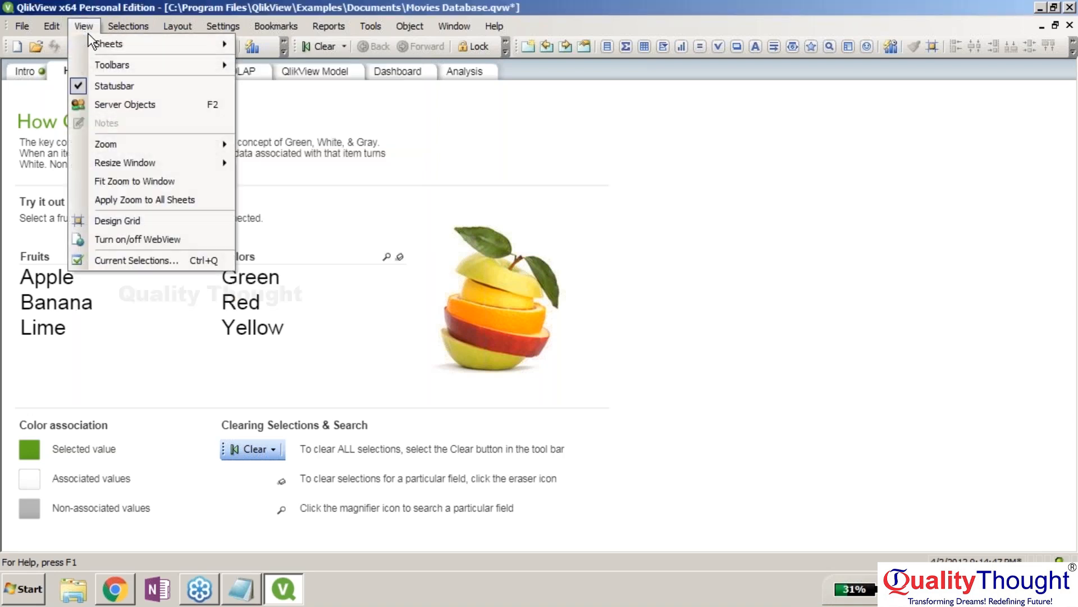
pyautogui.click(52, 27)
pyautogui.click(51, 27)
pyautogui.click(51, 26)
pyautogui.click(70, 26)
pyautogui.moveTo(114, 41)
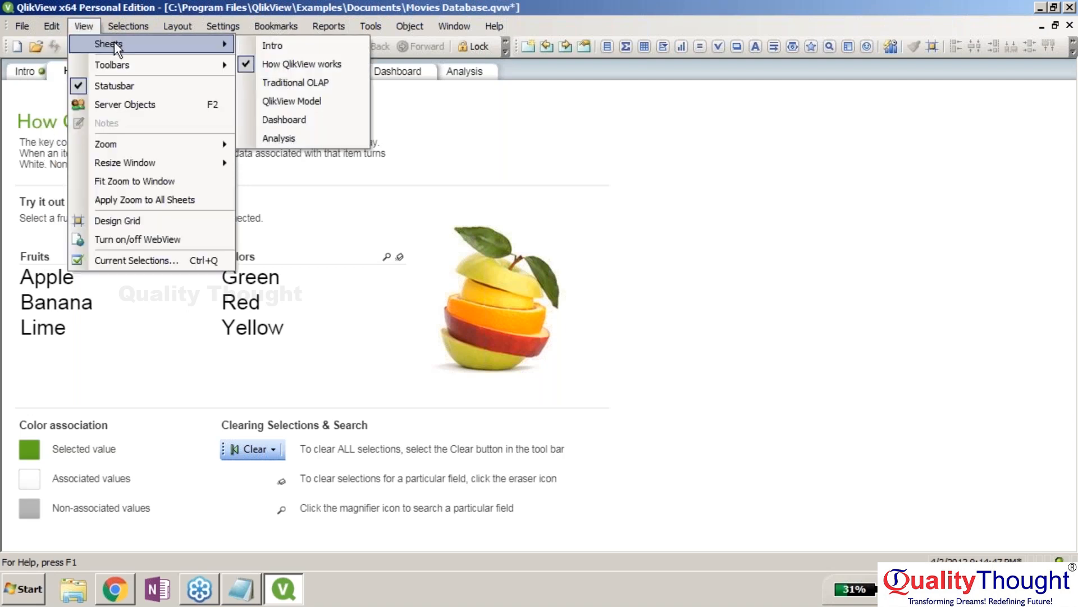
pyautogui.click(314, 80)
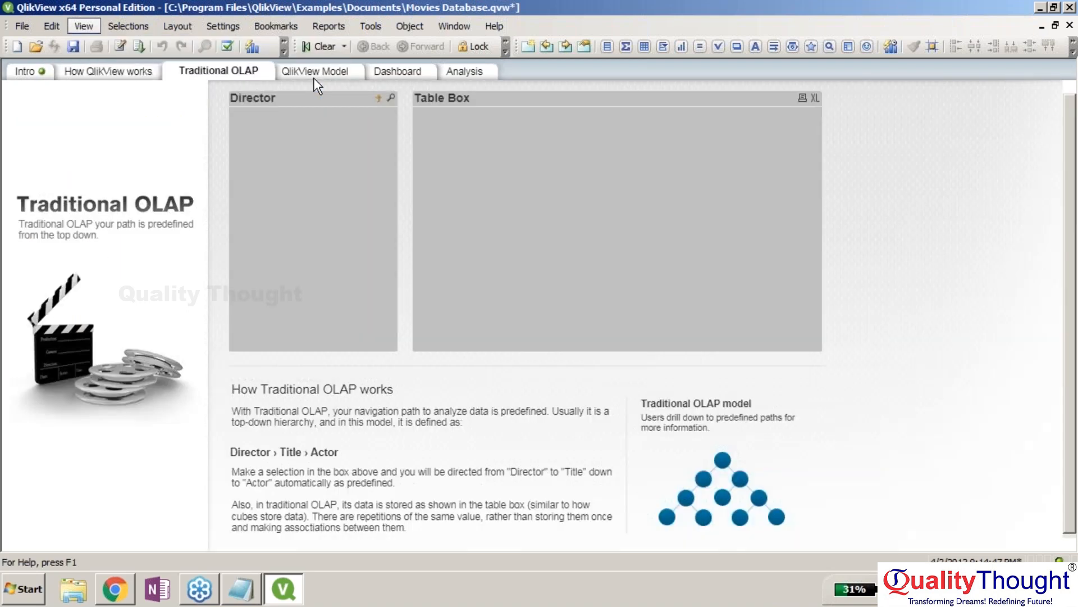
# Step: Switch to the Dashboard sheet using the document's sheet list
pyautogui.click(96, 27)
pyautogui.moveTo(136, 45)
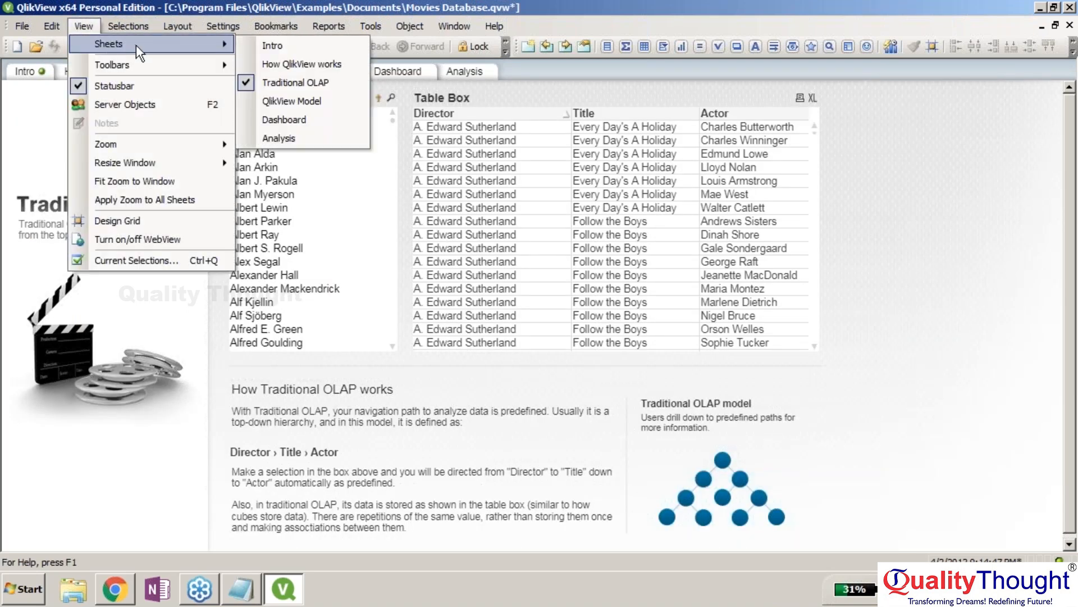
pyautogui.click(284, 117)
# Step: Display the Server Objects Pane beside the Dashboard sheet and close it again
pyautogui.click(80, 27)
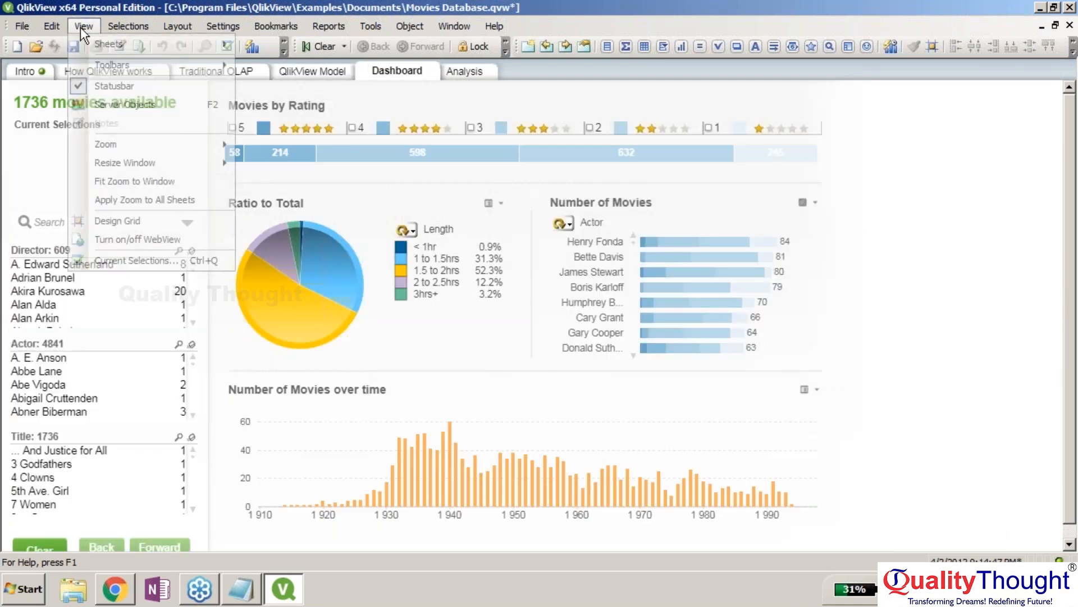
pyautogui.moveTo(110, 64)
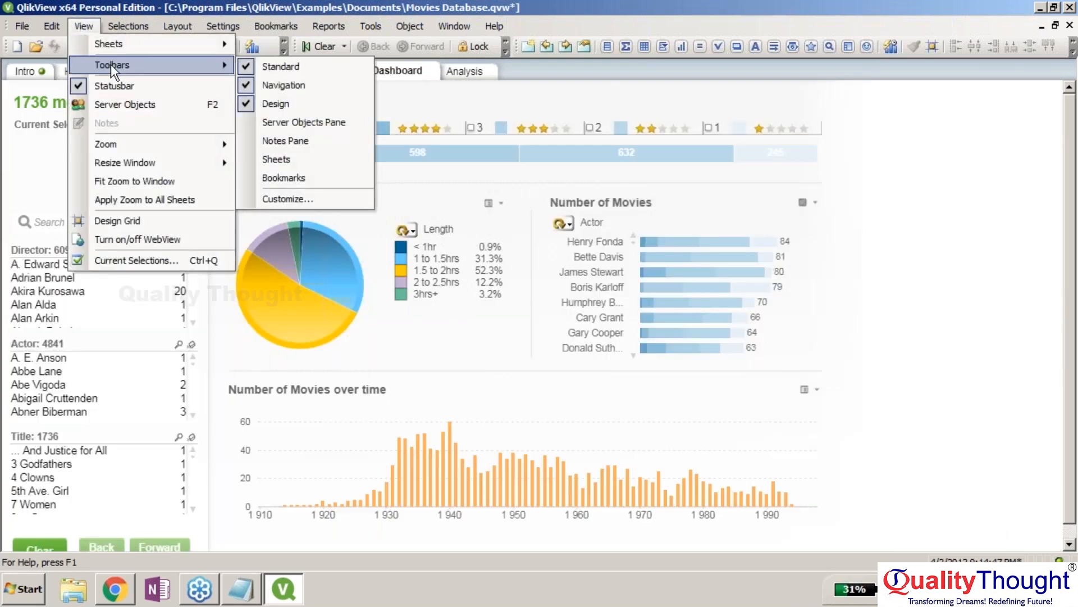
pyautogui.click(307, 129)
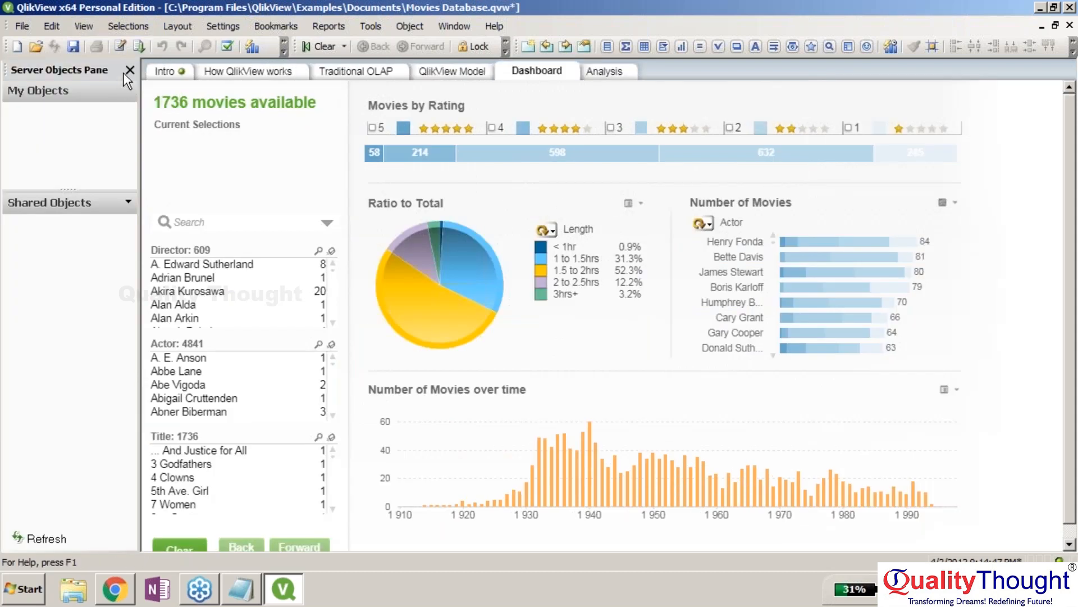
pyautogui.click(129, 69)
# Step: Display the Notes Pane beside the Dashboard sheet
pyautogui.click(107, 25)
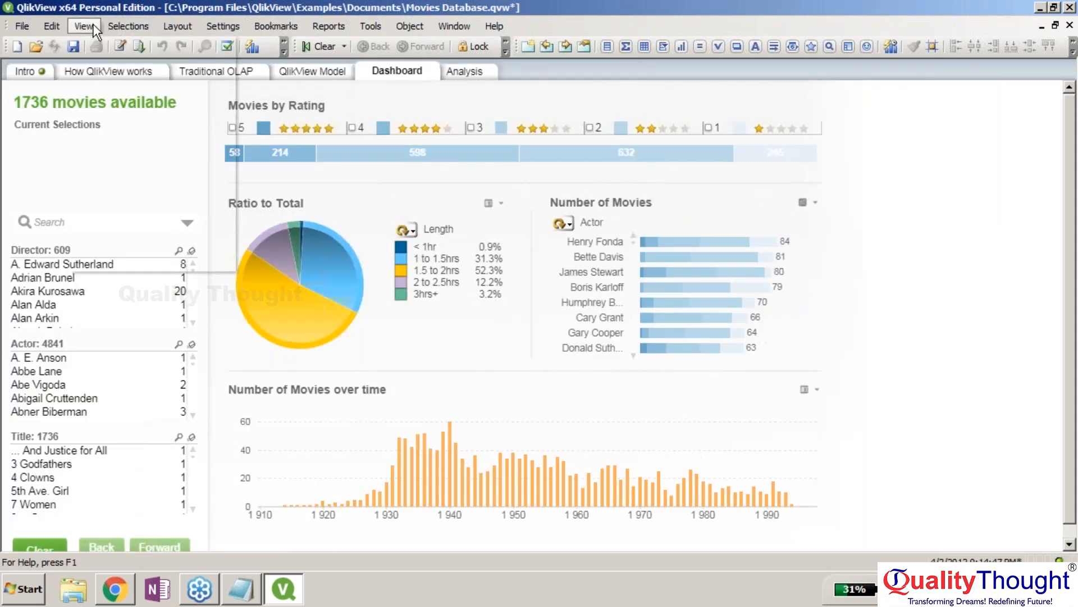
pyautogui.moveTo(120, 63)
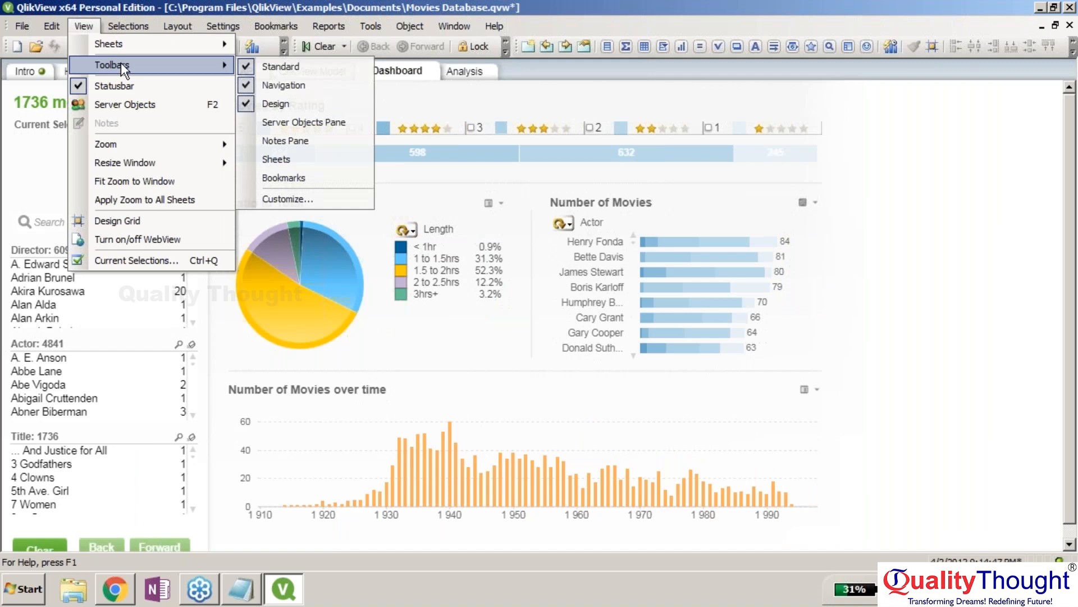
pyautogui.click(256, 141)
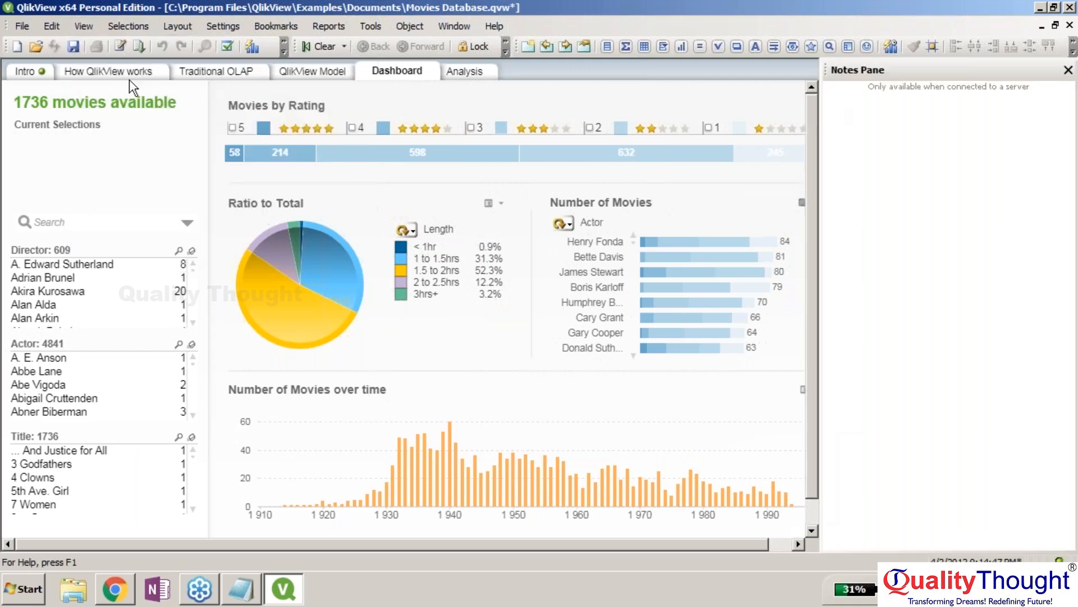
# Step: Display the Sheets toolbar and use it to switch to the Analysis sheet
pyautogui.click(83, 26)
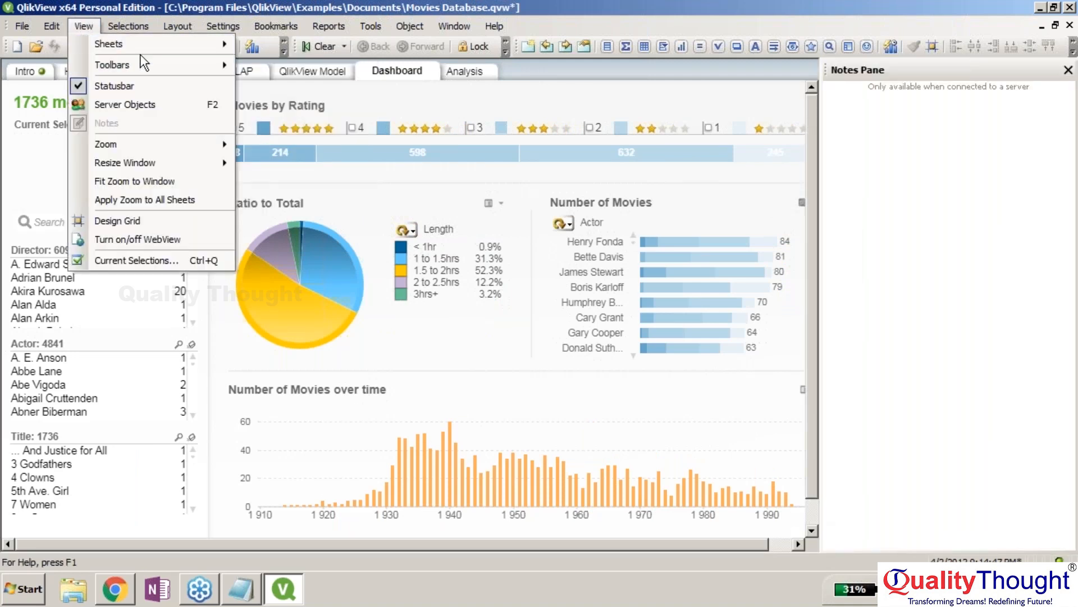
pyautogui.moveTo(191, 45)
pyautogui.moveTo(177, 63)
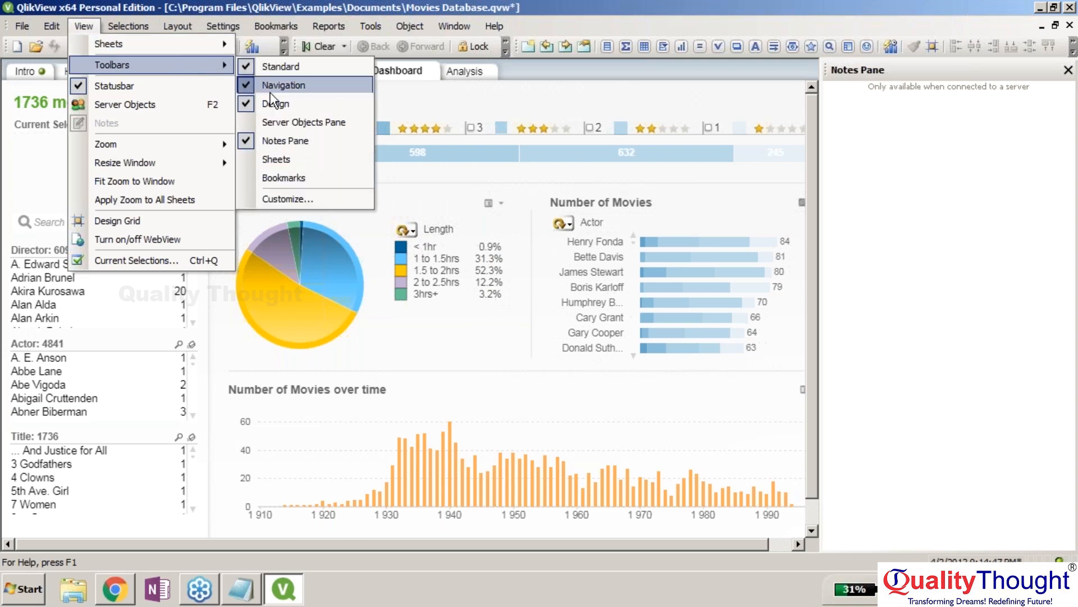
pyautogui.click(261, 158)
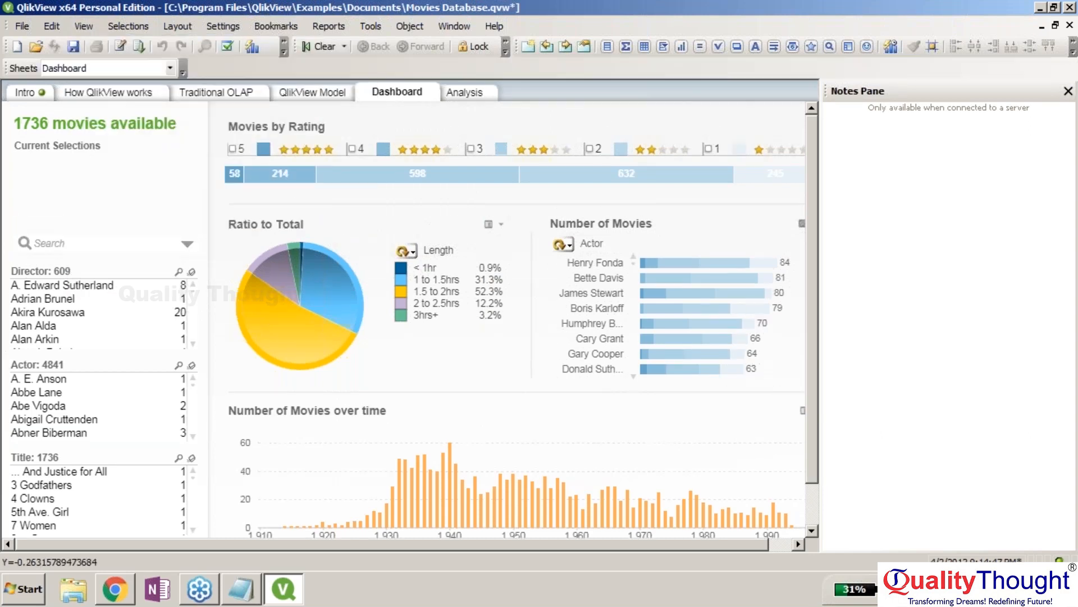
pyautogui.click(169, 68)
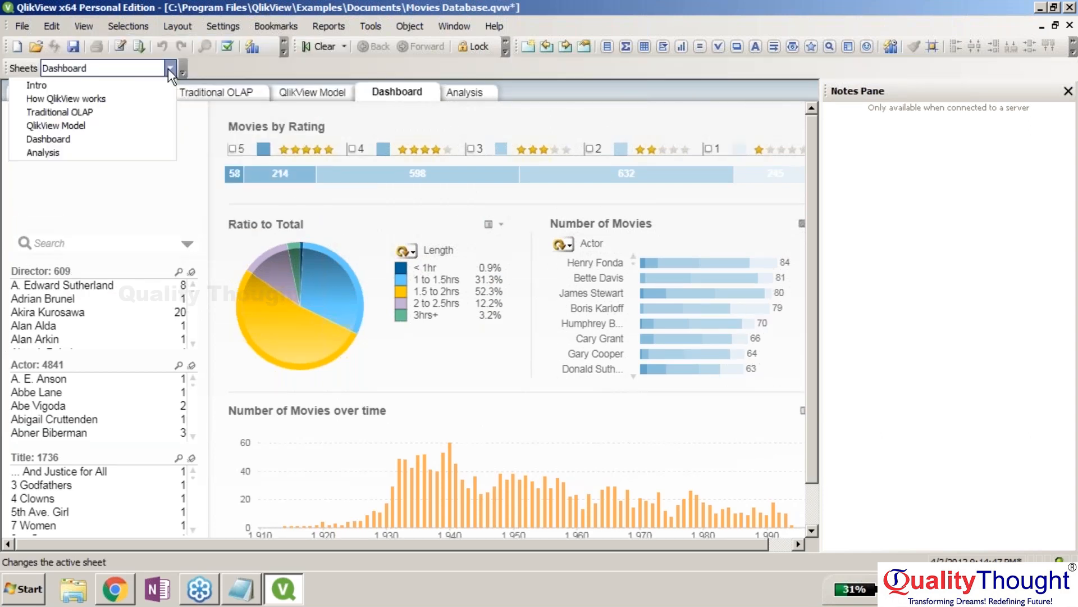
pyautogui.click(120, 149)
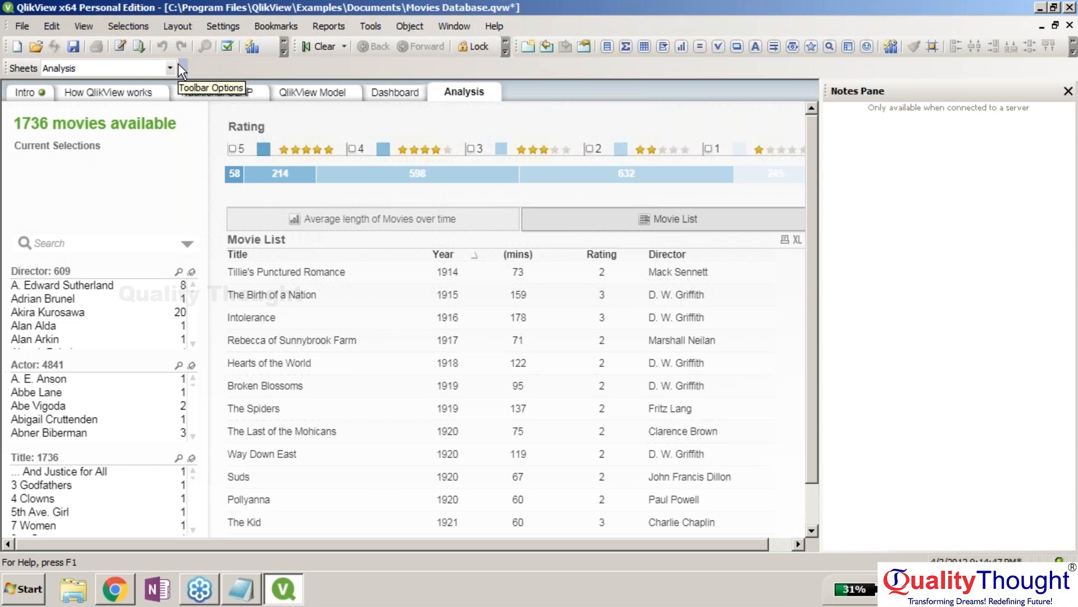
# Step: Display the Bookmarks toolbar above the Analysis sheet
pyautogui.click(84, 25)
pyautogui.moveTo(128, 26)
pyautogui.moveTo(84, 27)
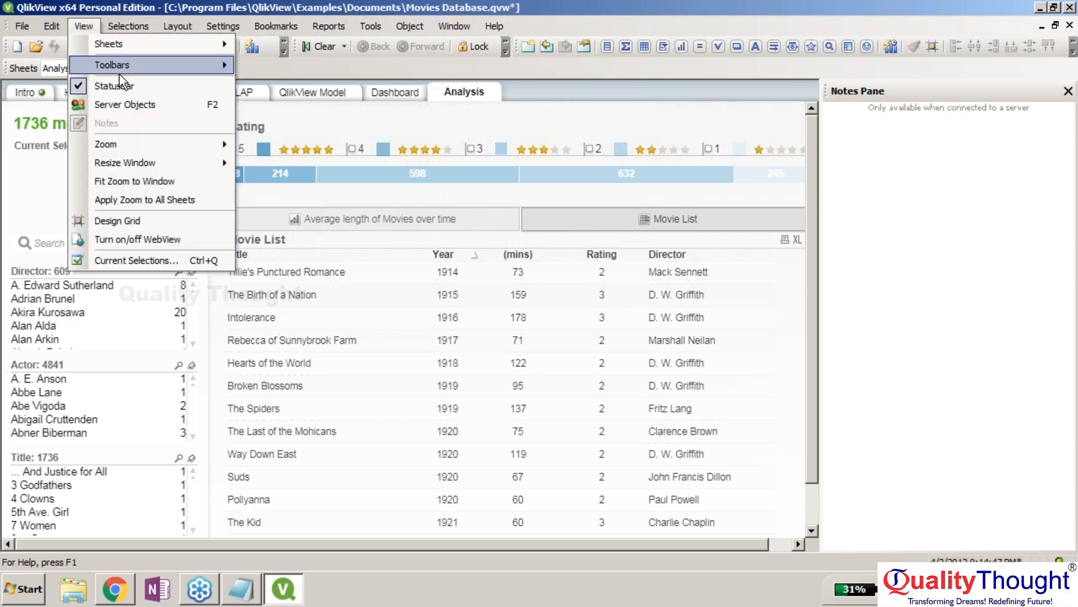
pyautogui.moveTo(136, 67)
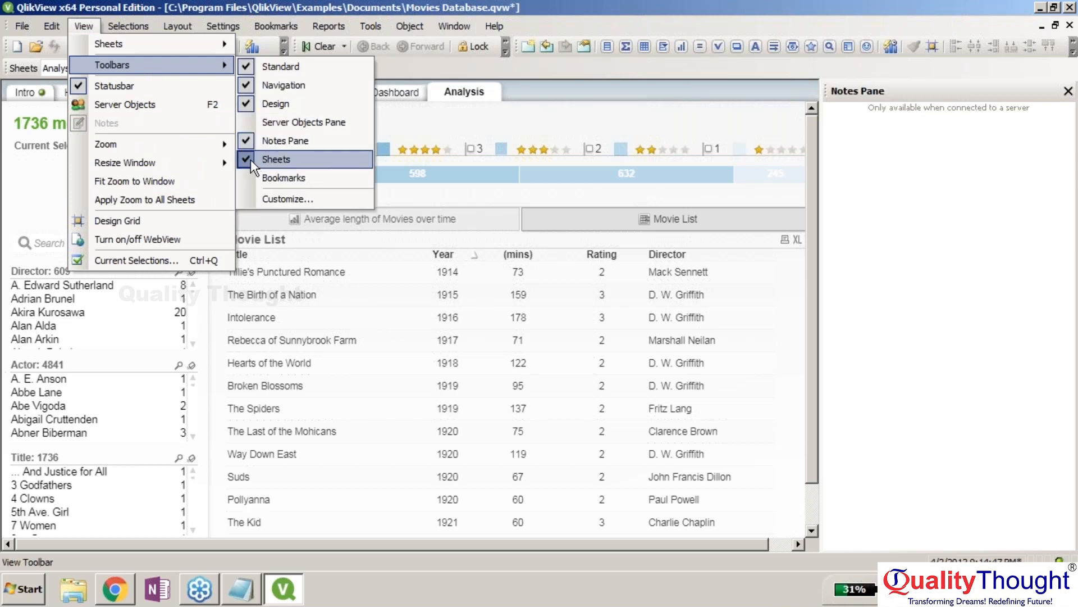
pyautogui.click(283, 179)
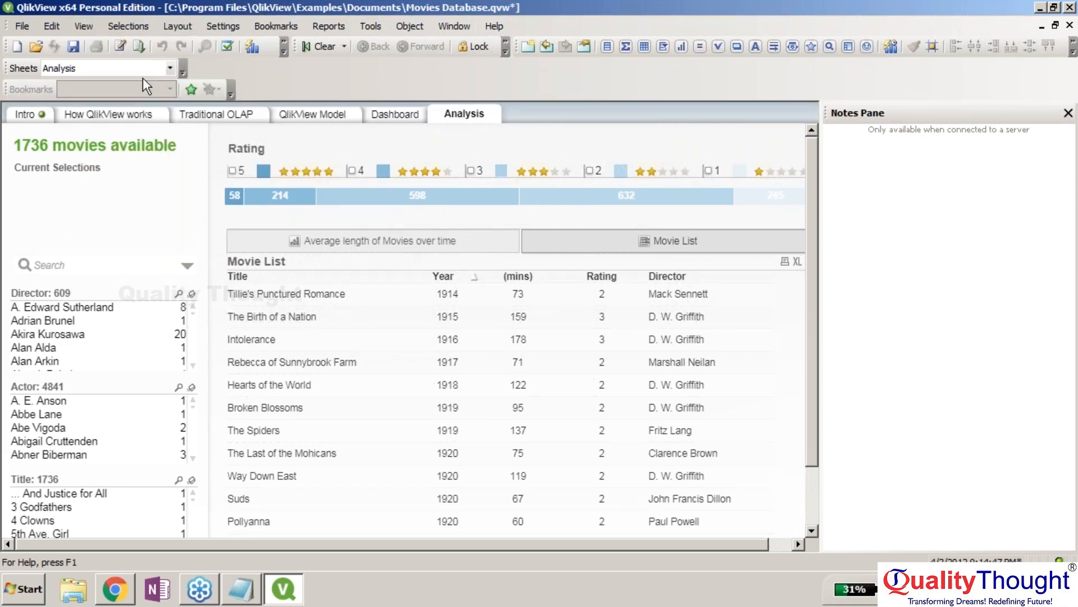
# Step: Hide the Notes Pane to give the Analysis sheet its full width
pyautogui.click(114, 30)
pyautogui.moveTo(85, 26)
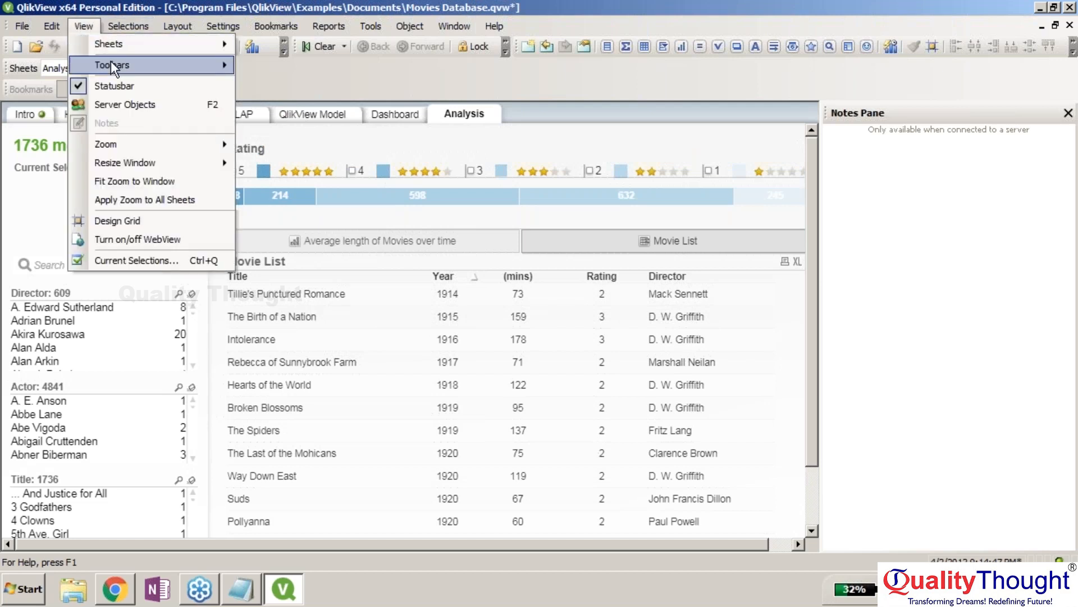
pyautogui.moveTo(112, 64)
pyautogui.click(249, 141)
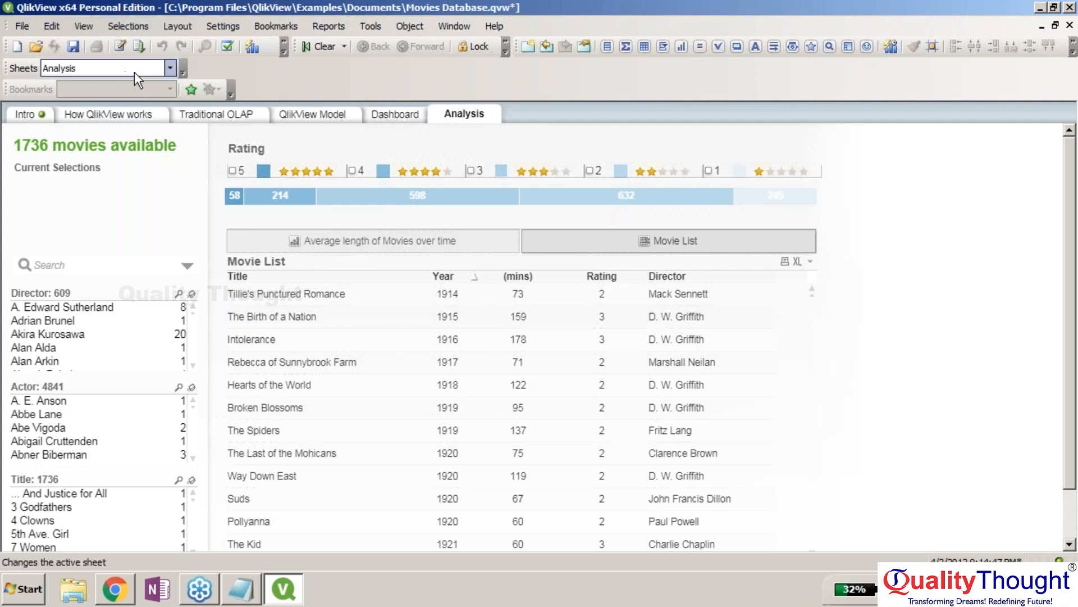
# Step: Hide the Sheets toolbar and the Bookmarks toolbar
pyautogui.click(82, 25)
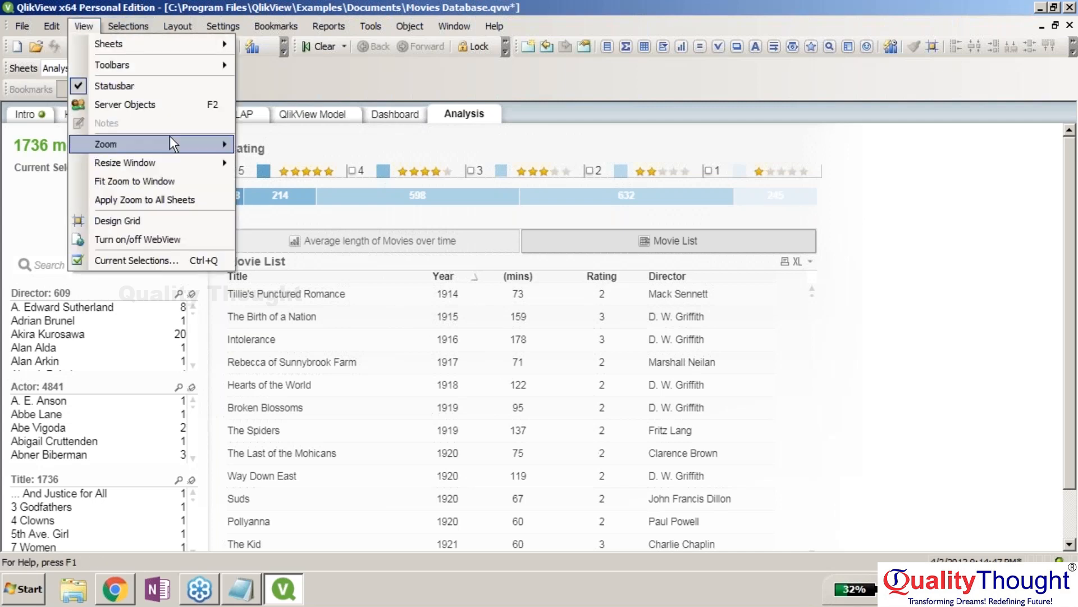
pyautogui.moveTo(169, 67)
pyautogui.click(247, 160)
pyautogui.hotkey('alt', 'v')
pyautogui.moveTo(170, 66)
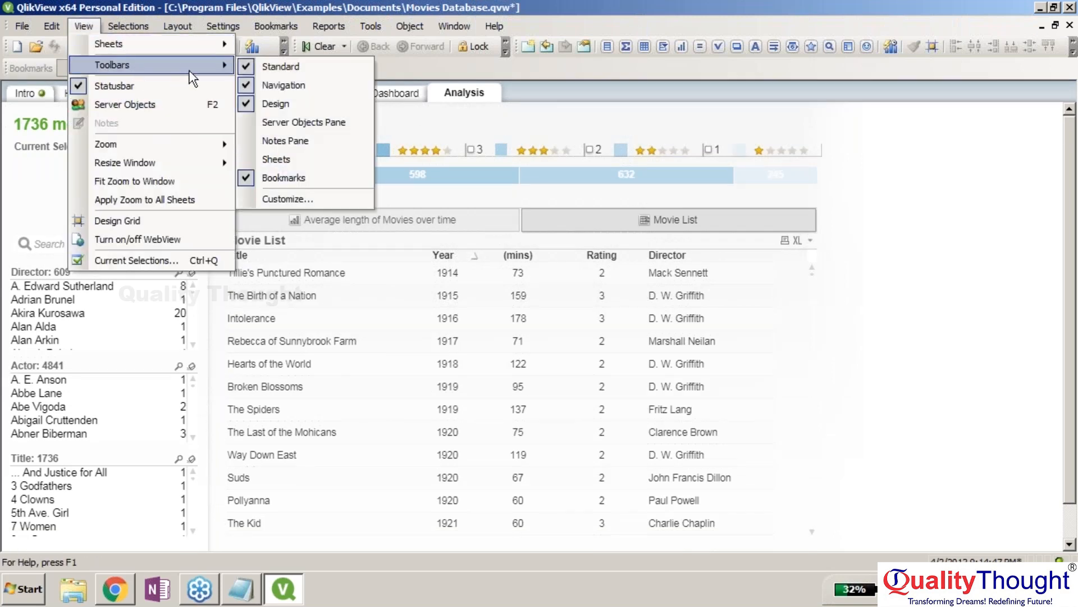
pyautogui.click(243, 183)
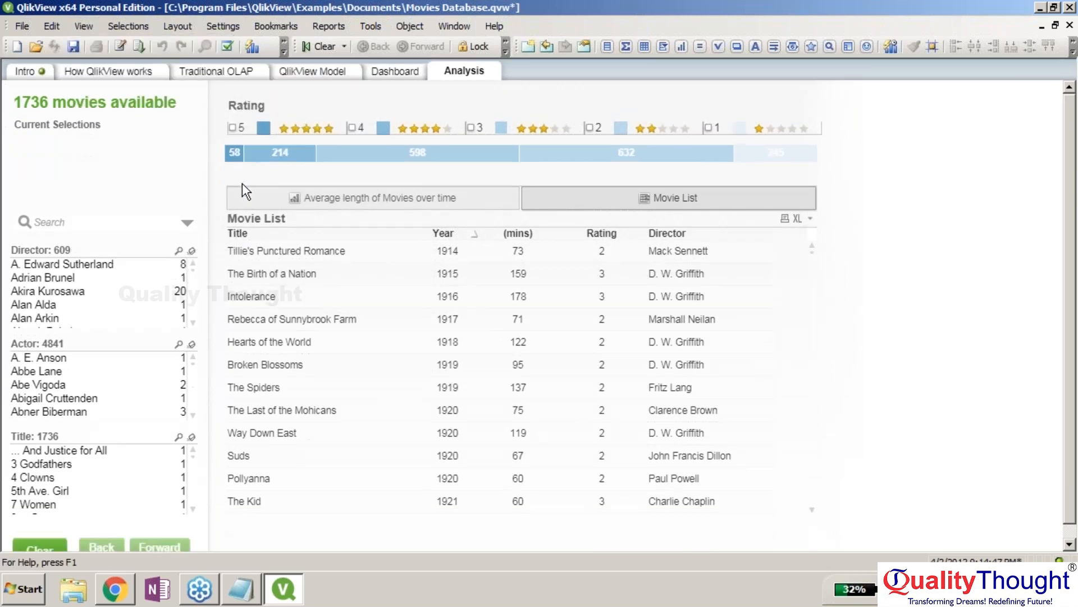
# Step: Hide the status bar and display it again
pyautogui.click(83, 24)
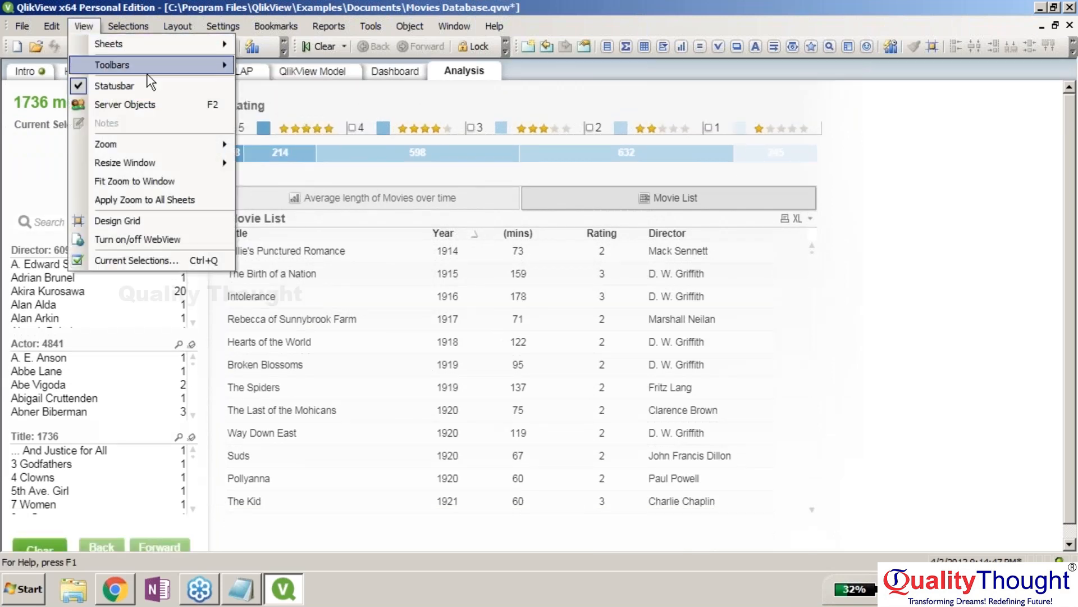
pyautogui.click(174, 88)
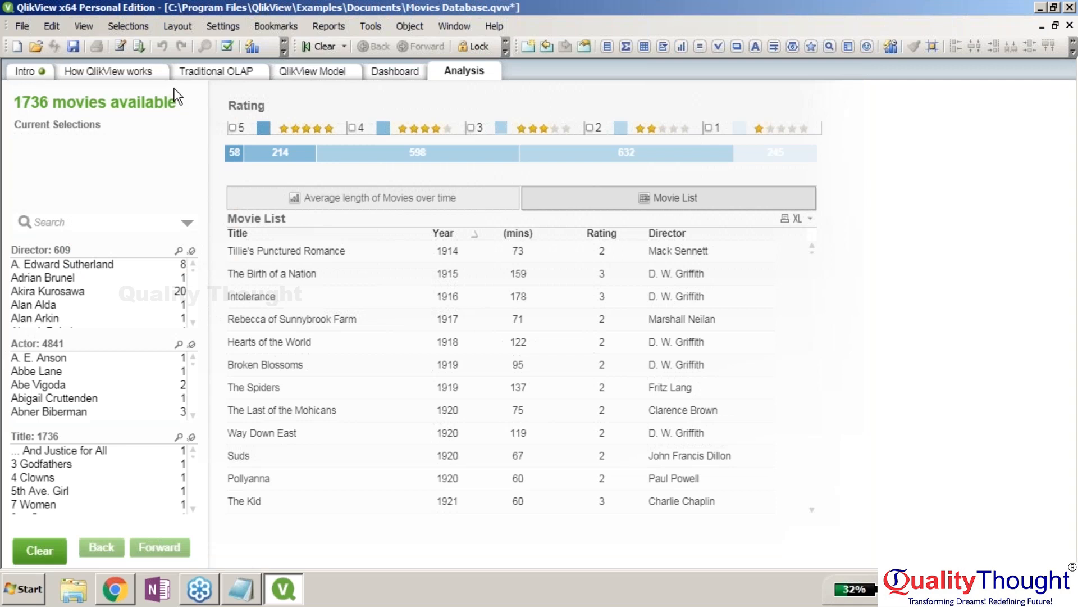
pyautogui.click(83, 26)
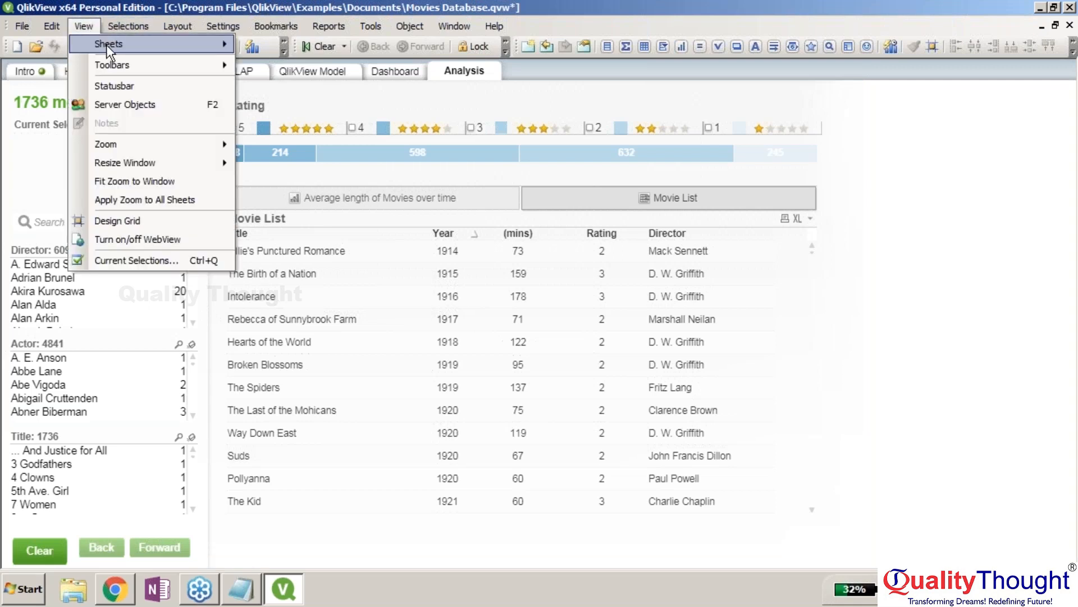
pyautogui.click(119, 80)
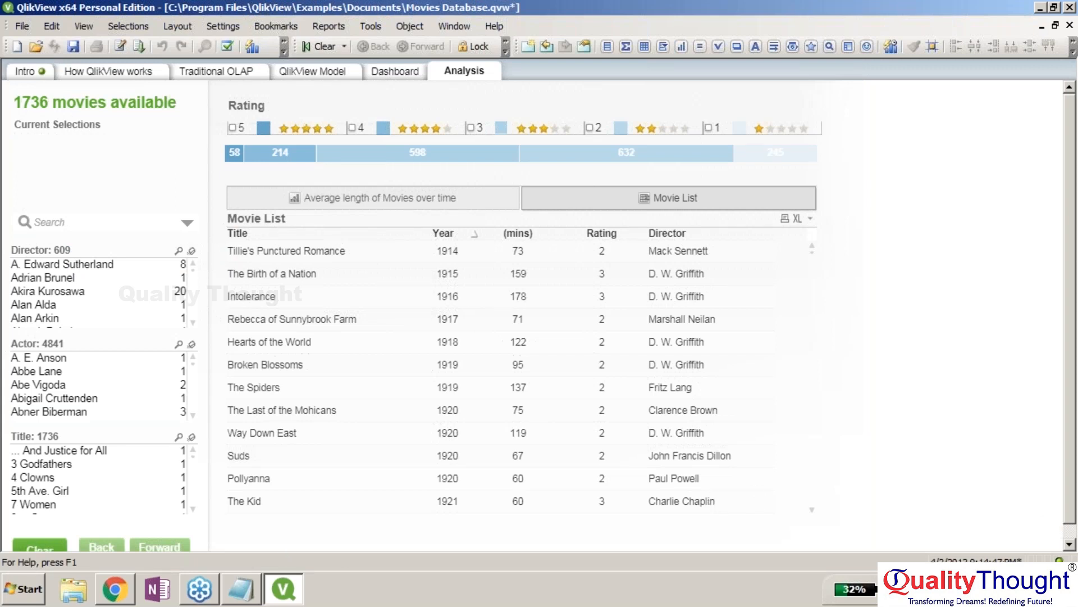
# Step: Show the server objects beside the Analysis sheet and close their pane again
pyautogui.click(84, 27)
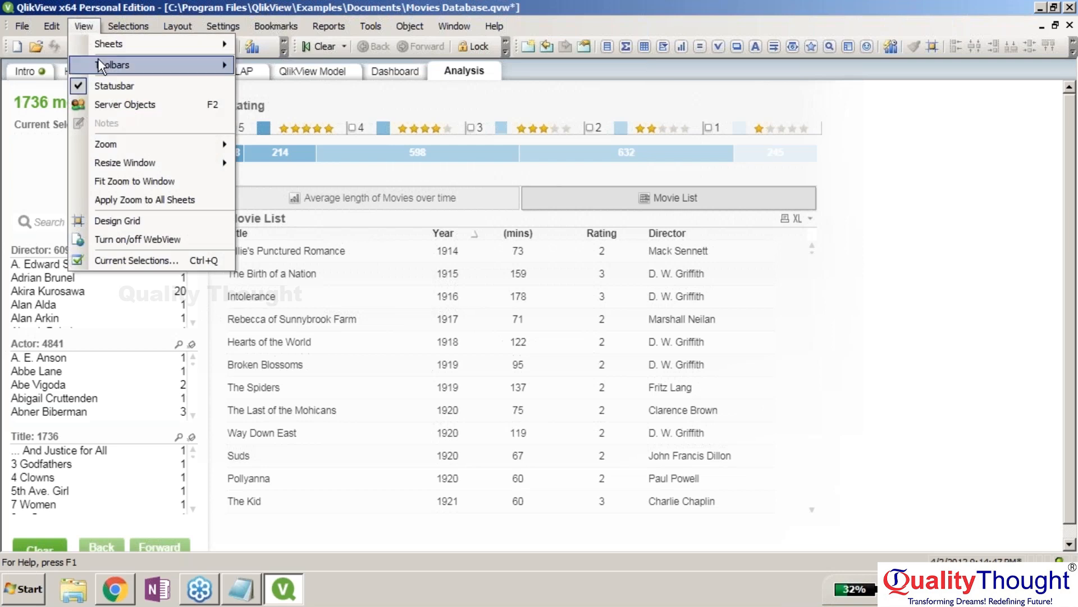
pyautogui.click(140, 104)
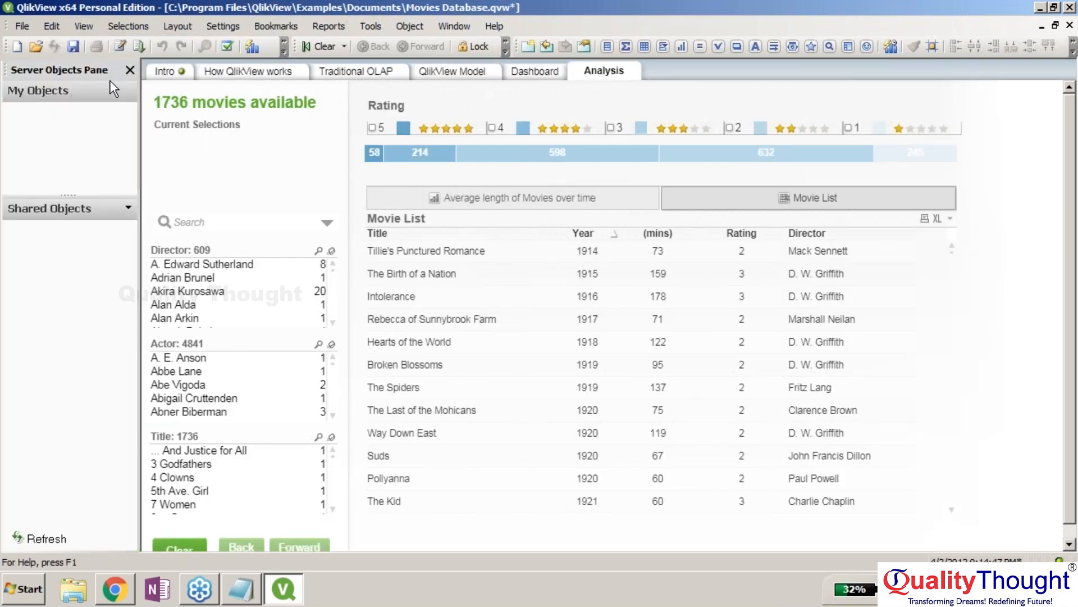
pyautogui.click(129, 69)
# Step: Look through the zoom and window-resize options, then turn the design grid on and off on the Analysis sheet
pyautogui.click(82, 27)
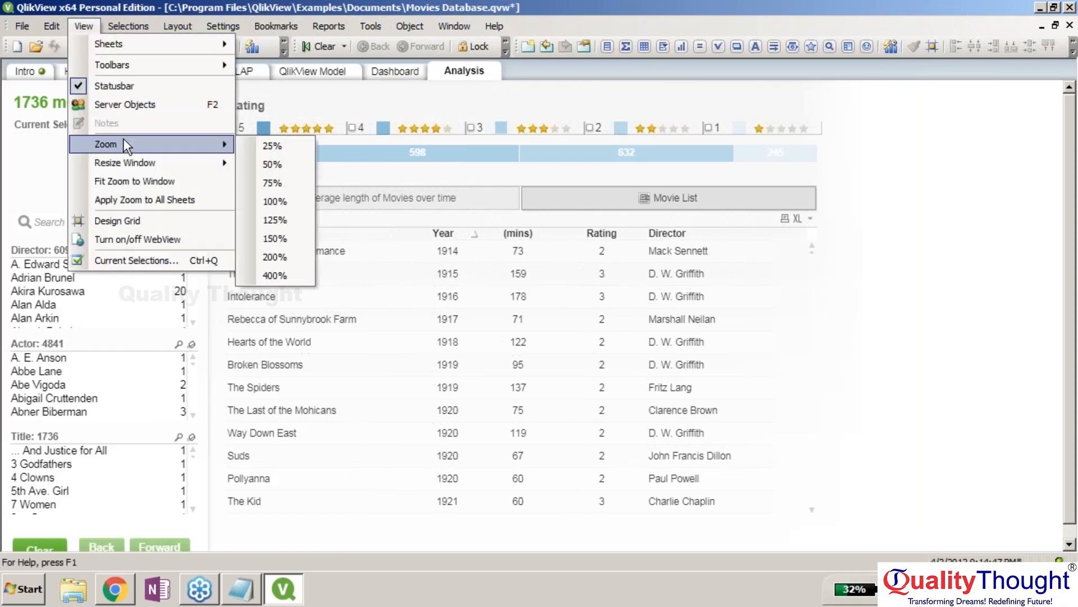
pyautogui.moveTo(129, 162)
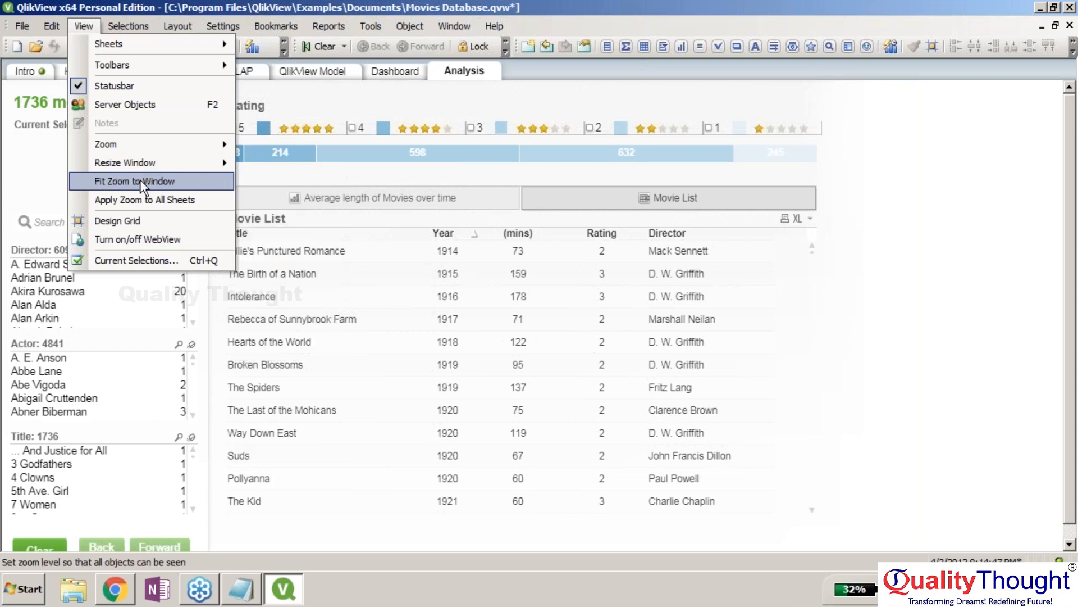
pyautogui.click(140, 219)
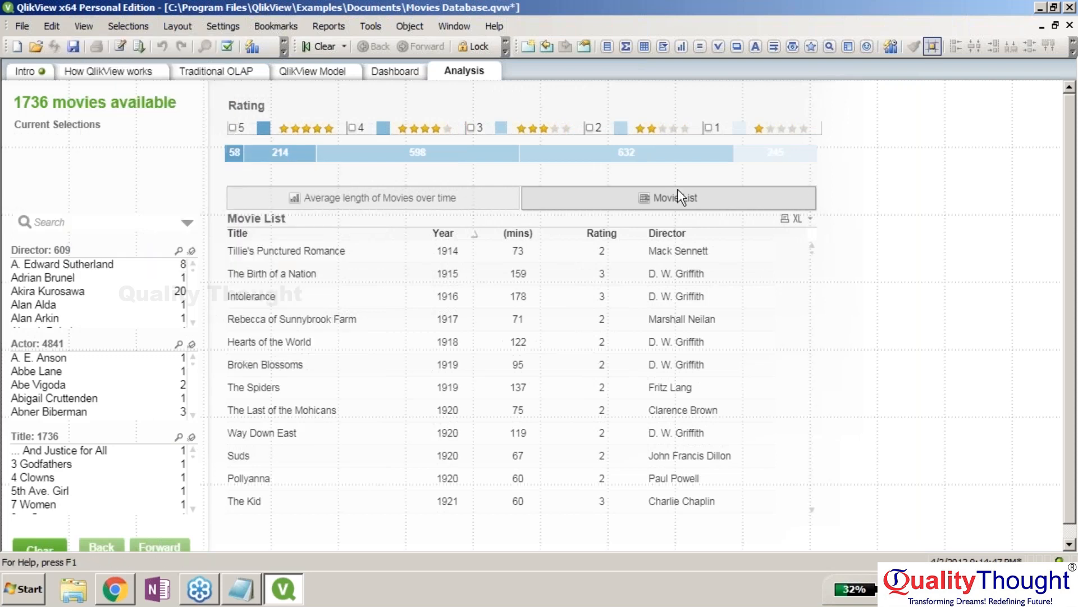
pyautogui.click(85, 26)
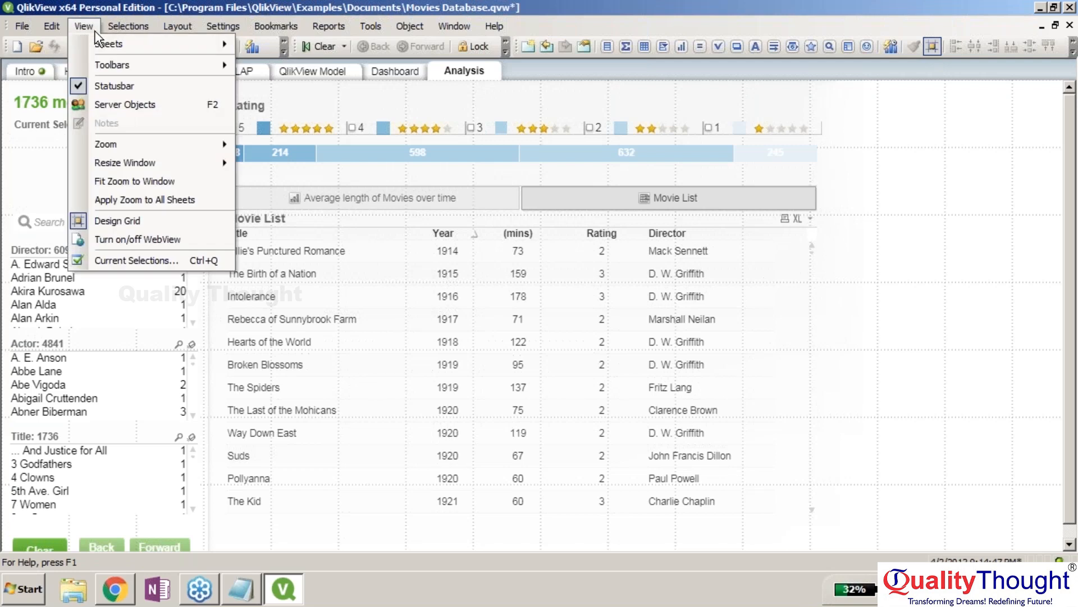
pyautogui.press('Escape')
# Step: Turn on WebView and go to the QlikView Model sheet
pyautogui.click(79, 23)
pyautogui.click(178, 244)
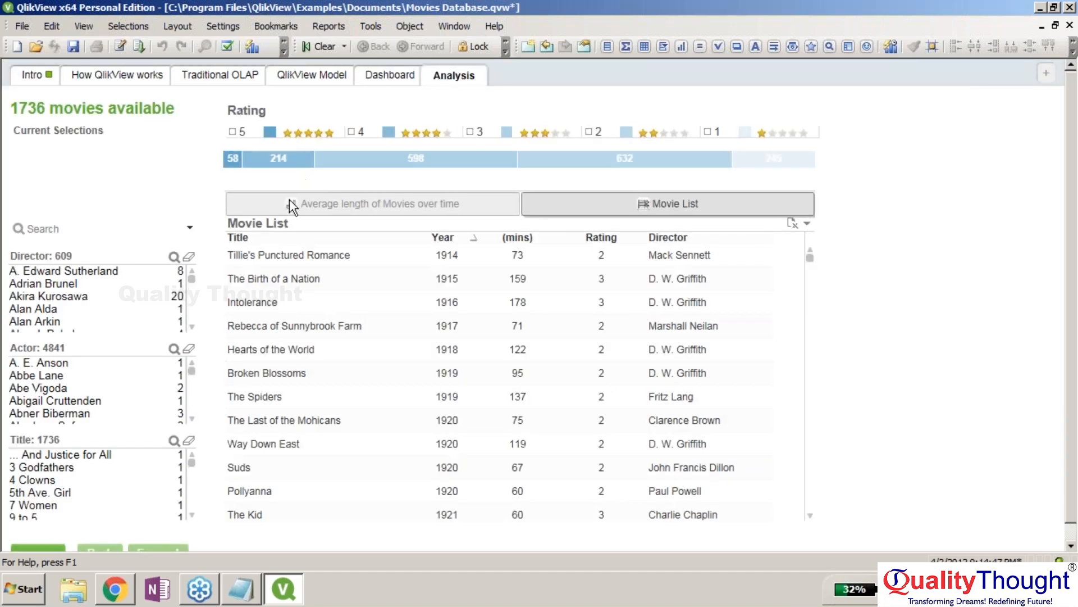
pyautogui.click(240, 82)
pyautogui.click(306, 77)
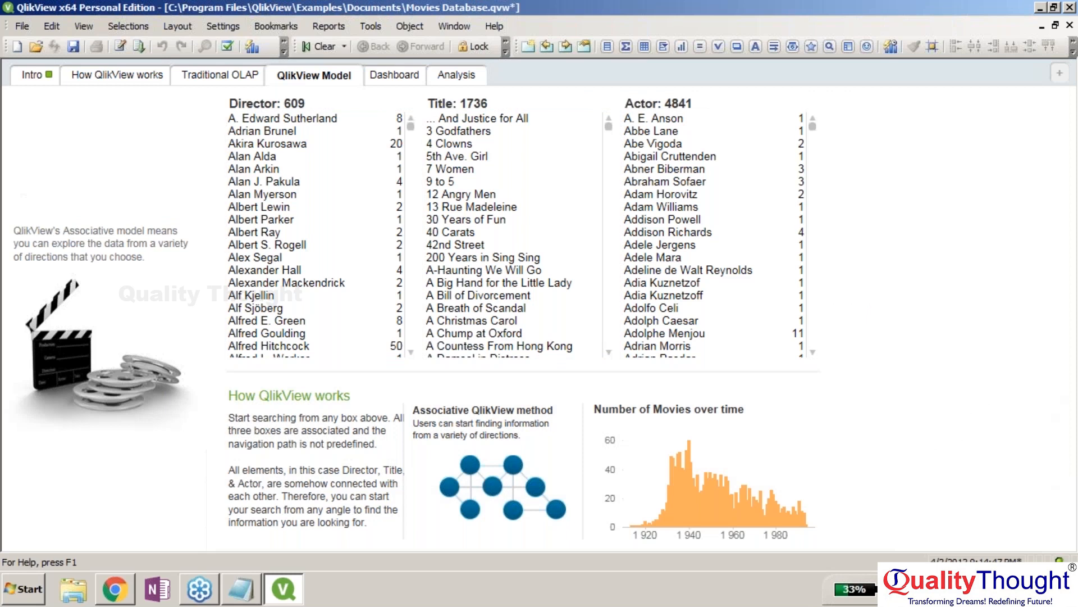
# Step: Turn off WebView to return the QlikView Model sheet to the normal display
pyautogui.click(146, 31)
pyautogui.click(100, 30)
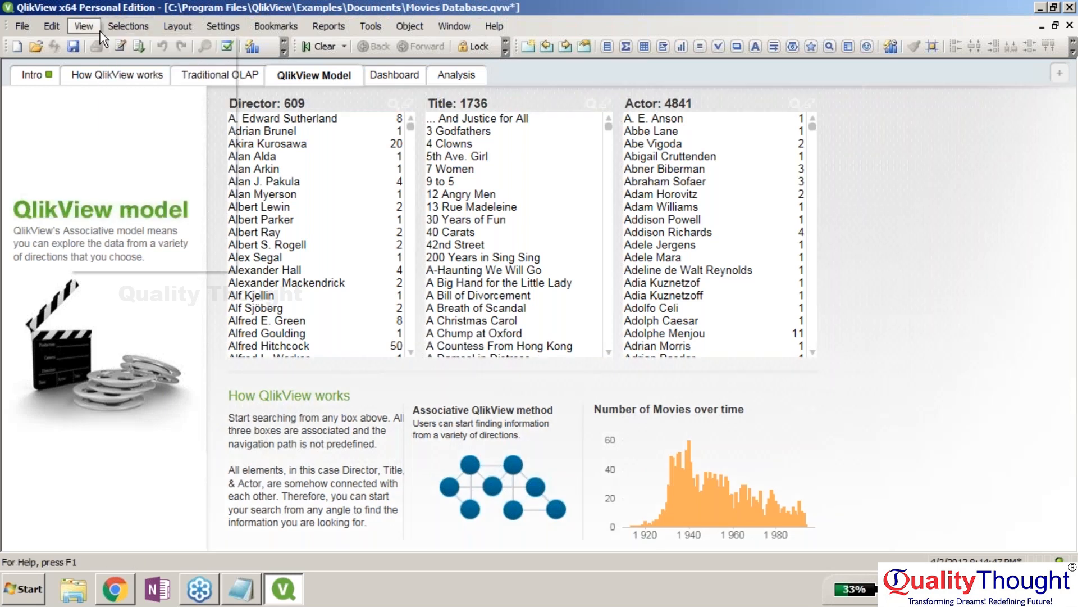
pyautogui.click(84, 29)
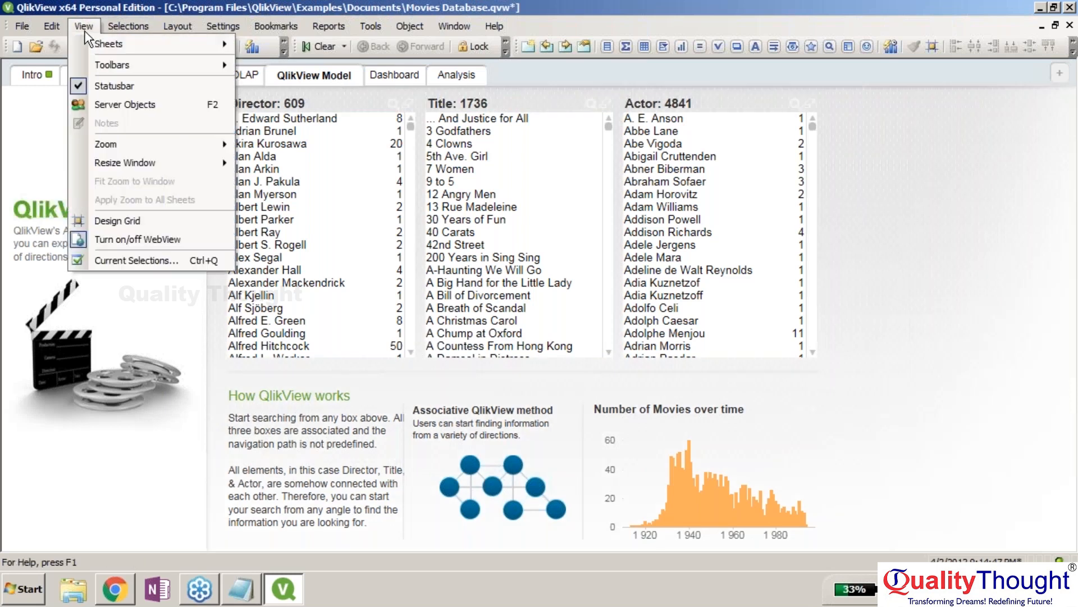
pyautogui.click(149, 243)
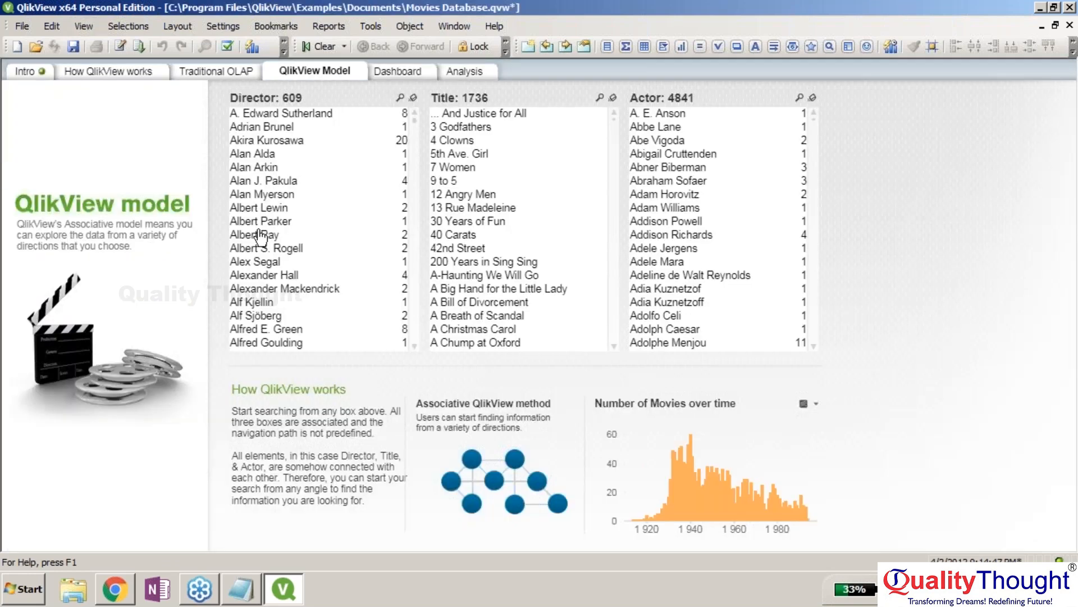
# Step: Show the Current Selections window, move it clear of the sheet's left part, and go to the Dashboard sheet
pyautogui.click(85, 25)
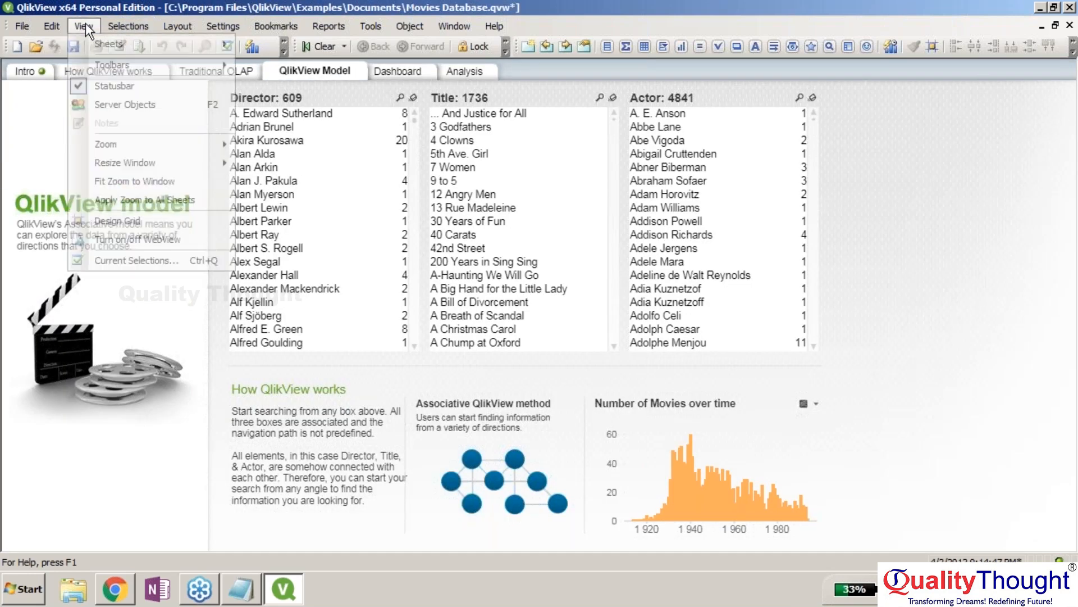
pyautogui.click(170, 258)
pyautogui.moveTo(35, 46); pyautogui.dragTo(40, 46)
pyautogui.moveTo(146, 28); pyautogui.dragTo(751, 56)
pyautogui.click(376, 69)
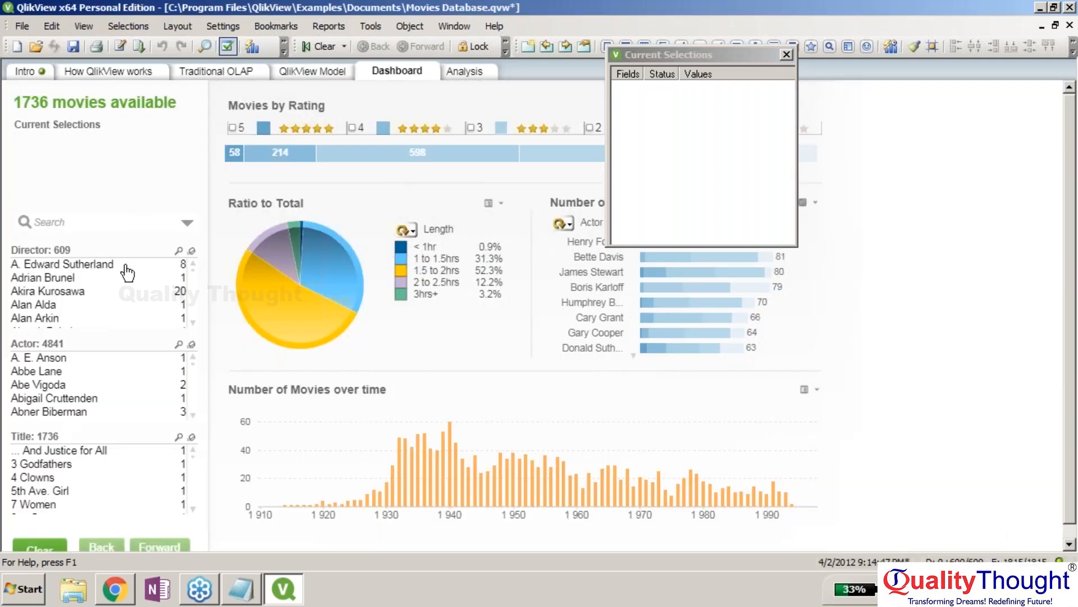
# Step: Select A. Edward Sutherland as Director, close the Current Selections window, and set this selection as the clear state
pyautogui.click(128, 267)
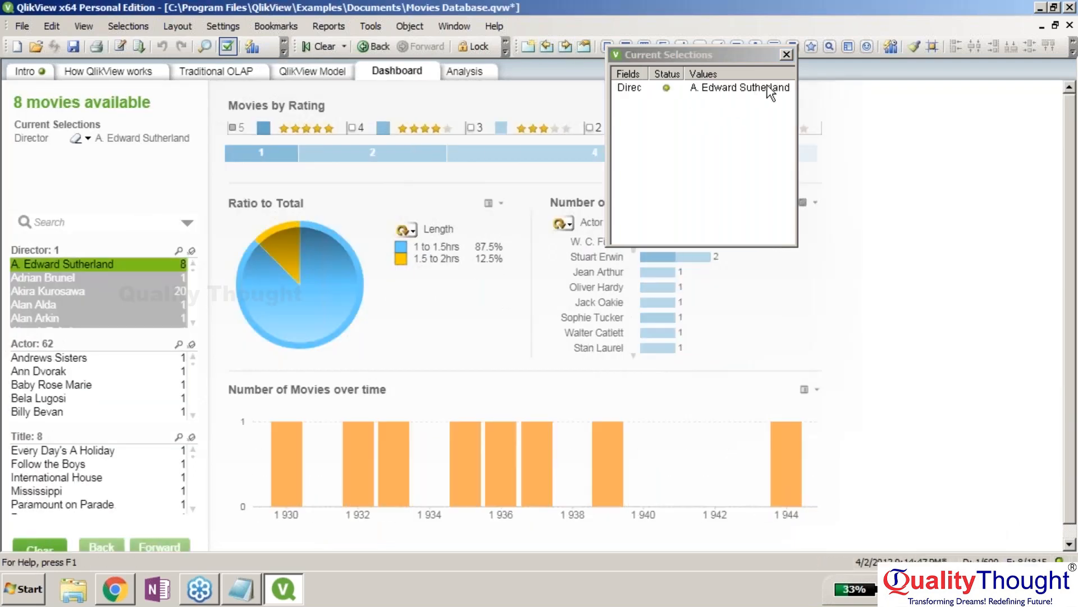
pyautogui.click(787, 55)
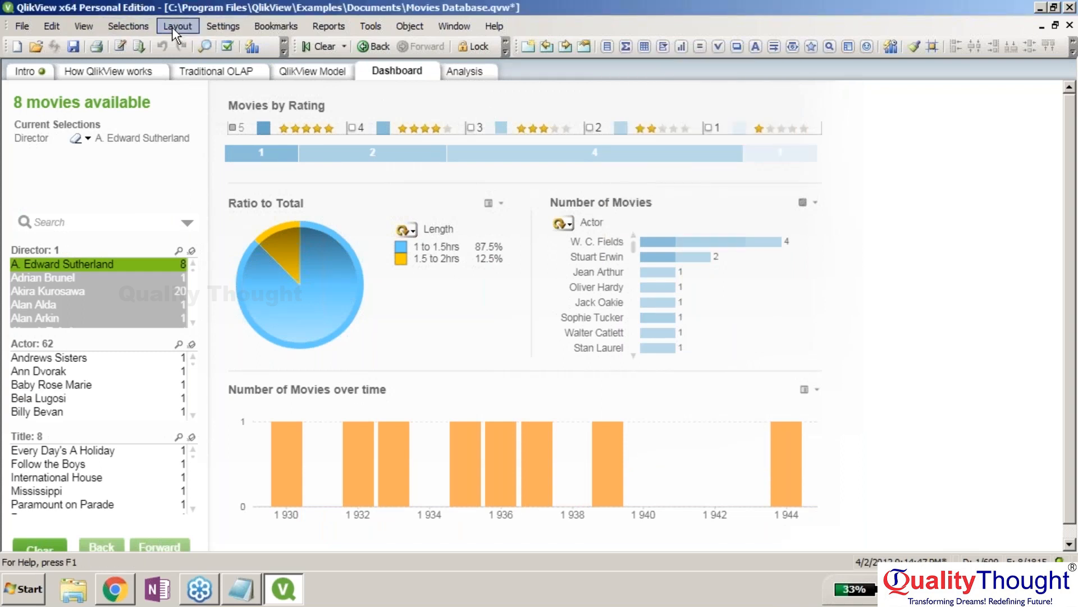
pyautogui.click(128, 26)
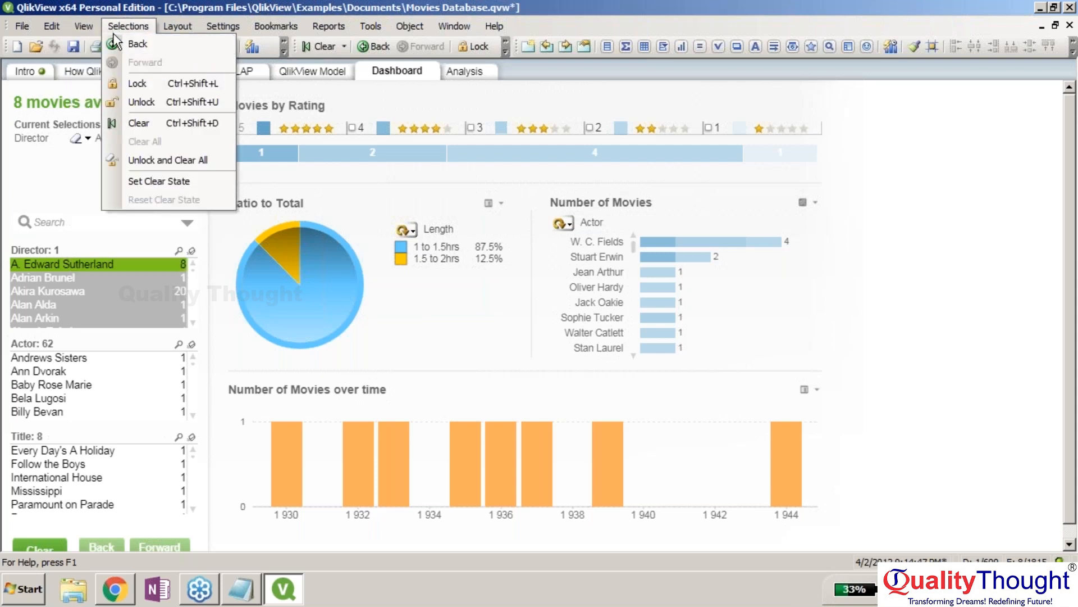
pyautogui.click(140, 180)
# Step: Clear the Director selection from within the reopened Current Selections window, and close the window
pyautogui.click(84, 26)
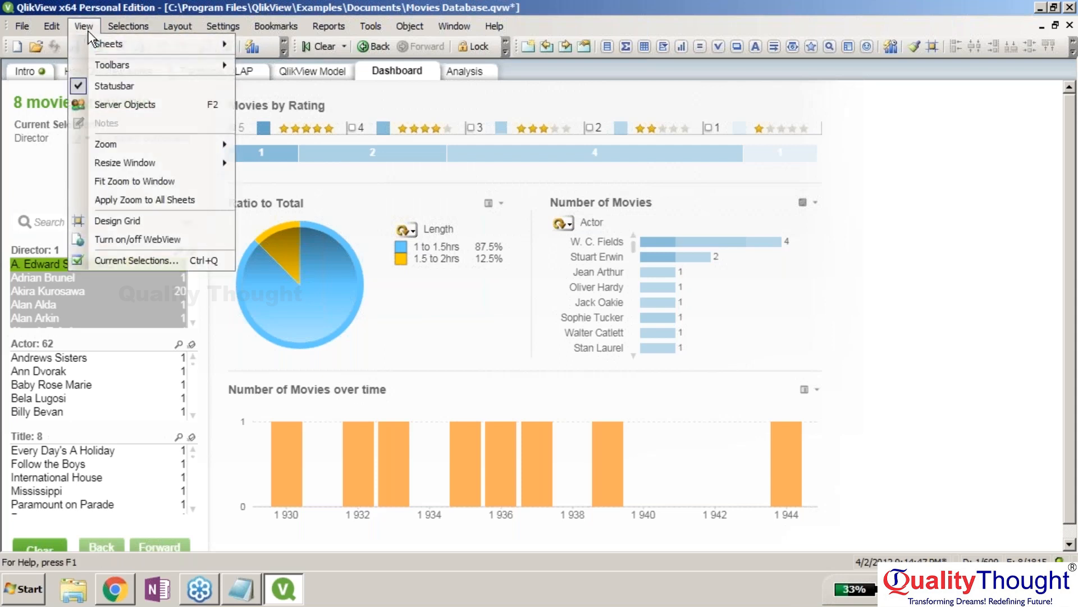
pyautogui.click(141, 258)
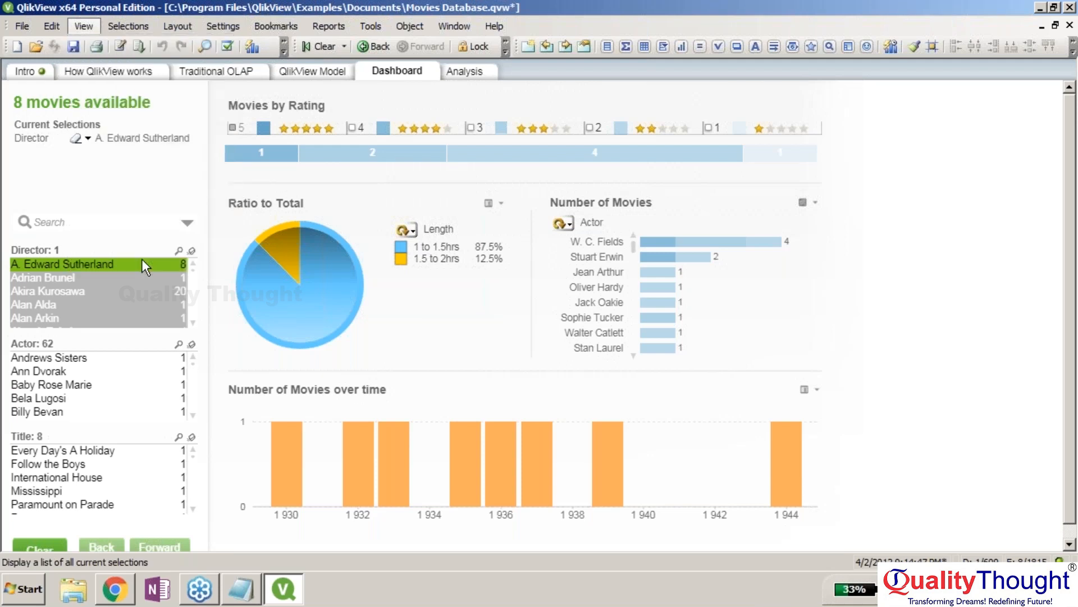
pyautogui.click(632, 87)
pyautogui.rightClick(633, 88)
pyautogui.click(679, 148)
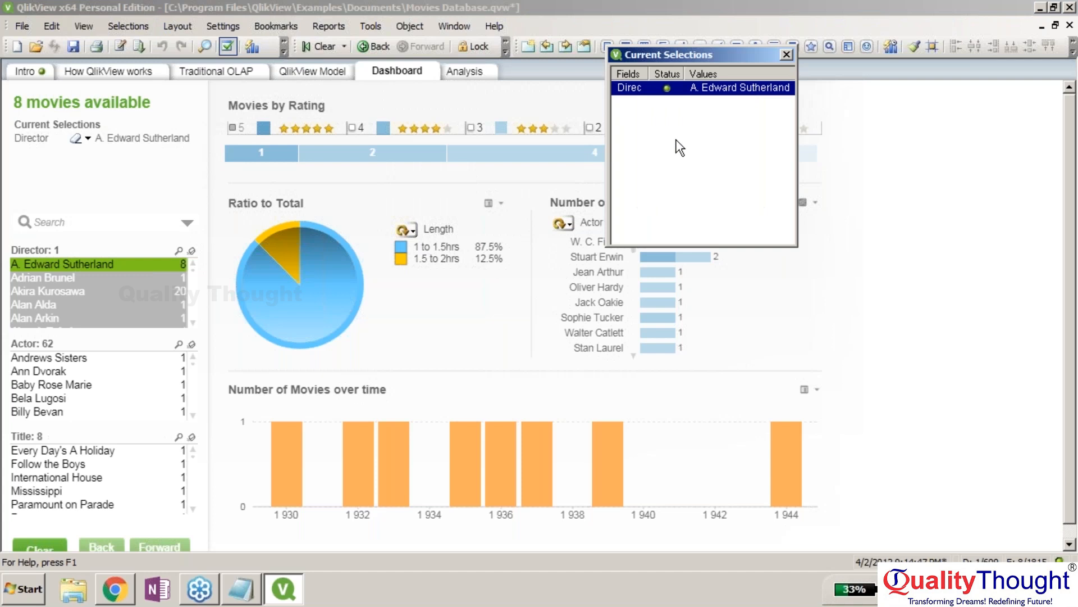
pyautogui.click(787, 54)
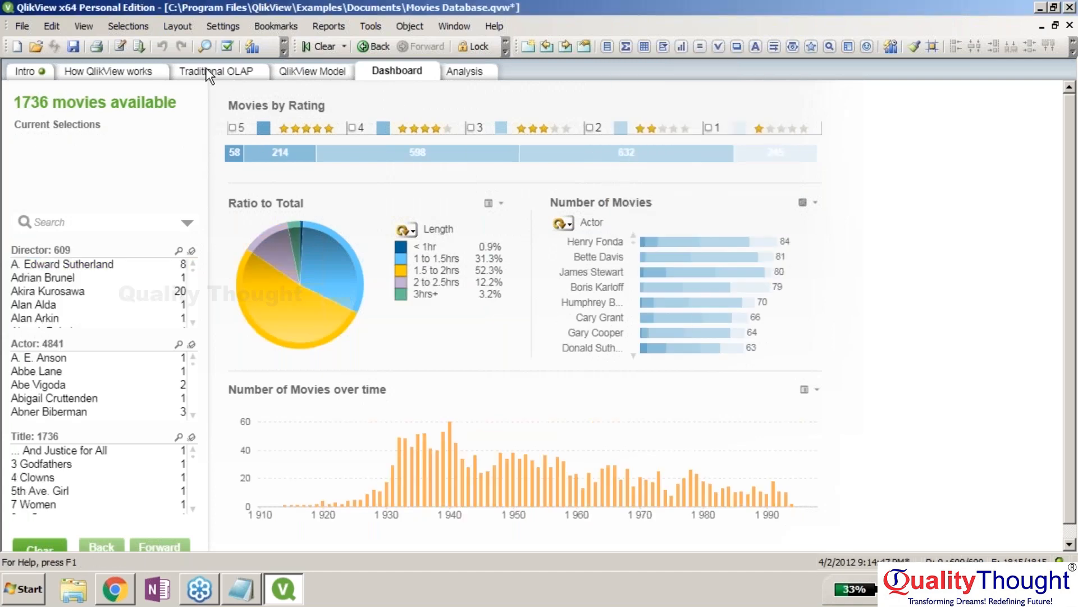
# Step: Apply Clear to go back to the saved clear state, and remove the remaining Director selection with Clear All
pyautogui.click(133, 22)
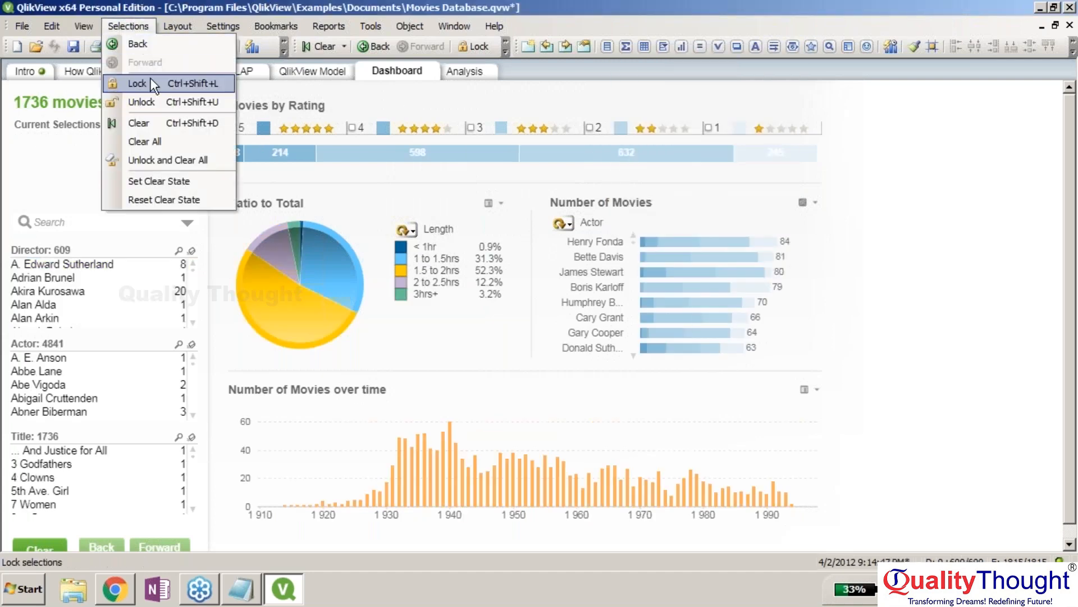
pyautogui.click(168, 121)
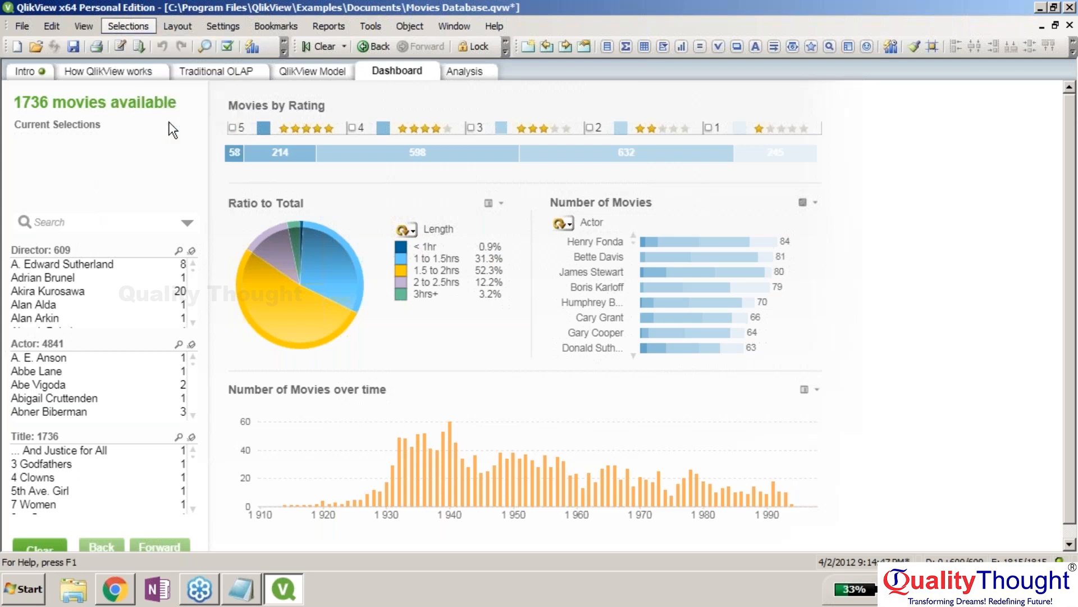
pyautogui.click(135, 28)
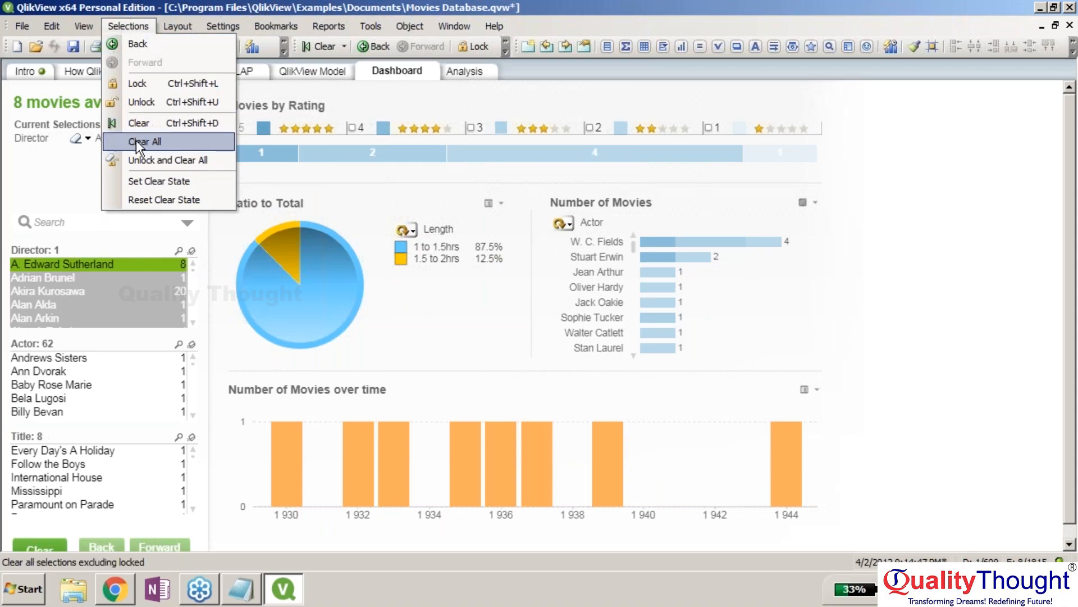
pyautogui.click(136, 139)
# Step: Reset the clear state, and set the current empty selection as the clear state
pyautogui.click(120, 26)
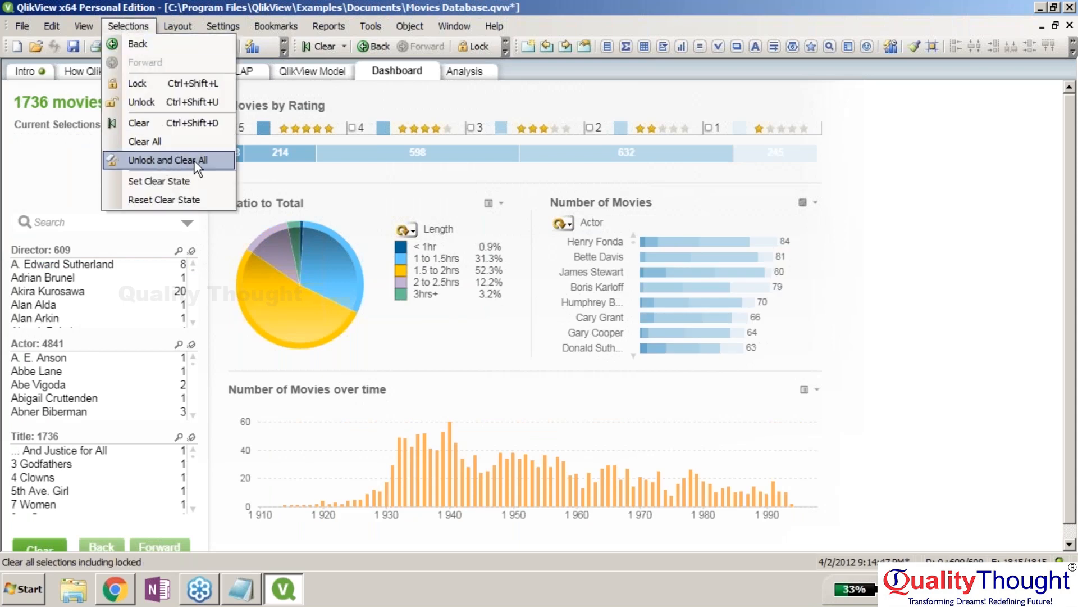
pyautogui.click(209, 198)
pyautogui.click(120, 27)
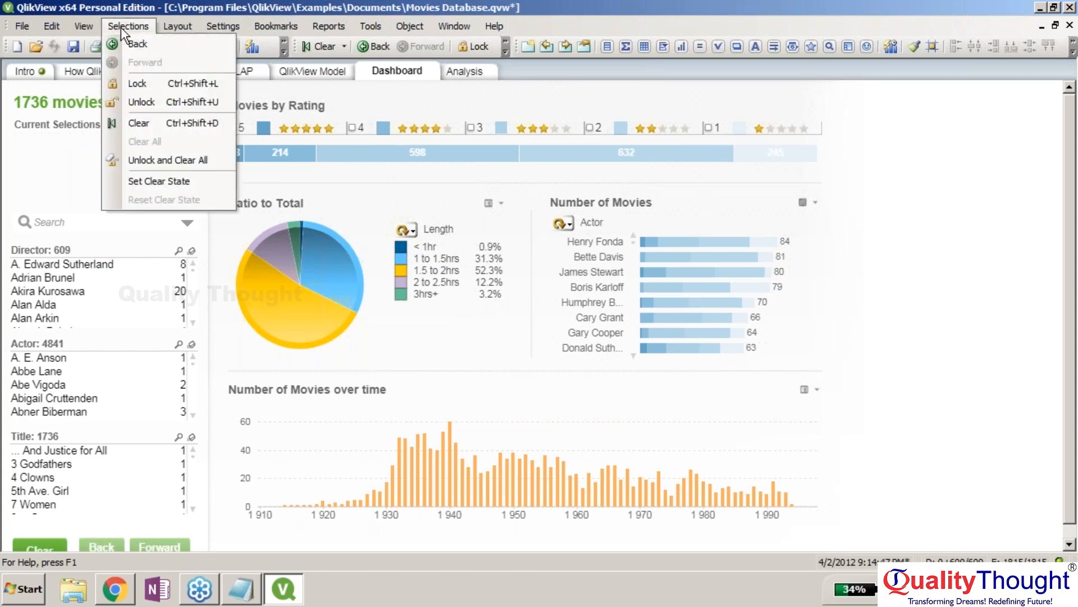
pyautogui.click(147, 180)
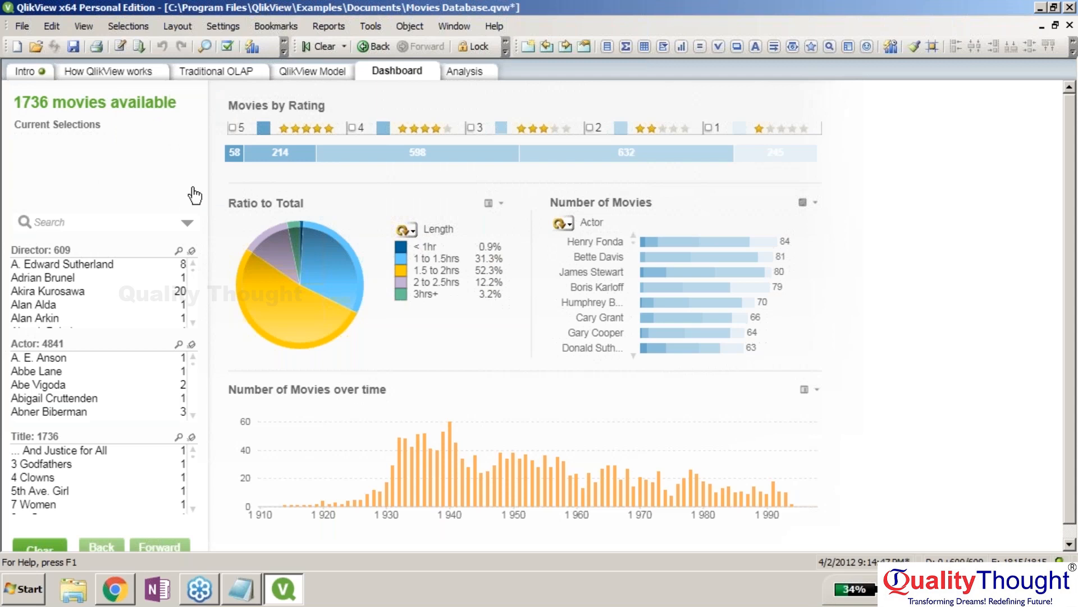
# Step: Add two new blank sheets after the Analysis sheet
pyautogui.click(168, 27)
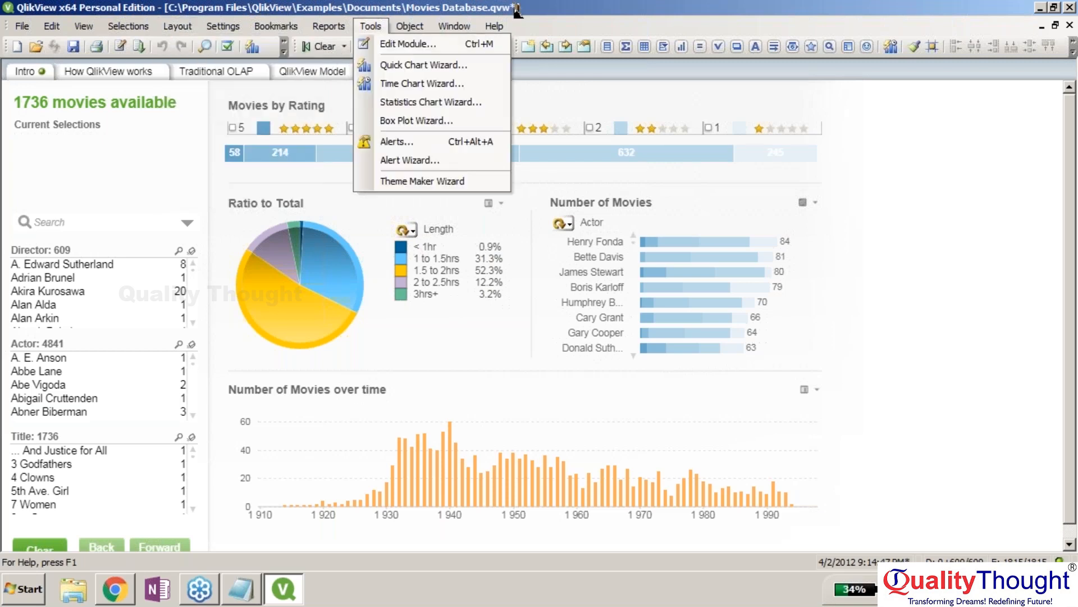
pyautogui.click(371, 26)
pyautogui.click(177, 26)
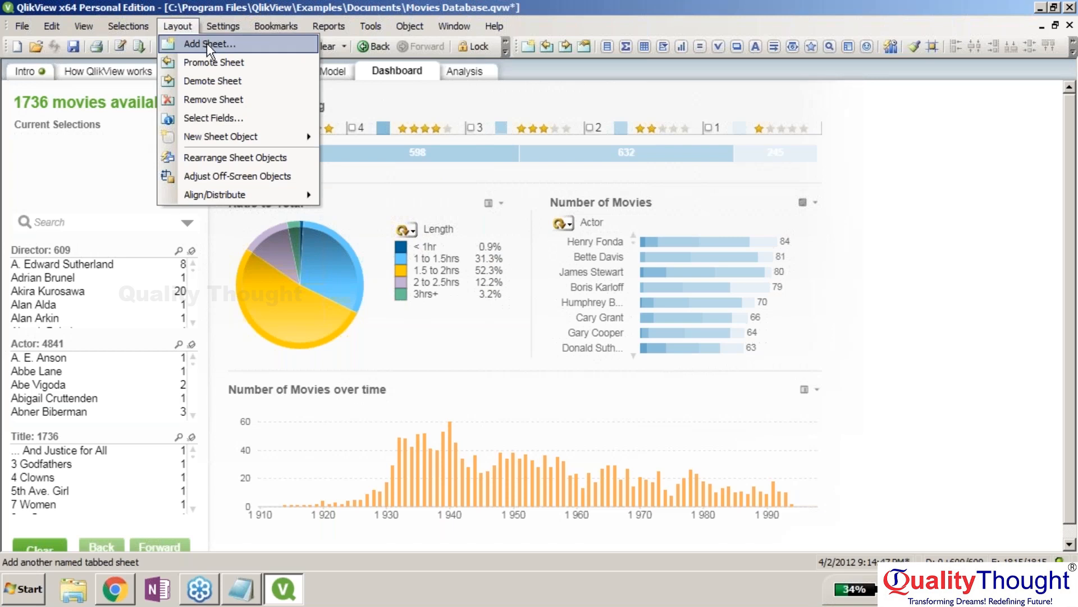
pyautogui.click(207, 43)
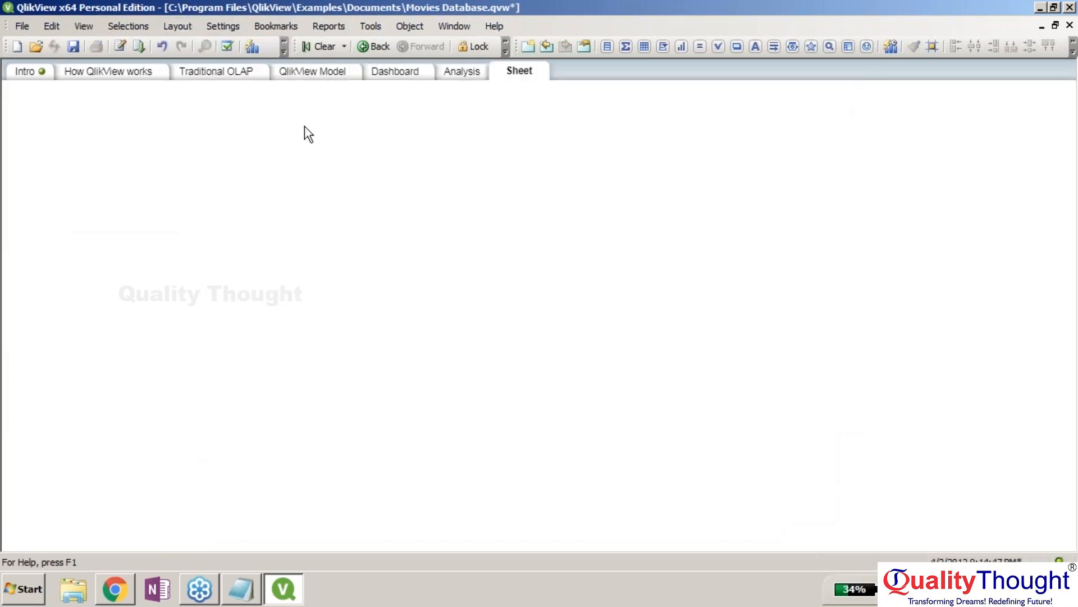
pyautogui.click(175, 19)
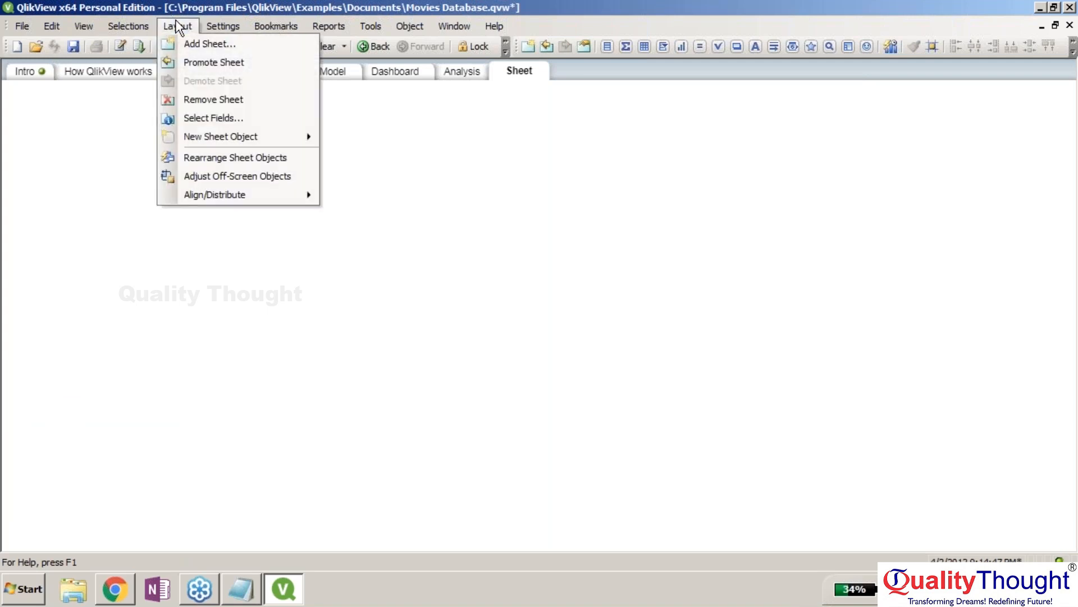
pyautogui.click(200, 45)
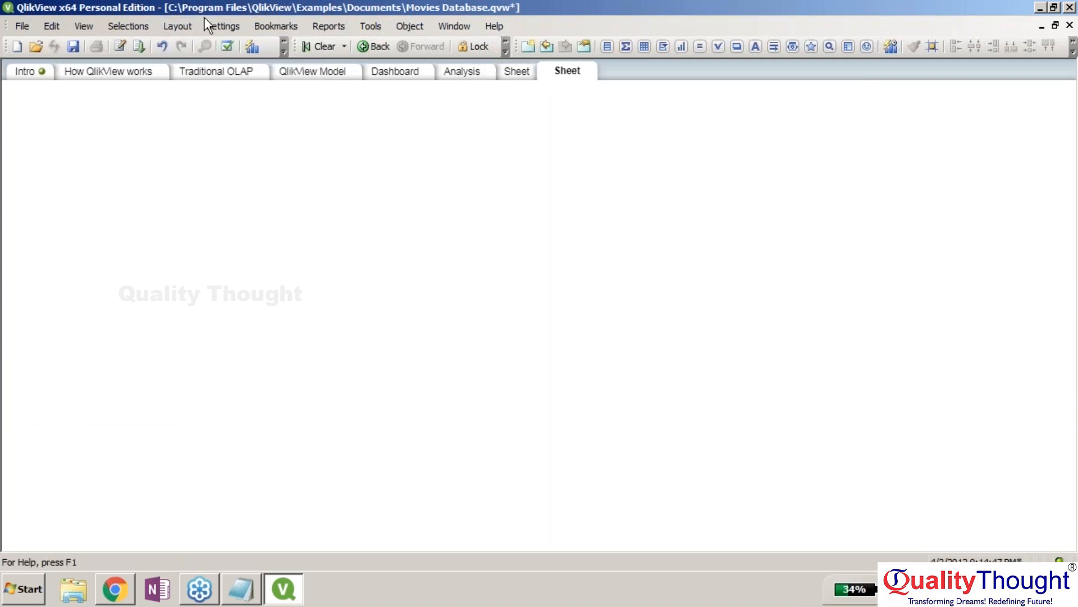
# Step: Promote the last new sheet by one position and remove it from the document
pyautogui.click(177, 26)
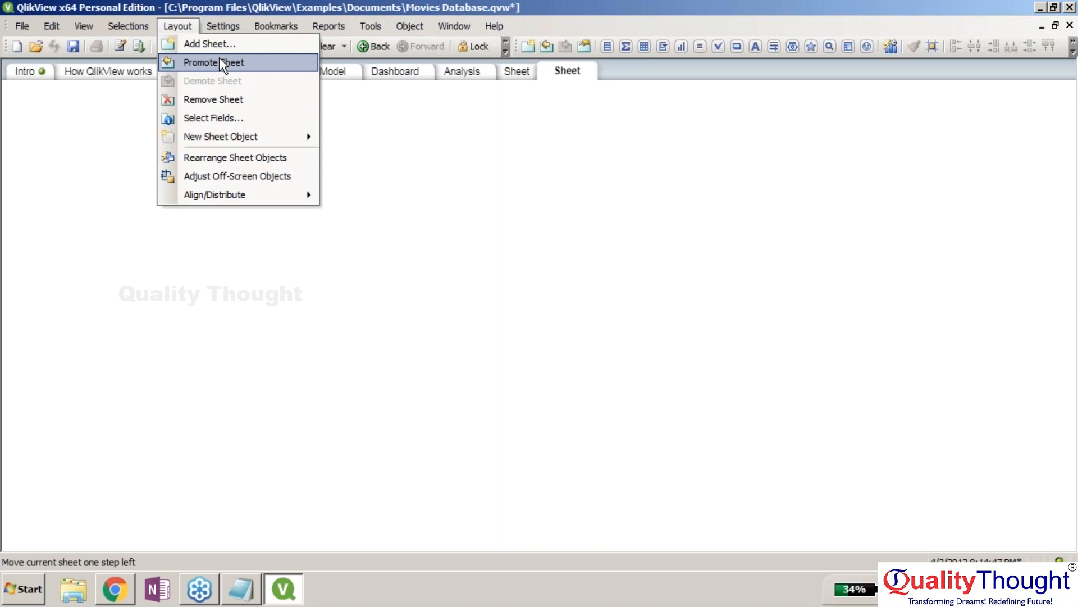
pyautogui.click(219, 61)
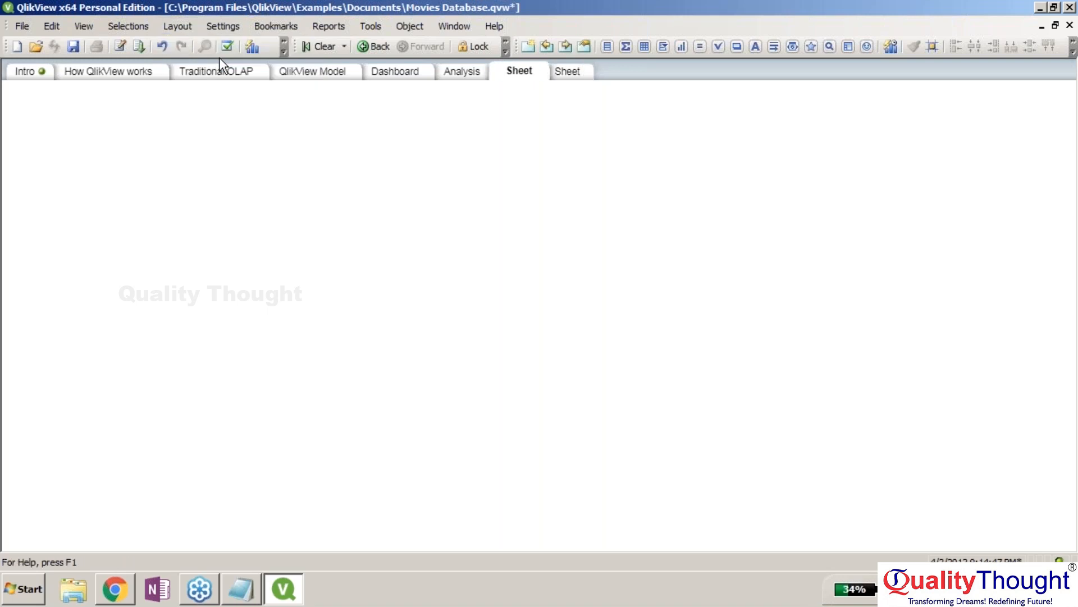
pyautogui.click(188, 27)
pyautogui.click(233, 95)
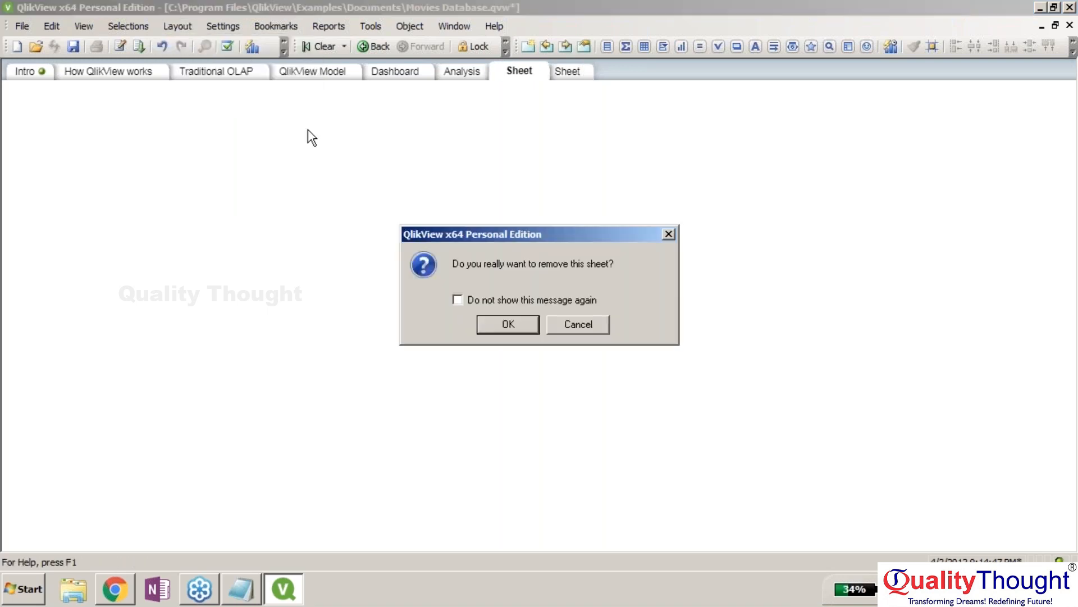
pyautogui.press('Return')
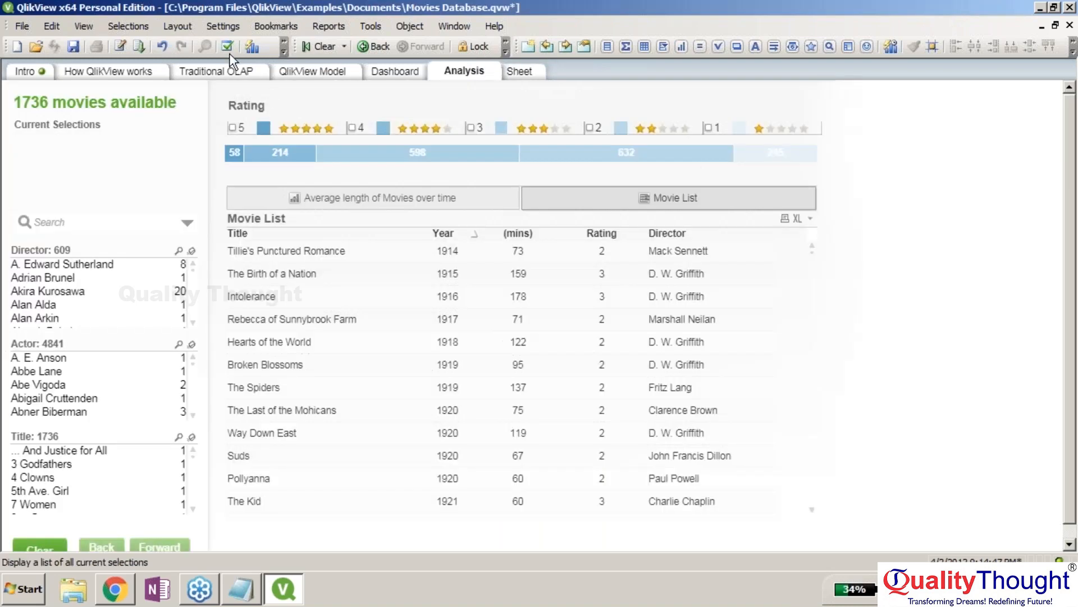
# Step: View the field selection in the Analysis sheet's properties and close it without changes
pyautogui.click(191, 26)
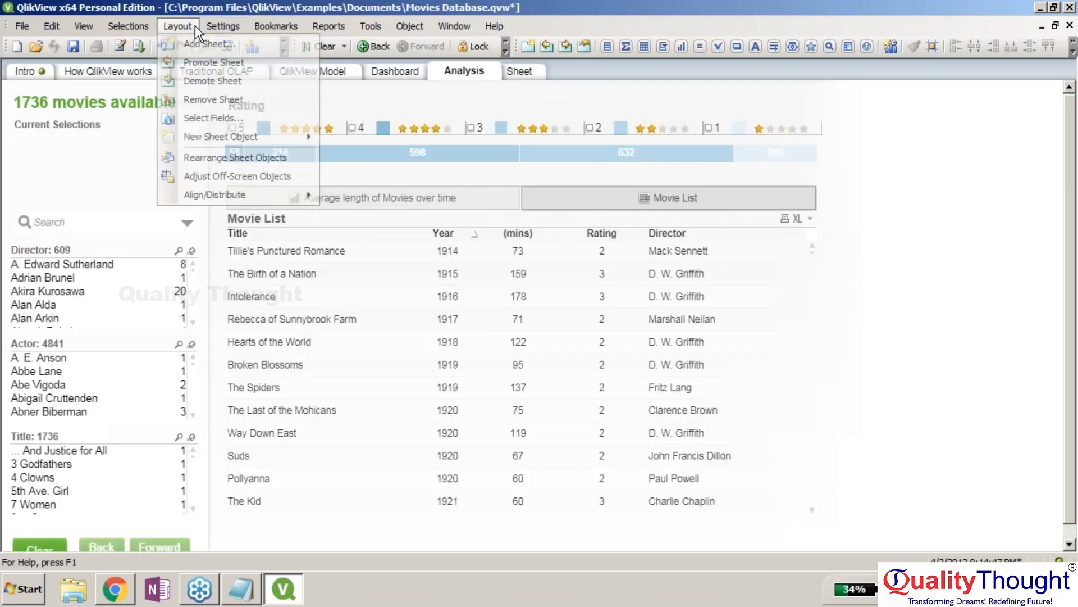
pyautogui.click(222, 119)
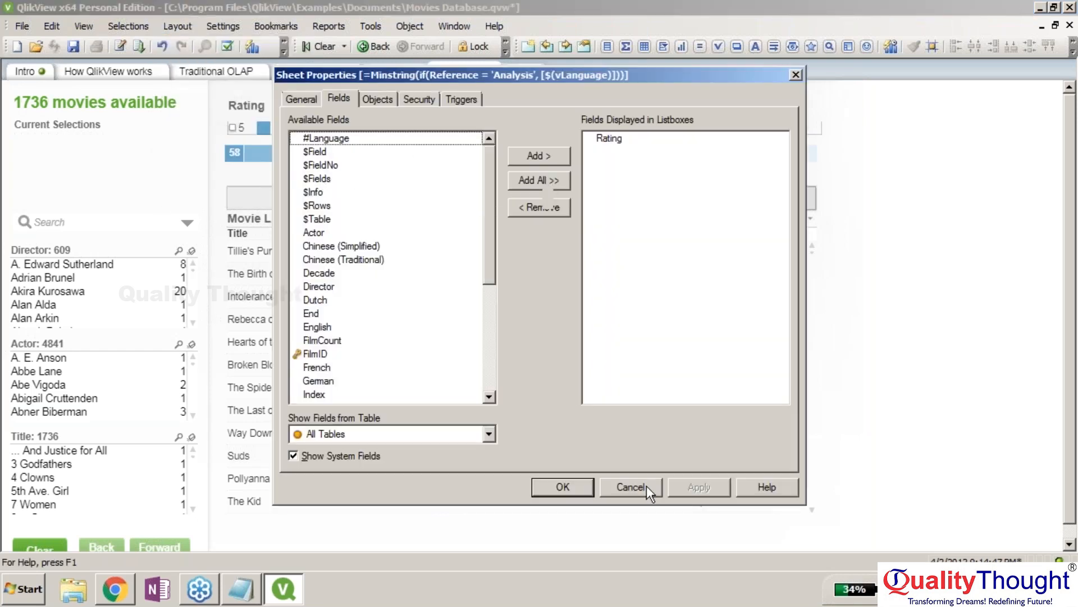
pyautogui.click(632, 489)
# Step: Try the Rearrange Sheet Objects command on the Analysis sheet
pyautogui.click(224, 29)
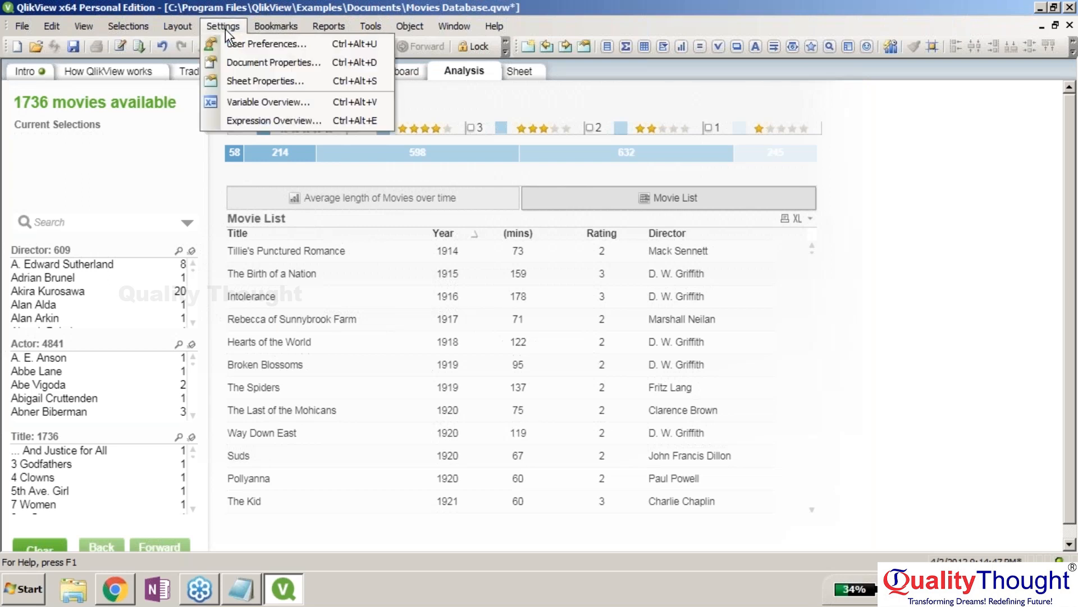
pyautogui.click(188, 26)
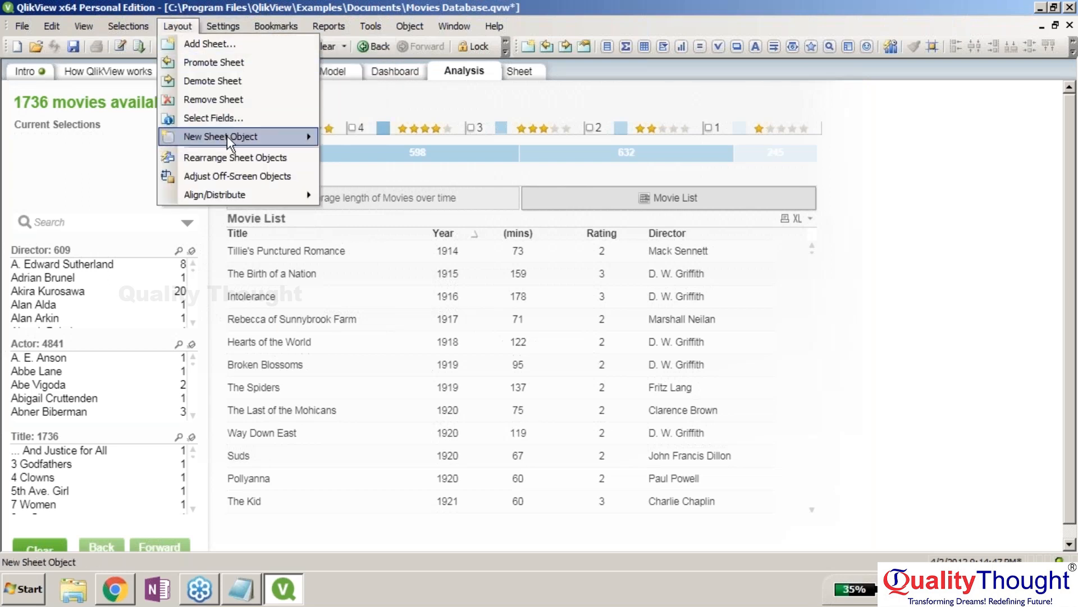
pyautogui.moveTo(227, 136)
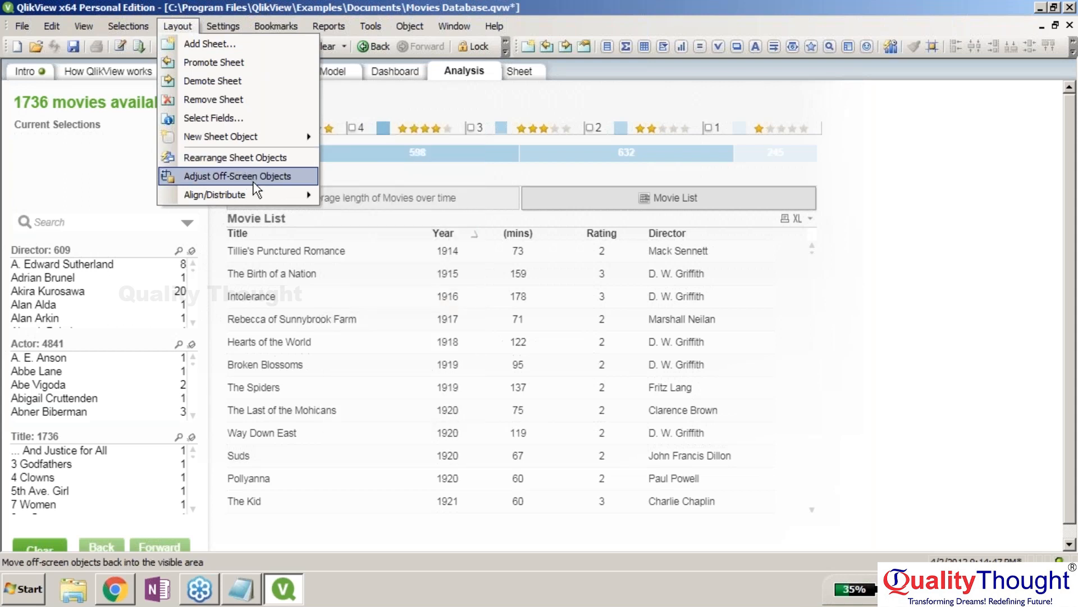
pyautogui.click(245, 156)
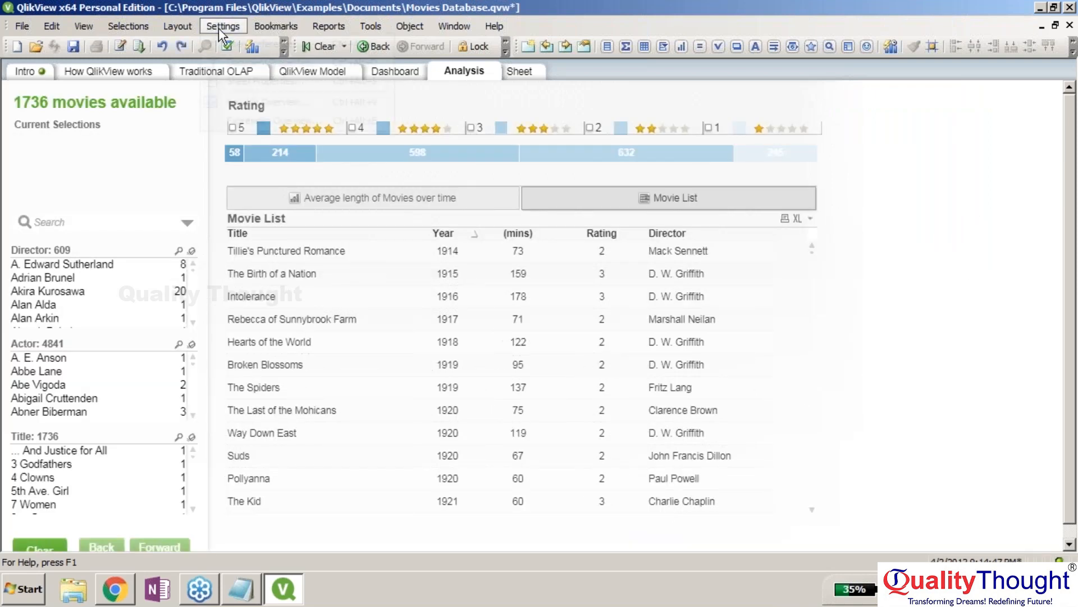
# Step: Bring the Analysis sheet's off-screen objects into the visible area, undo the adjustment, and view the Clear, Back and Forward buttons' original place
pyautogui.click(178, 26)
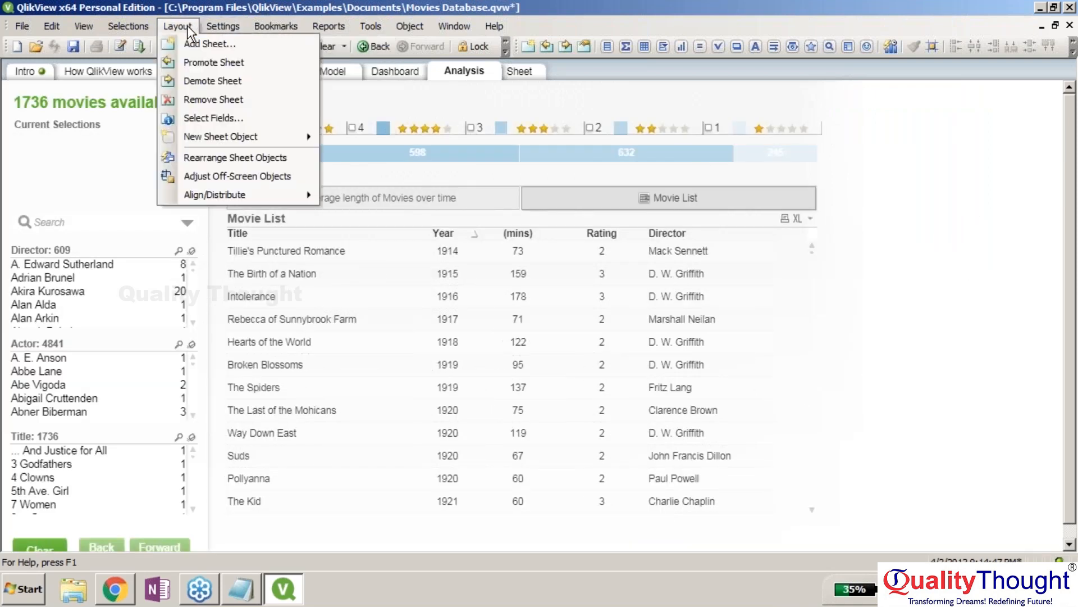
pyautogui.click(260, 181)
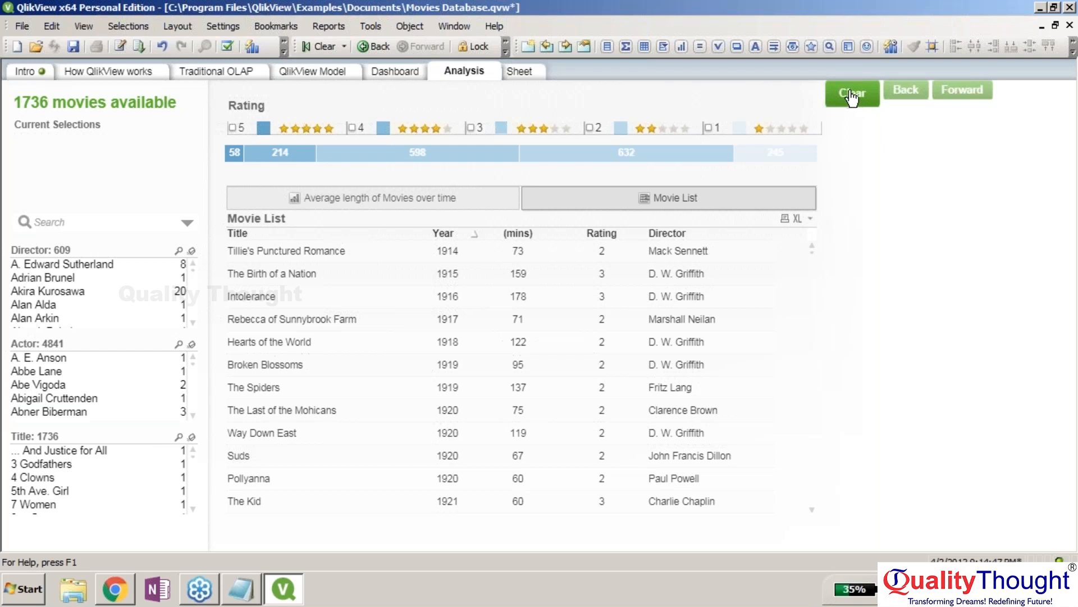
pyautogui.click(854, 95)
pyautogui.hotkey('ctrl', 'z')
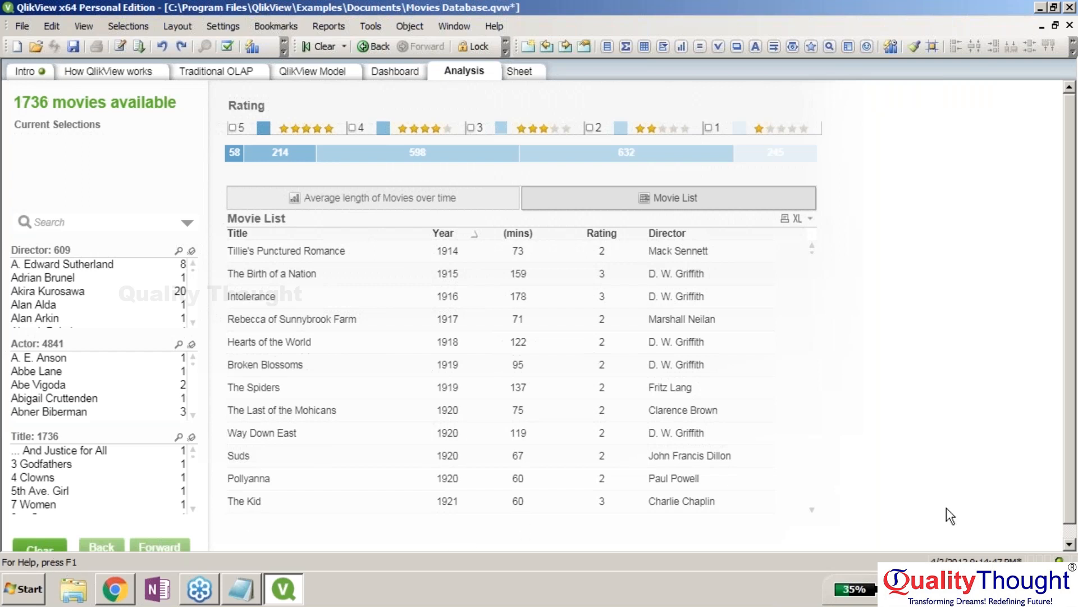
pyautogui.scroll(-1, 1073, 489)
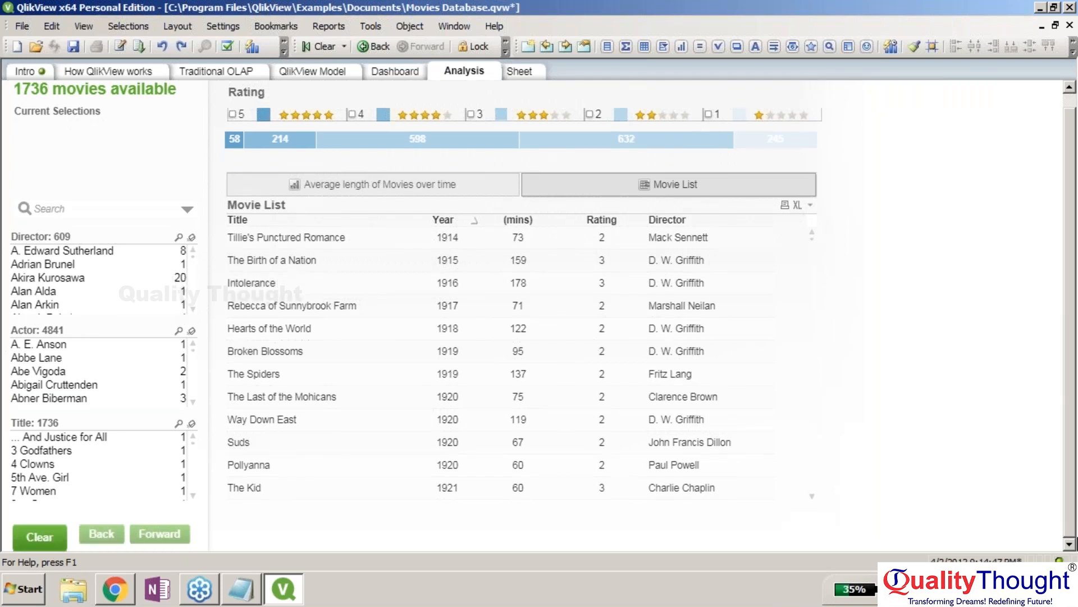
# Step: View the Align/Distribute commands available for sheet objects and leave them without applying any
pyautogui.click(174, 26)
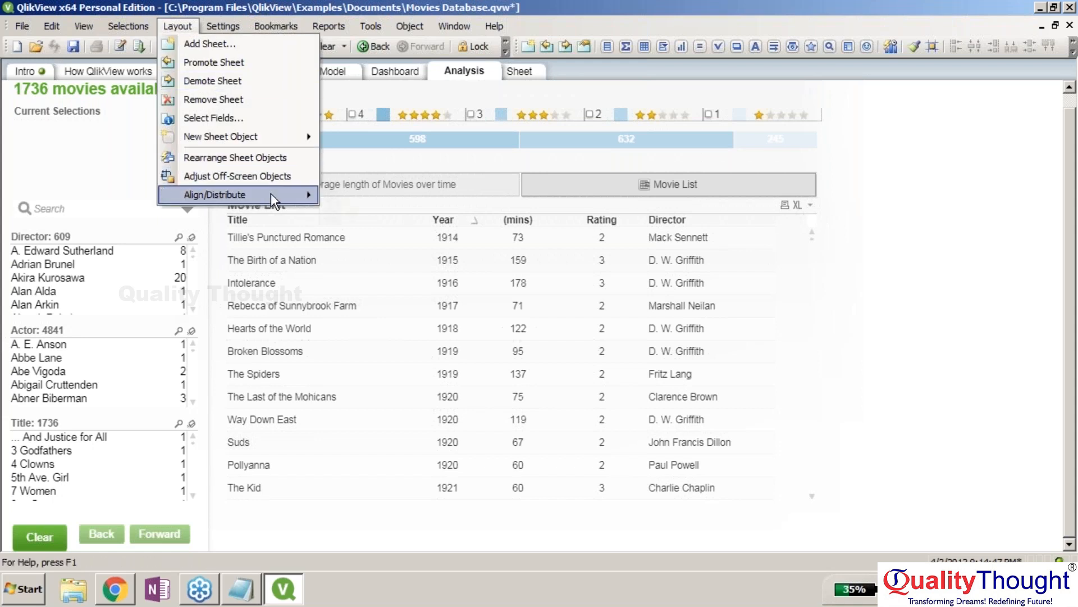
pyautogui.moveTo(275, 195)
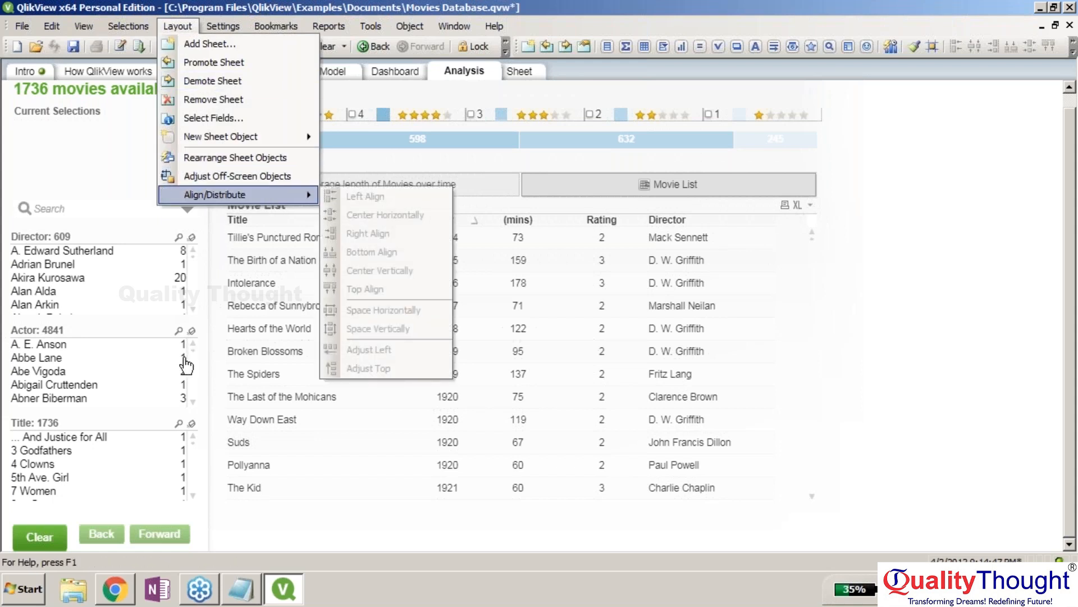
pyautogui.click(531, 568)
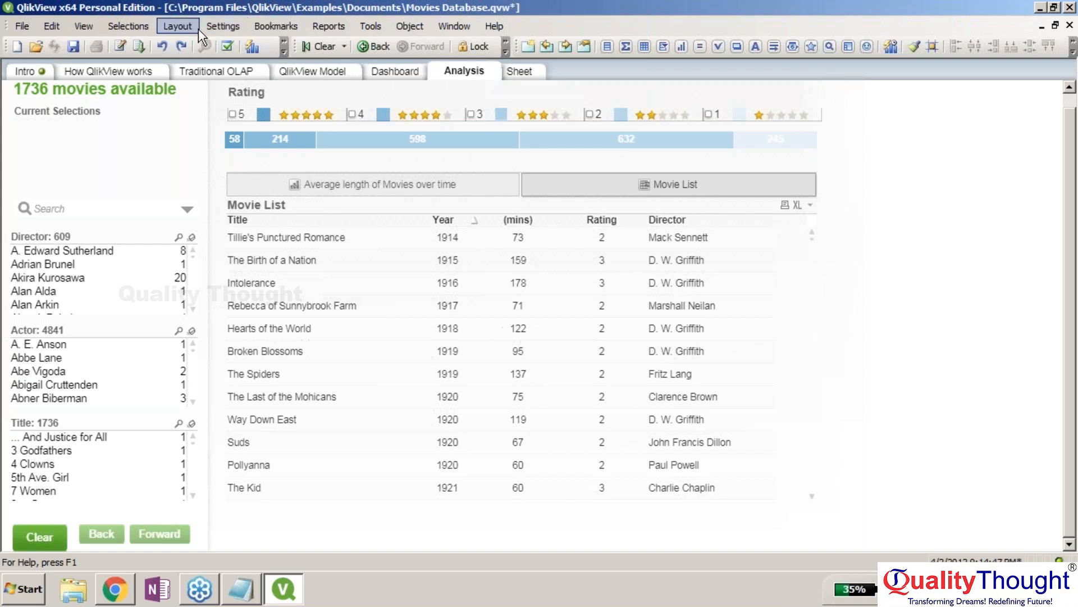
# Step: Open the User Preferences and view the settings categories from General through License
pyautogui.click(221, 26)
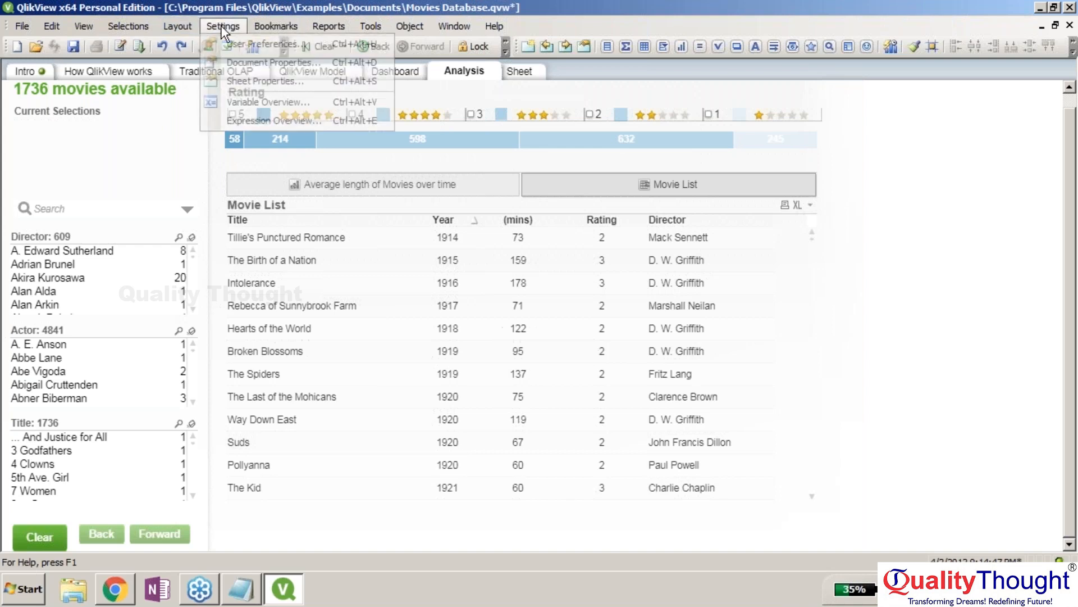
pyautogui.click(249, 41)
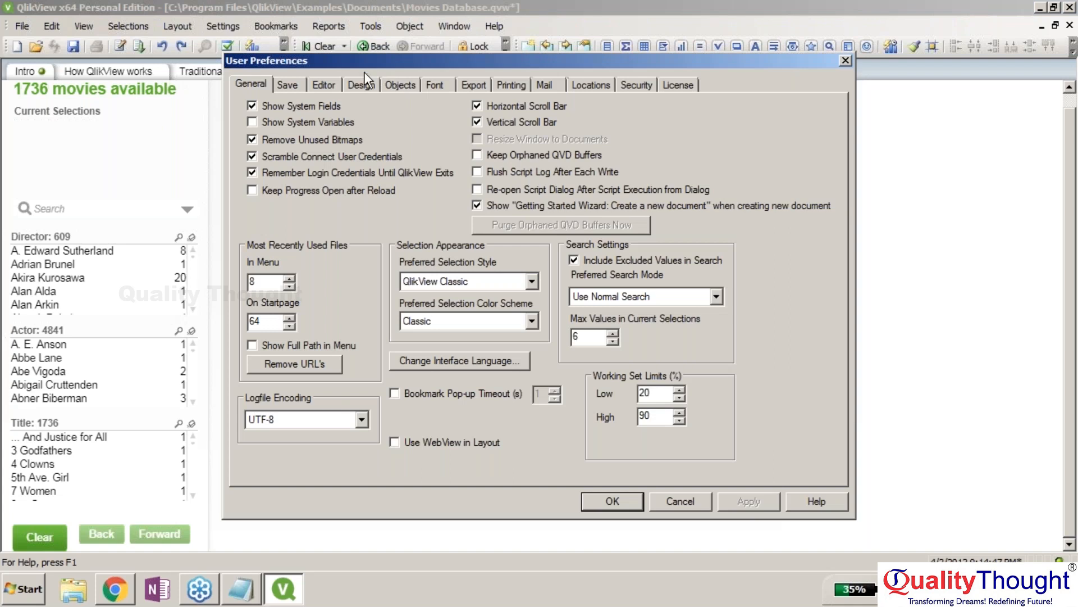
pyautogui.click(288, 85)
pyautogui.click(318, 83)
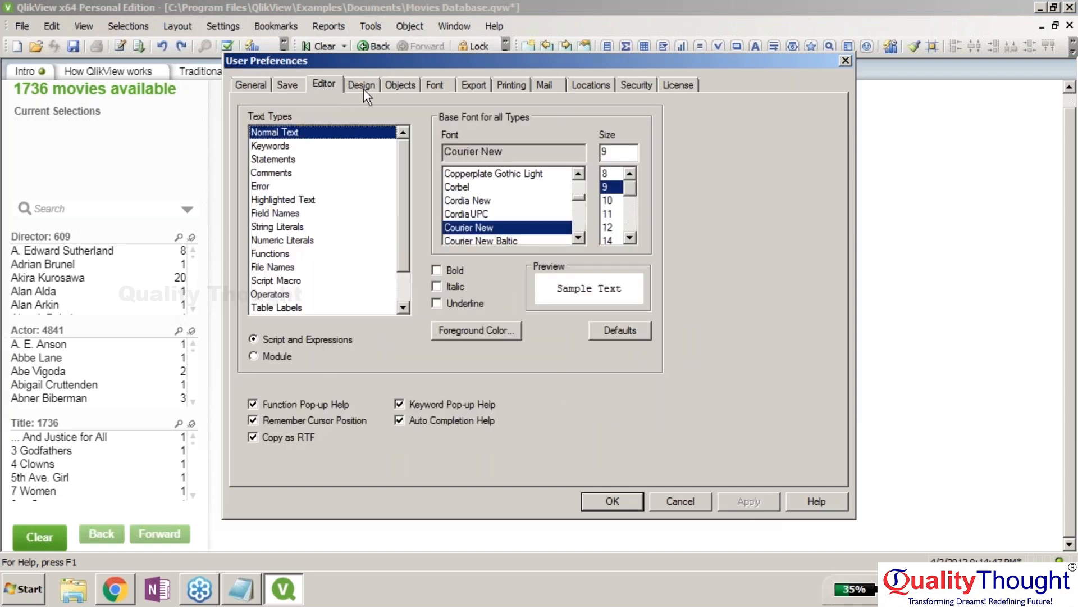
pyautogui.click(362, 88)
pyautogui.click(393, 88)
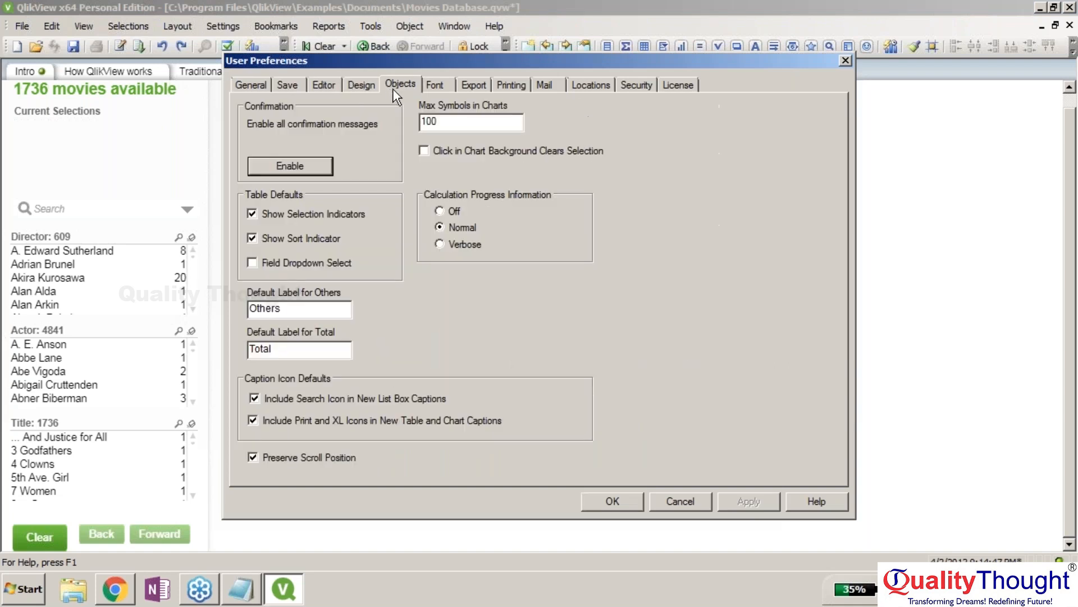
pyautogui.click(438, 87)
pyautogui.click(473, 86)
pyautogui.click(511, 84)
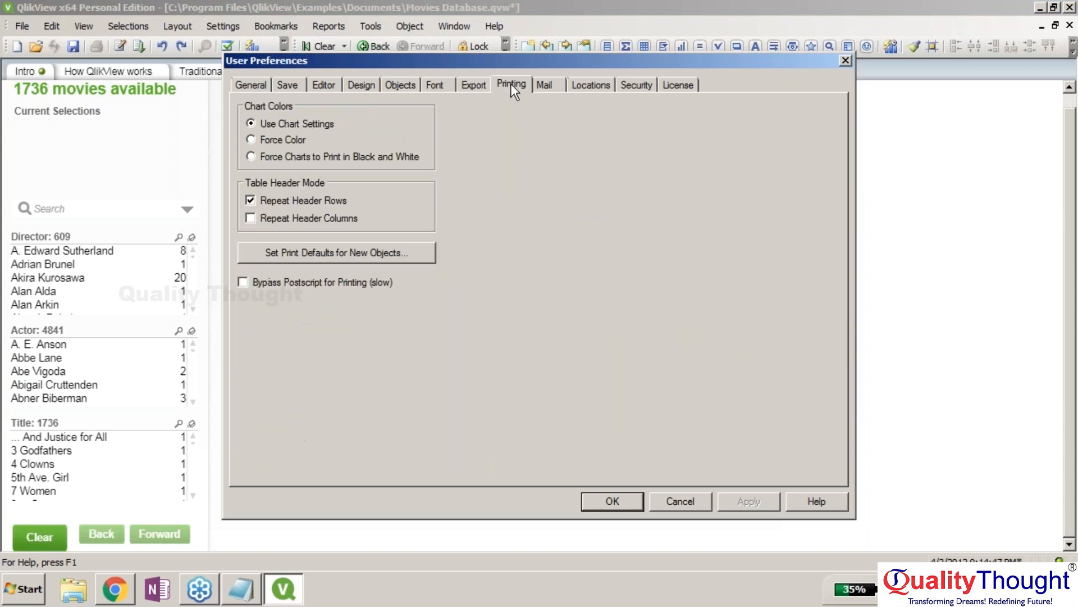
pyautogui.click(546, 85)
pyautogui.click(584, 86)
pyautogui.click(640, 84)
pyautogui.click(676, 84)
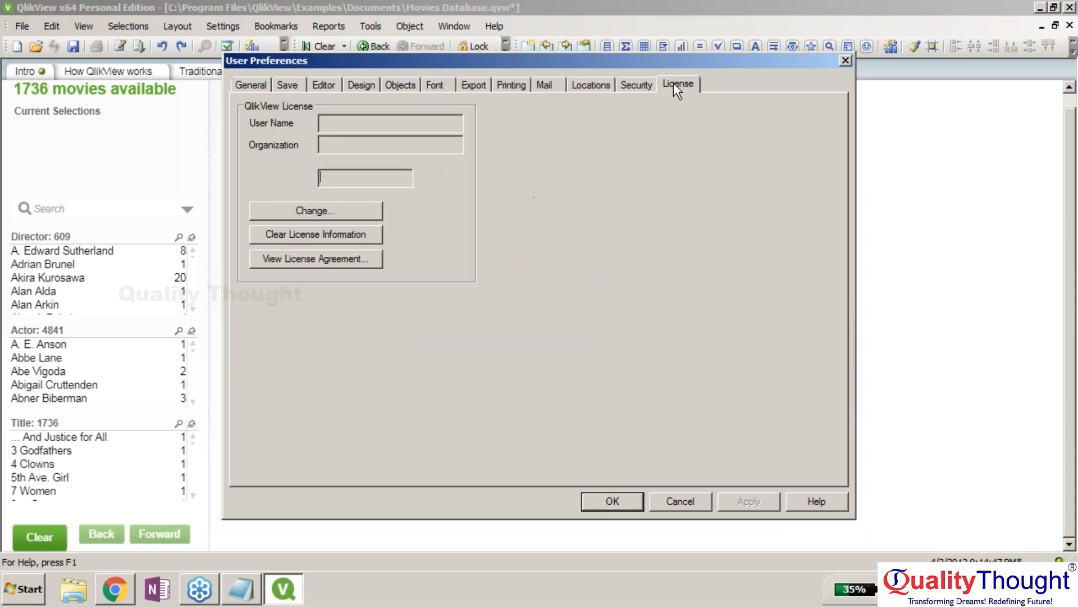
# Step: Go through the User Preferences categories again from General to Security and cancel the dialog without changes
pyautogui.click(247, 85)
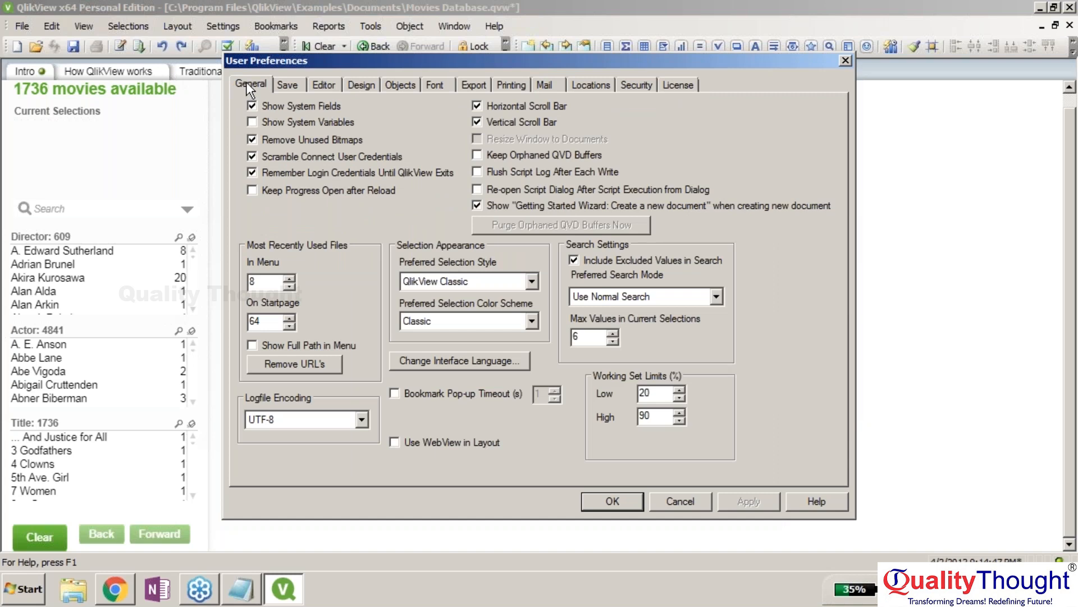
pyautogui.click(287, 83)
pyautogui.click(324, 84)
pyautogui.click(357, 84)
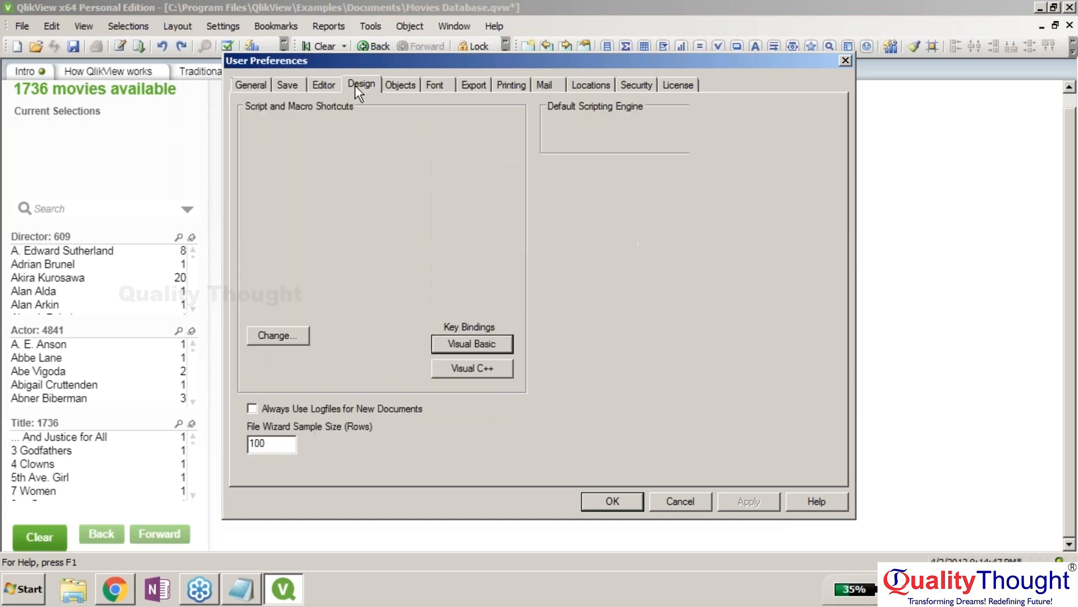
pyautogui.click(396, 85)
pyautogui.click(435, 85)
pyautogui.click(474, 85)
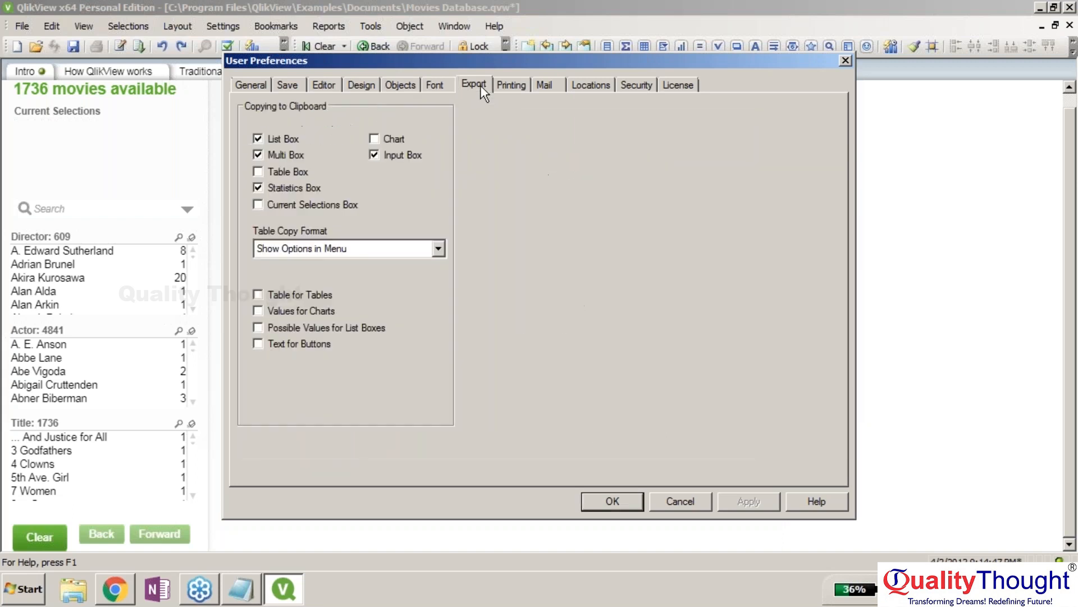
pyautogui.click(508, 85)
pyautogui.click(545, 86)
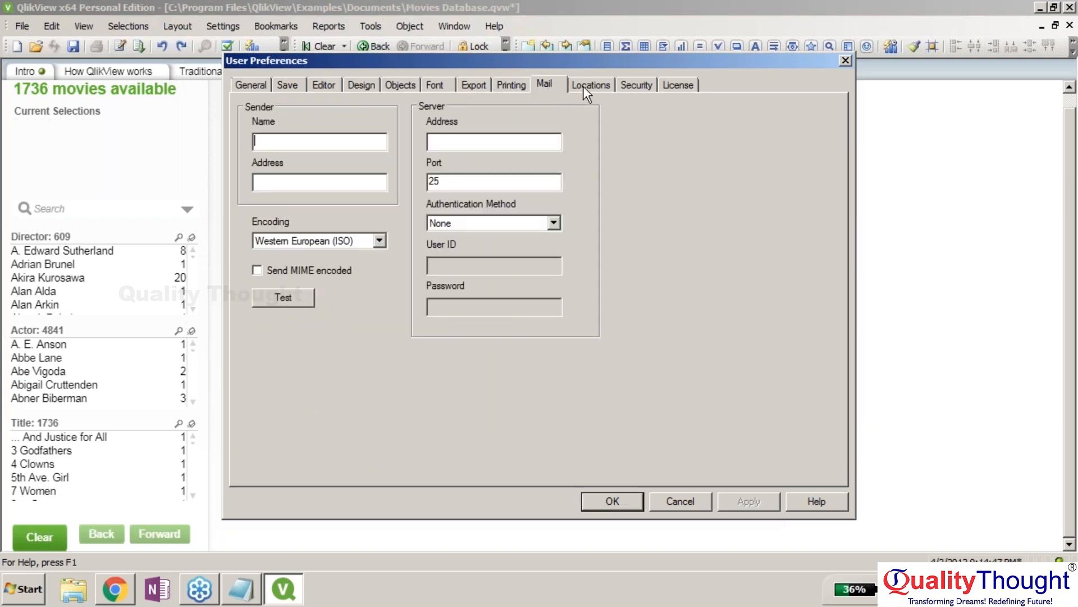
pyautogui.click(590, 86)
pyautogui.click(539, 84)
pyautogui.click(602, 83)
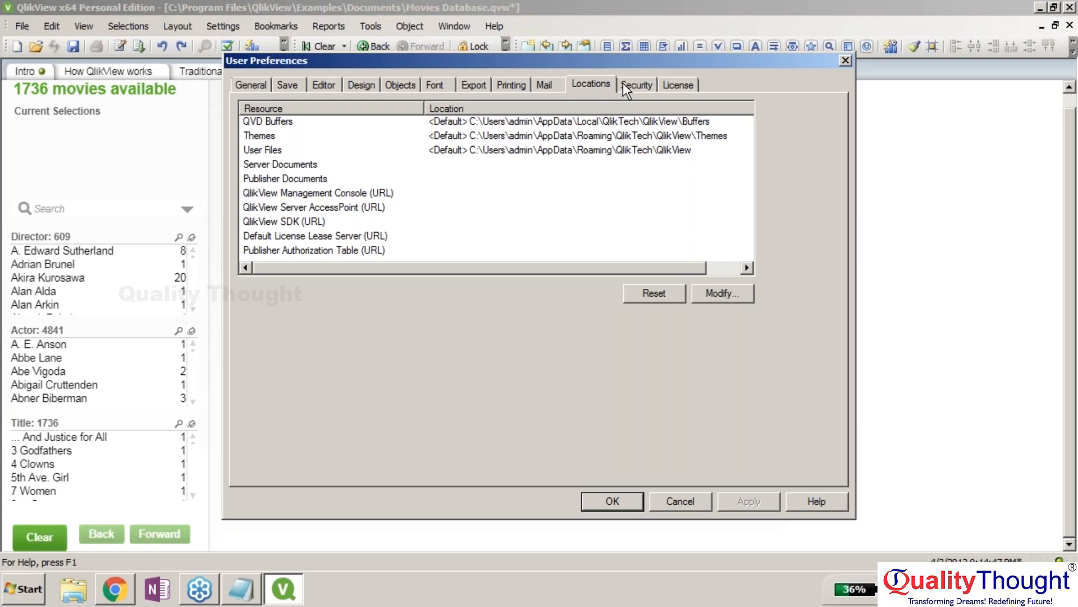
pyautogui.click(622, 84)
pyautogui.click(681, 500)
# Step: View the document's general properties and the Analysis sheet's field properties, cancelling both without changes
pyautogui.click(223, 28)
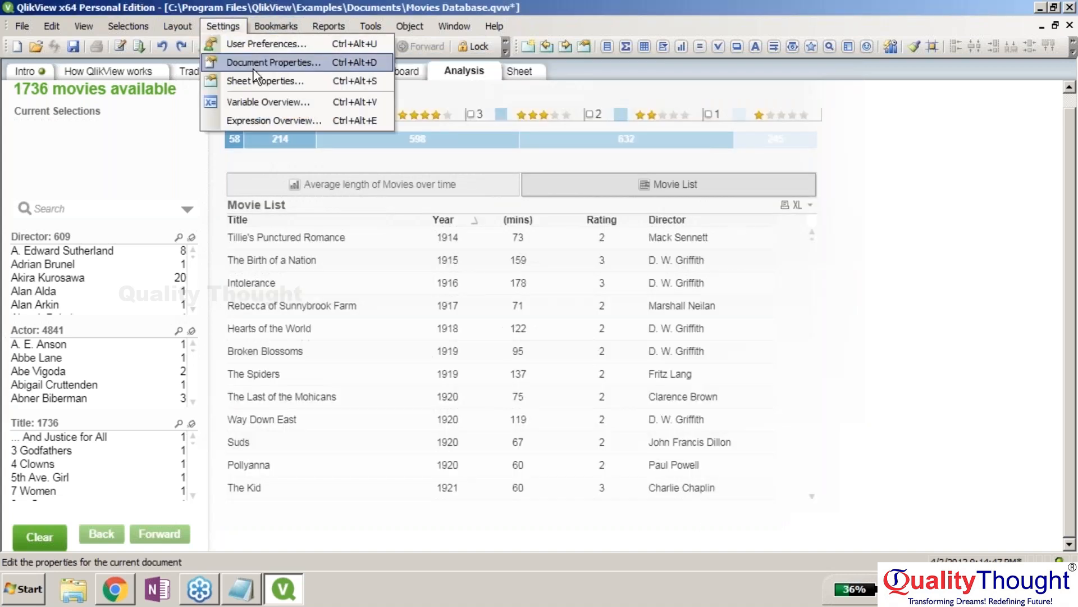
pyautogui.click(264, 62)
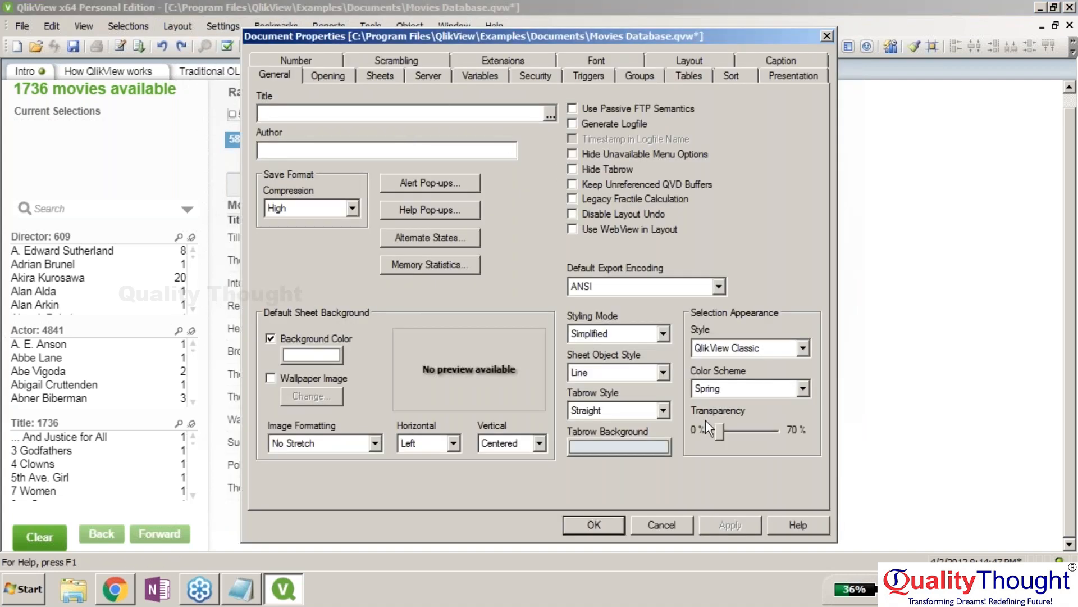
pyautogui.click(673, 523)
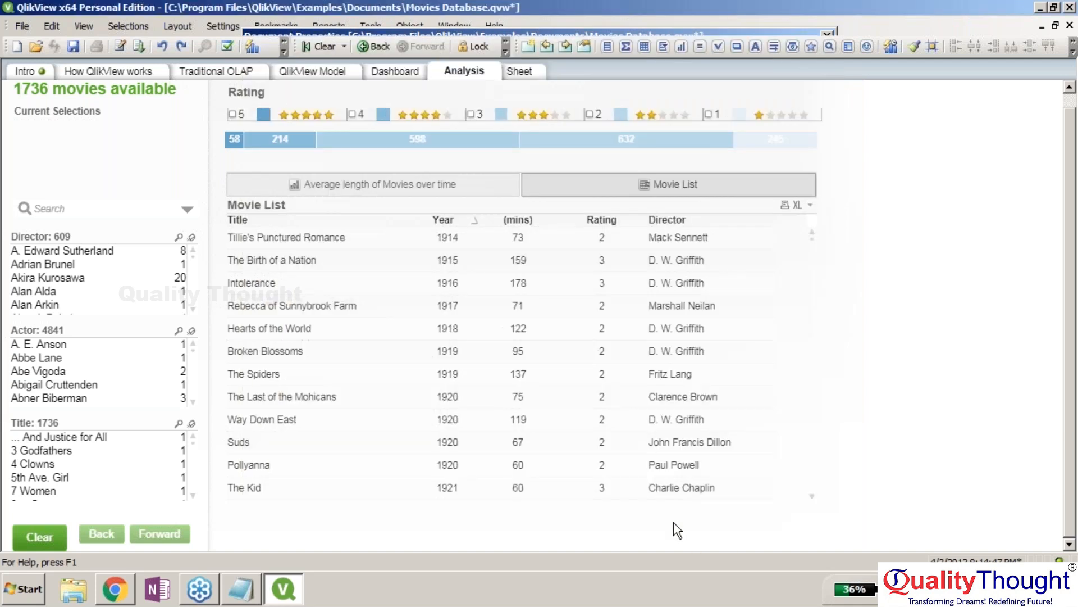
pyautogui.click(237, 27)
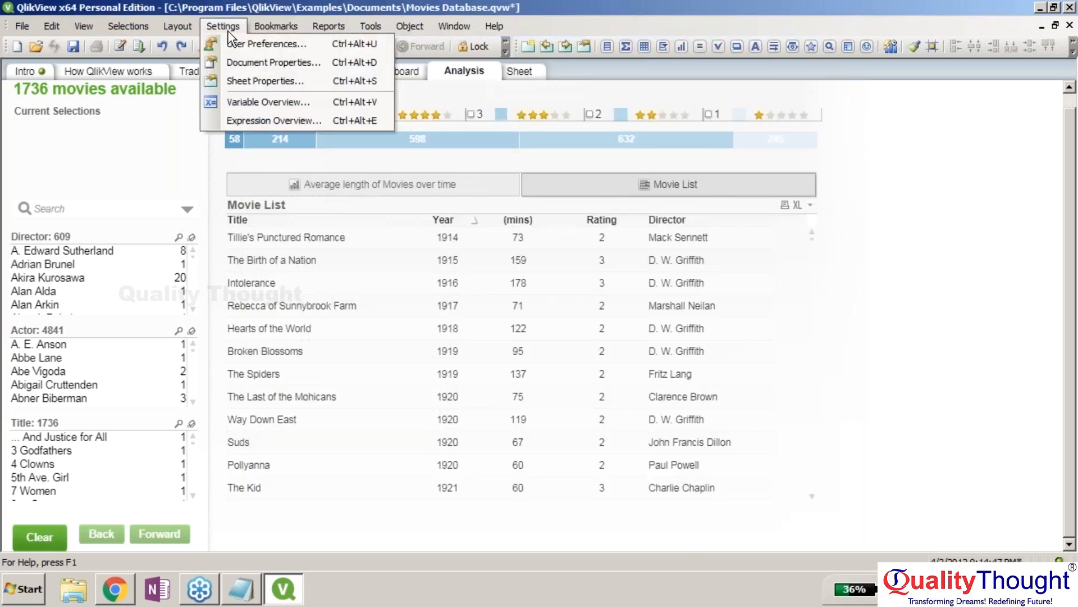
pyautogui.click(259, 87)
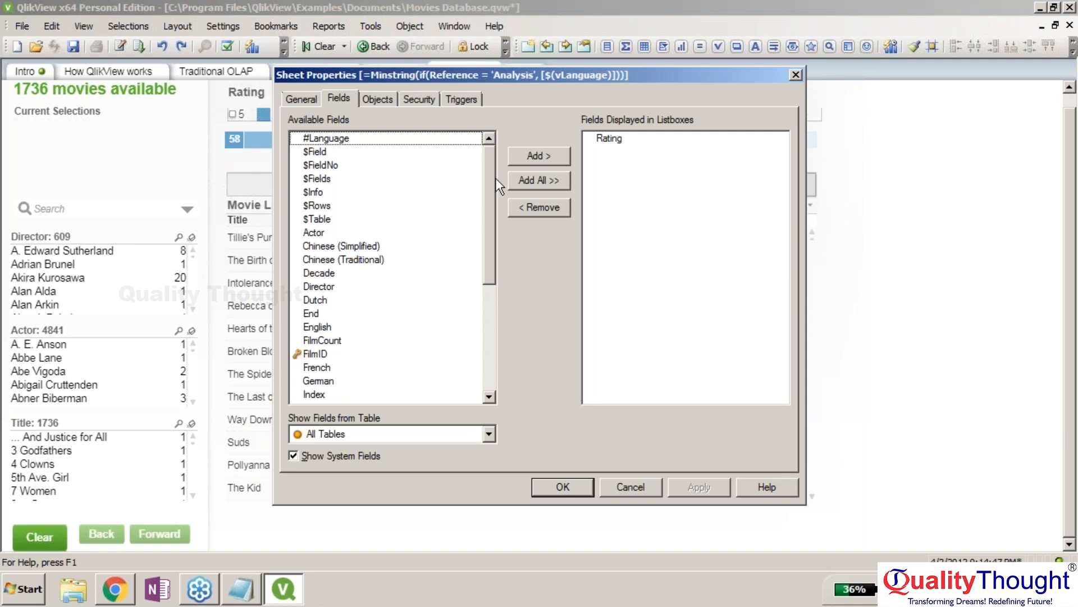
pyautogui.click(650, 485)
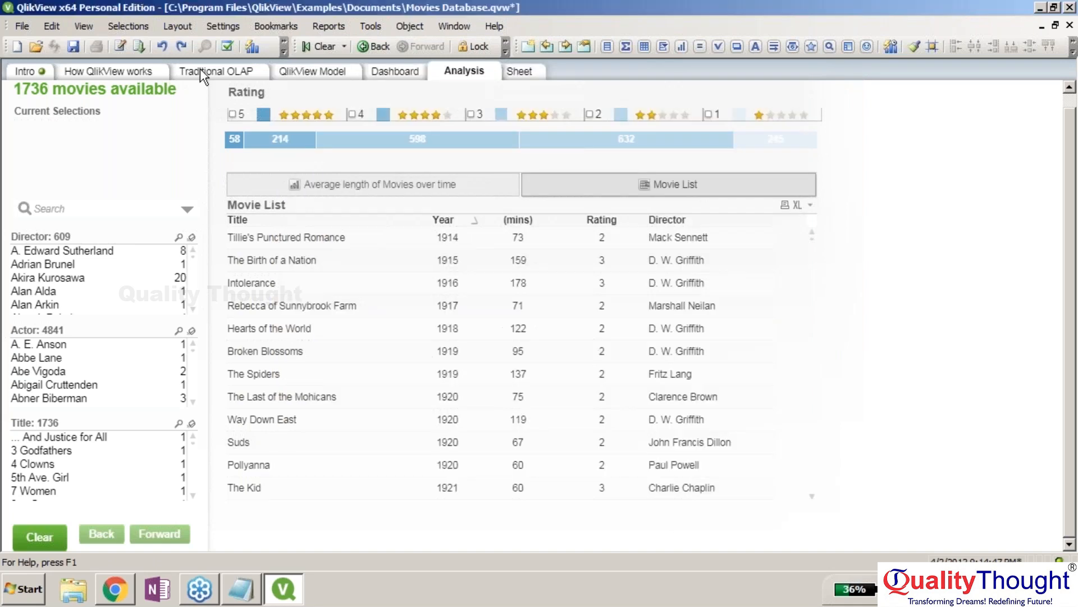
# Step: Examine the definition of the vLanguage variable in the Variable Overview and close the overview
pyautogui.click(223, 26)
pyautogui.click(278, 99)
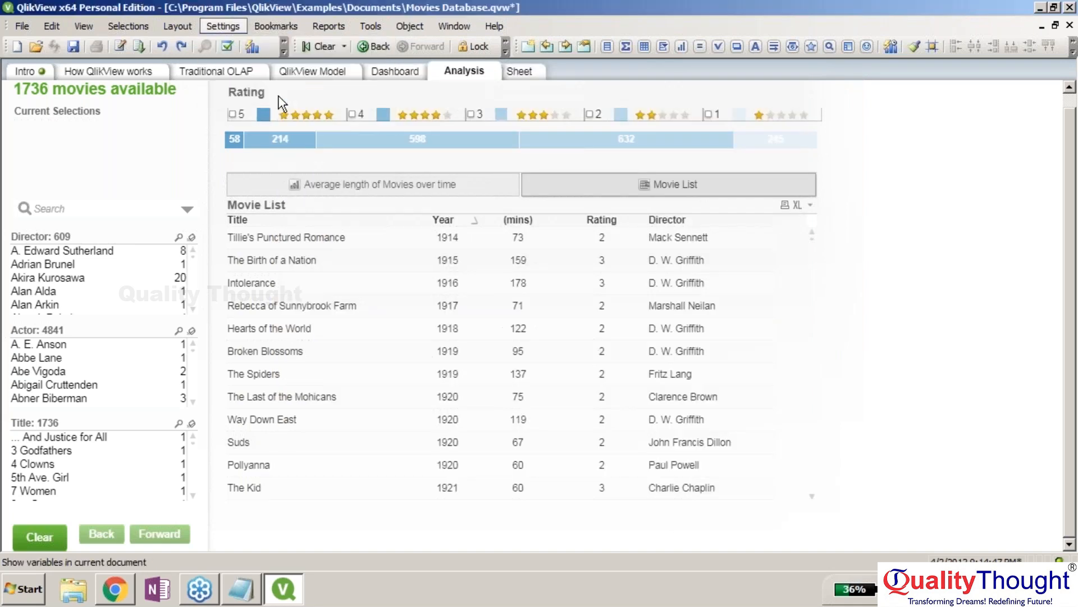
pyautogui.click(318, 150)
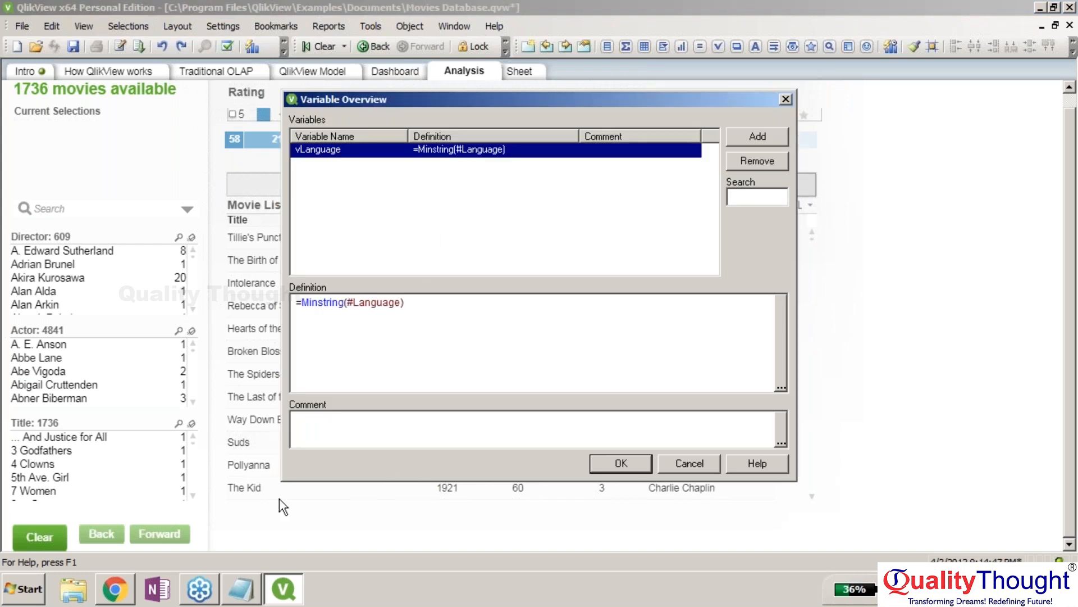
pyautogui.click(621, 463)
# Step: Open the Expression Overview and look through the document's list of chart expressions
pyautogui.click(223, 26)
pyautogui.click(283, 126)
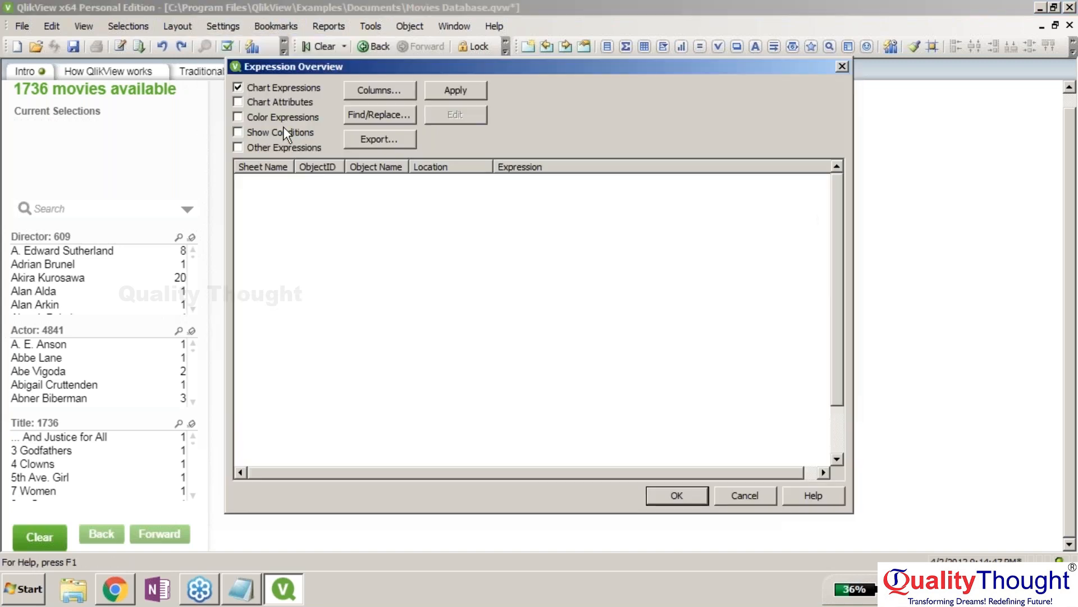
pyautogui.click(277, 185)
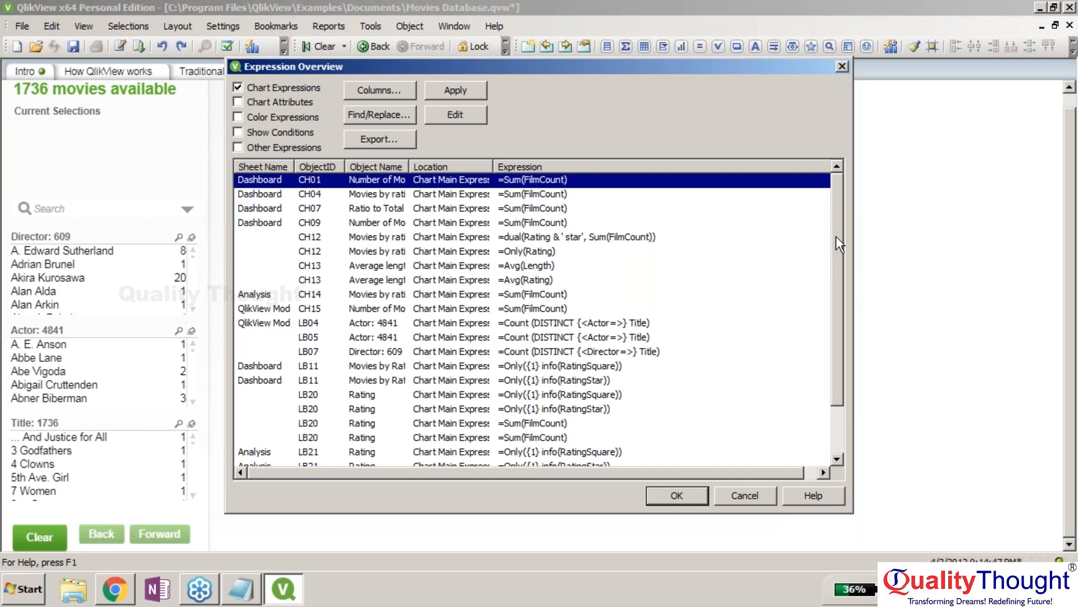
pyautogui.scroll(-2, 835, 240)
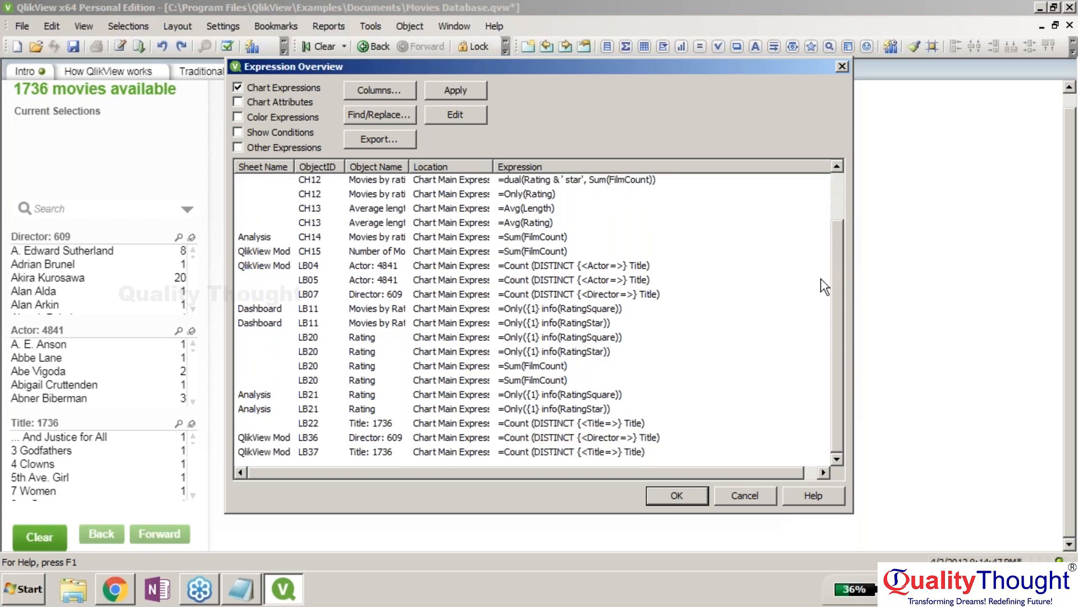
pyautogui.scroll(2, 820, 247)
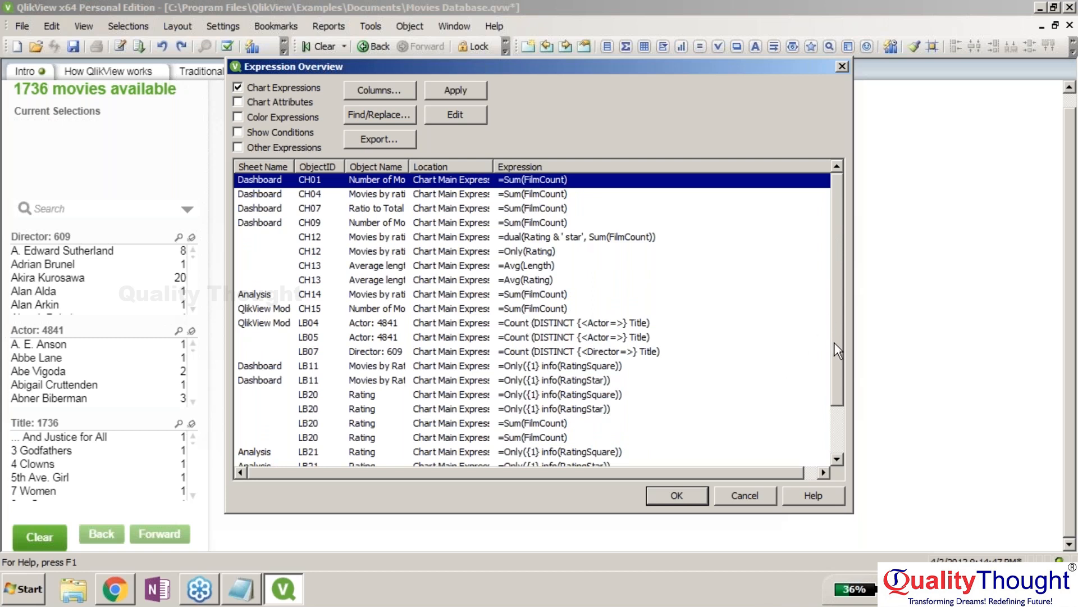
pyautogui.scroll(-2, 834, 342)
# Step: Examine the Title, Director and Rating expressions with their sheet names and object IDs, and cancel the Expression Overview
pyautogui.click(542, 424)
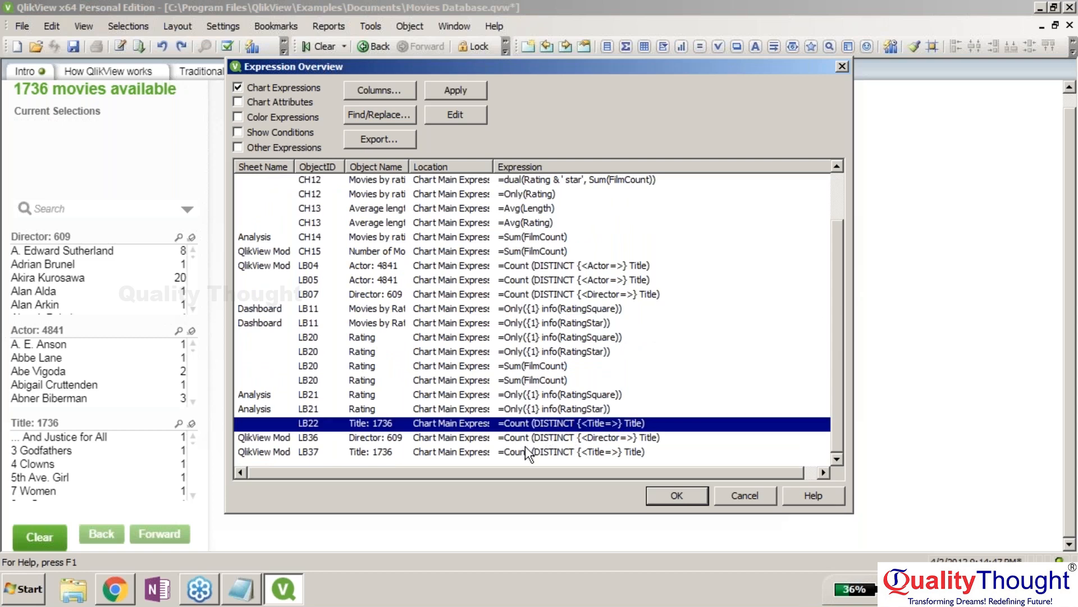
pyautogui.click(526, 448)
pyautogui.click(476, 299)
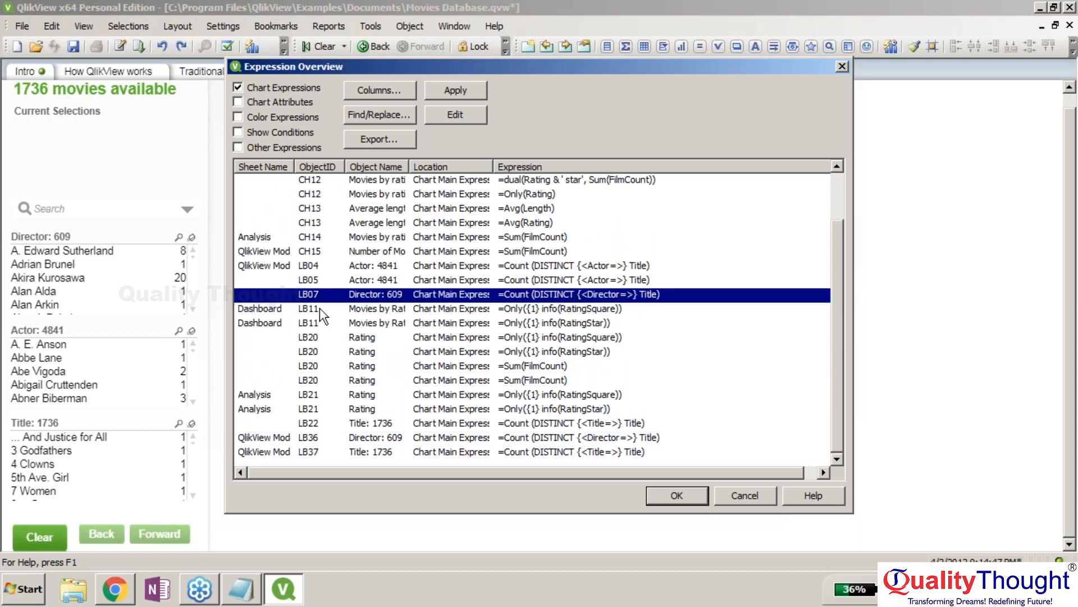
pyautogui.click(281, 310)
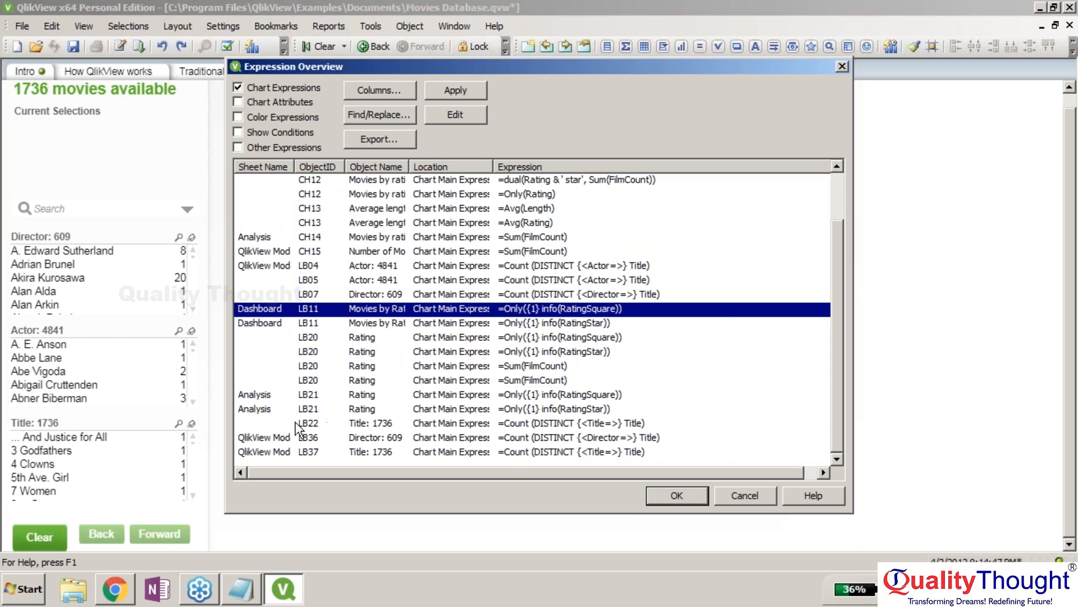
pyautogui.click(284, 396)
pyautogui.click(289, 409)
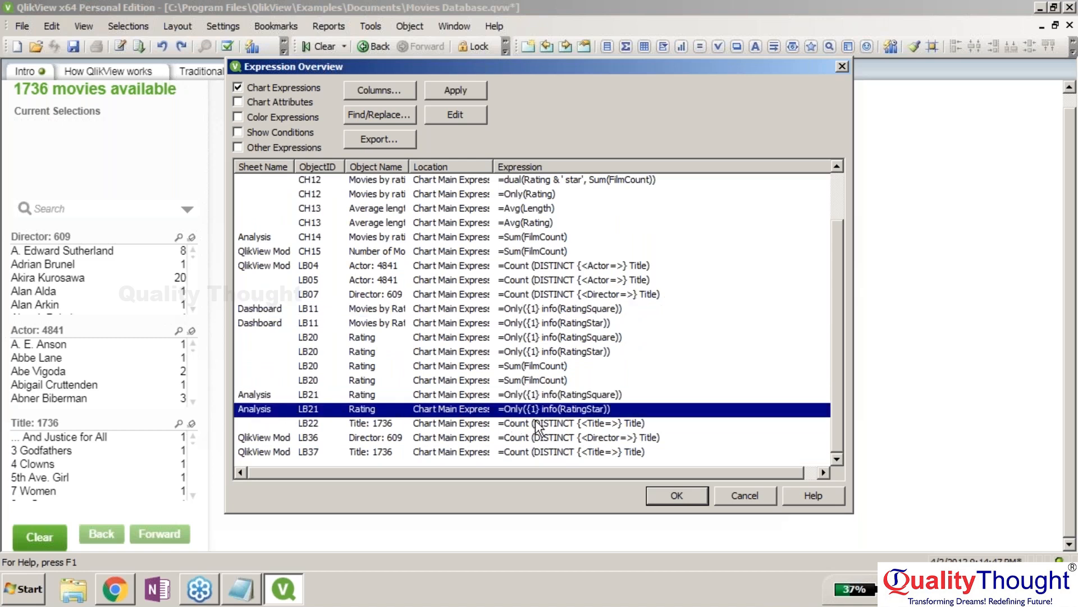
pyautogui.click(730, 498)
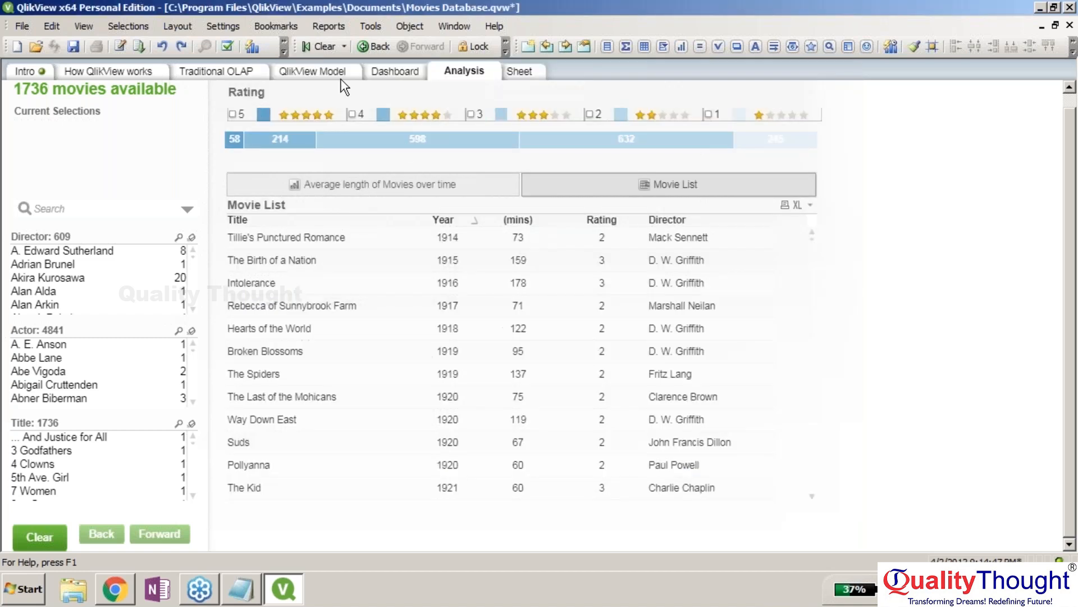
# Step: Open the Report Editor on the User Reports list and maximize its window
pyautogui.click(223, 25)
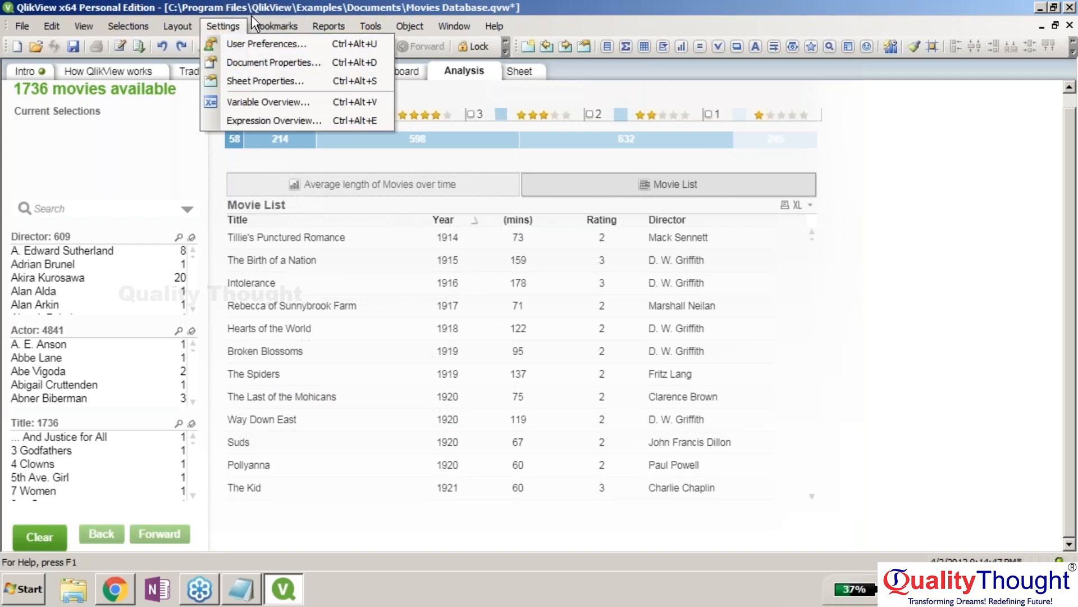
pyautogui.click(270, 23)
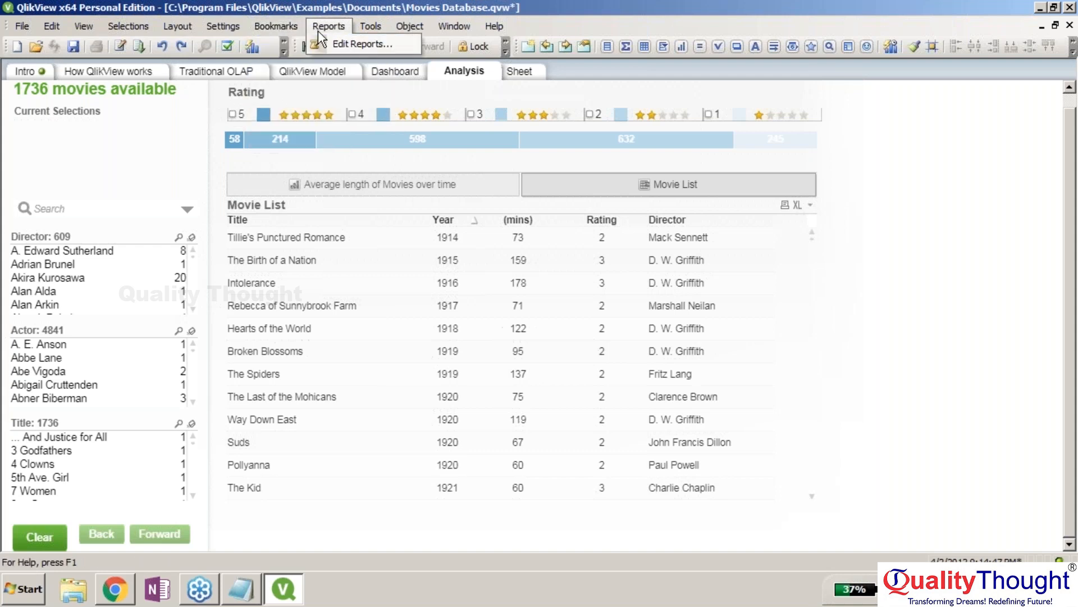
pyautogui.click(335, 40)
pyautogui.click(288, 137)
pyautogui.click(237, 168)
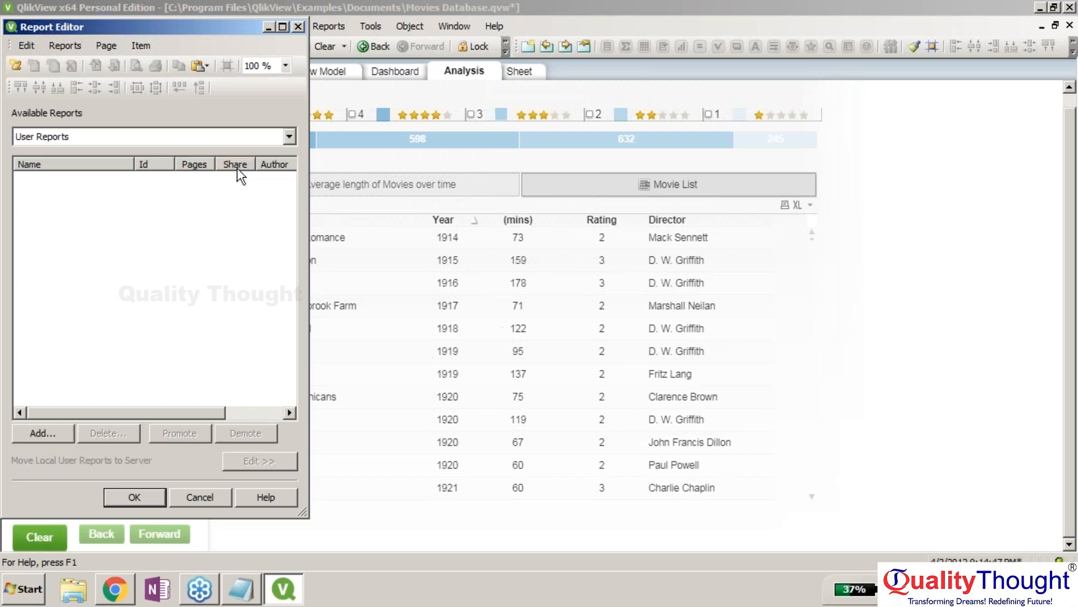
pyautogui.doubleClick(150, 25)
# Step: Examine the Report Editor's copy and paste commands and its report management commands
pyautogui.click(25, 24)
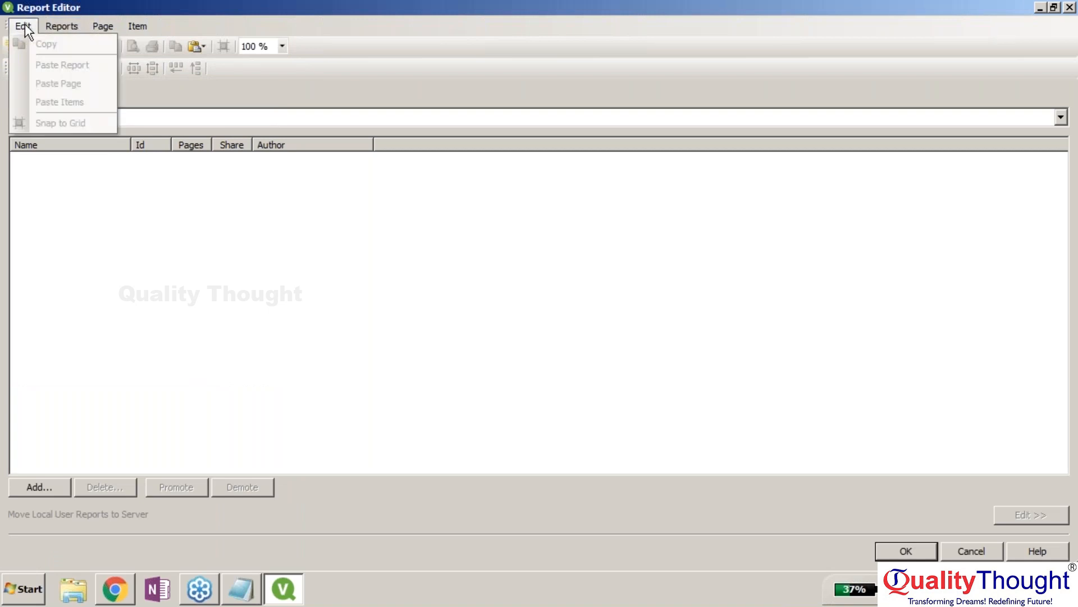
pyautogui.click(54, 24)
pyautogui.click(79, 25)
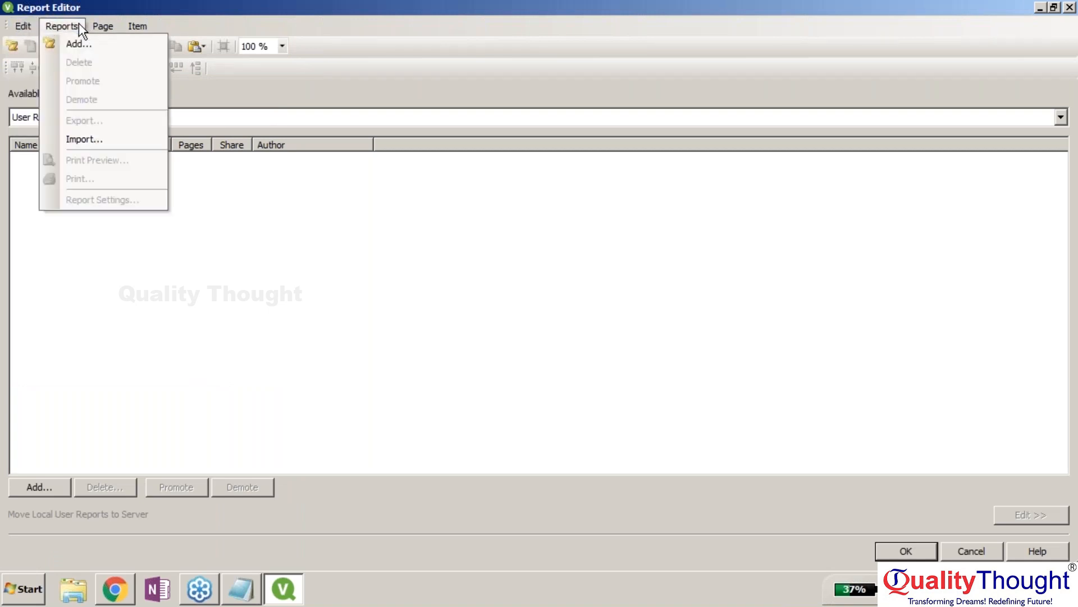
# Step: Switch the available reports to Document Reports and add a report named Document Report - 1
pyautogui.click(208, 115)
pyautogui.click(210, 117)
pyautogui.click(212, 136)
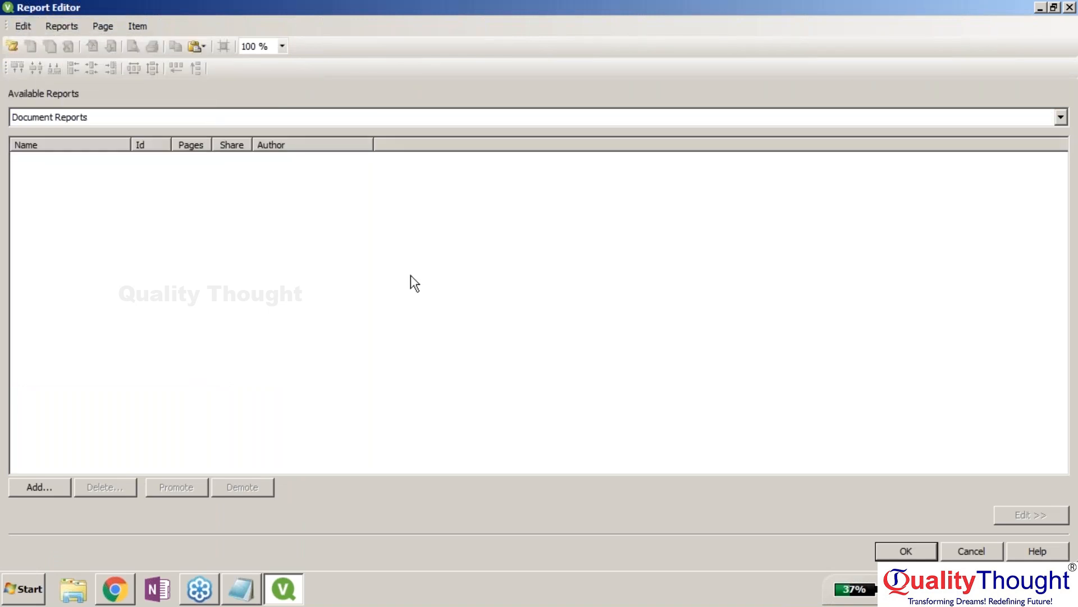
pyautogui.click(54, 493)
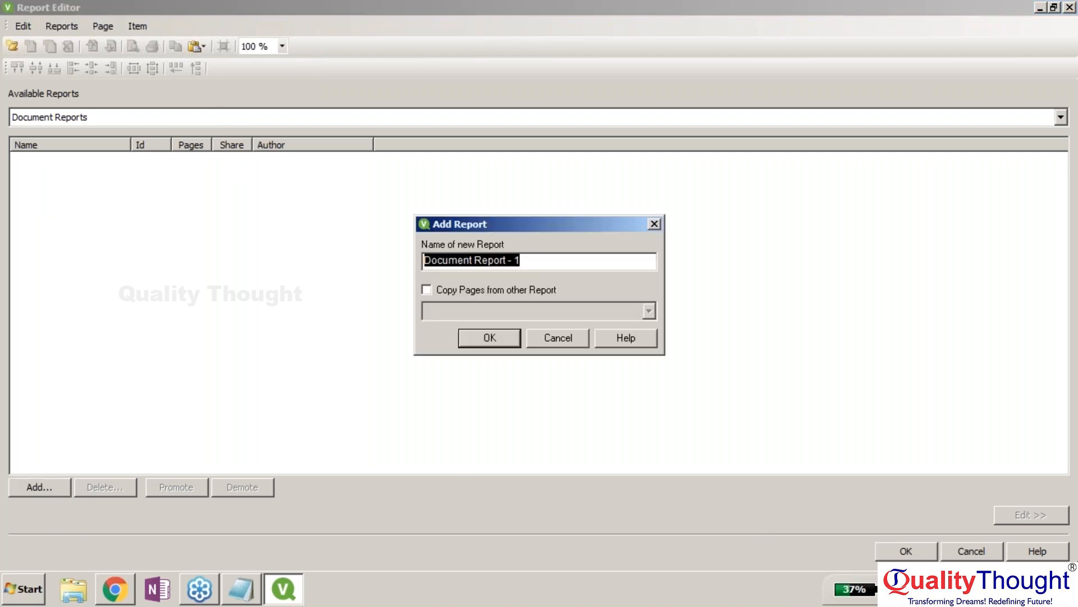
pyautogui.click(428, 290)
pyautogui.click(512, 310)
pyautogui.click(524, 321)
pyautogui.click(500, 339)
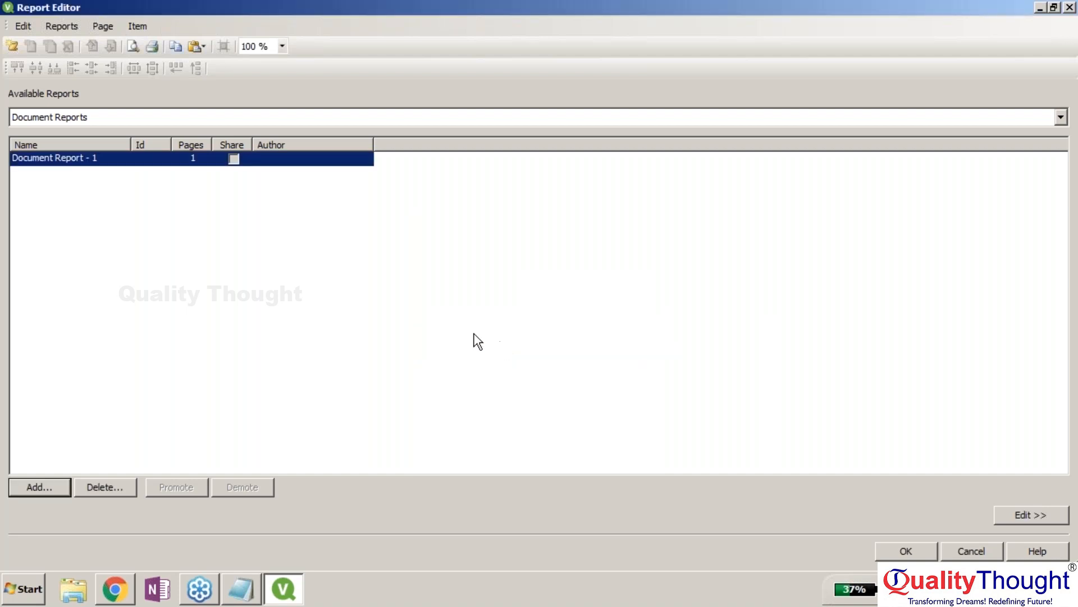
# Step: Open the page layout of Document Report - 1, return to the report list and delete the report
pyautogui.doubleClick(237, 159)
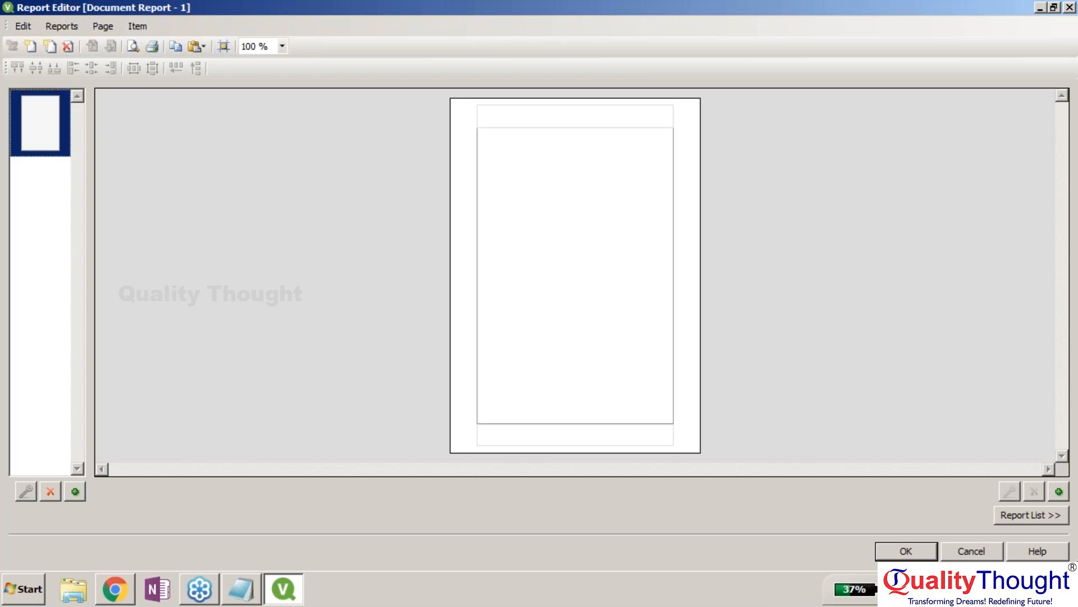
pyautogui.click(488, 229)
pyautogui.click(1007, 514)
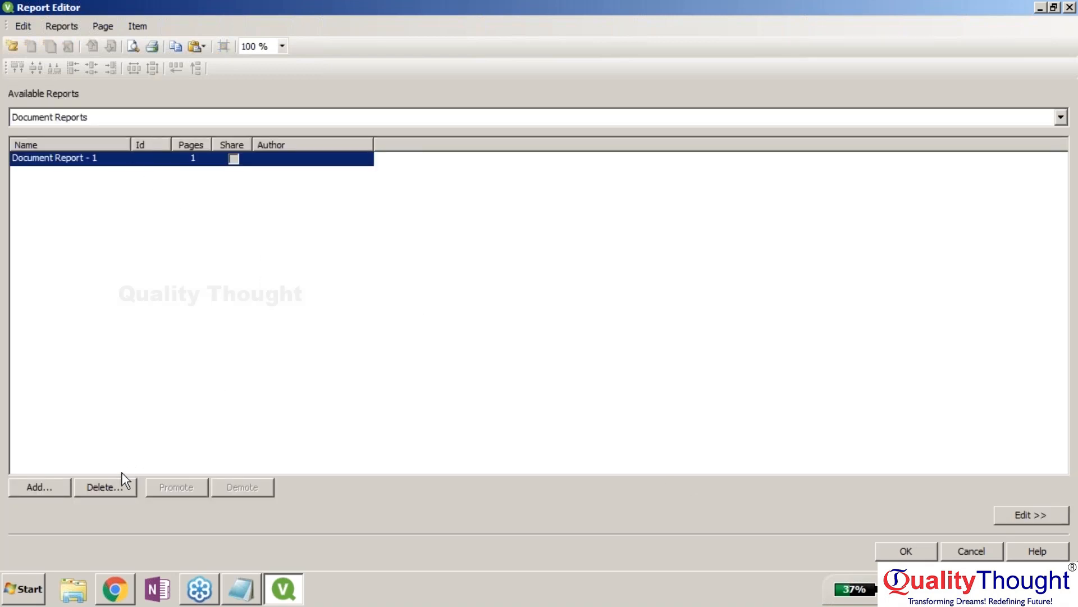
pyautogui.click(115, 489)
pyautogui.click(508, 323)
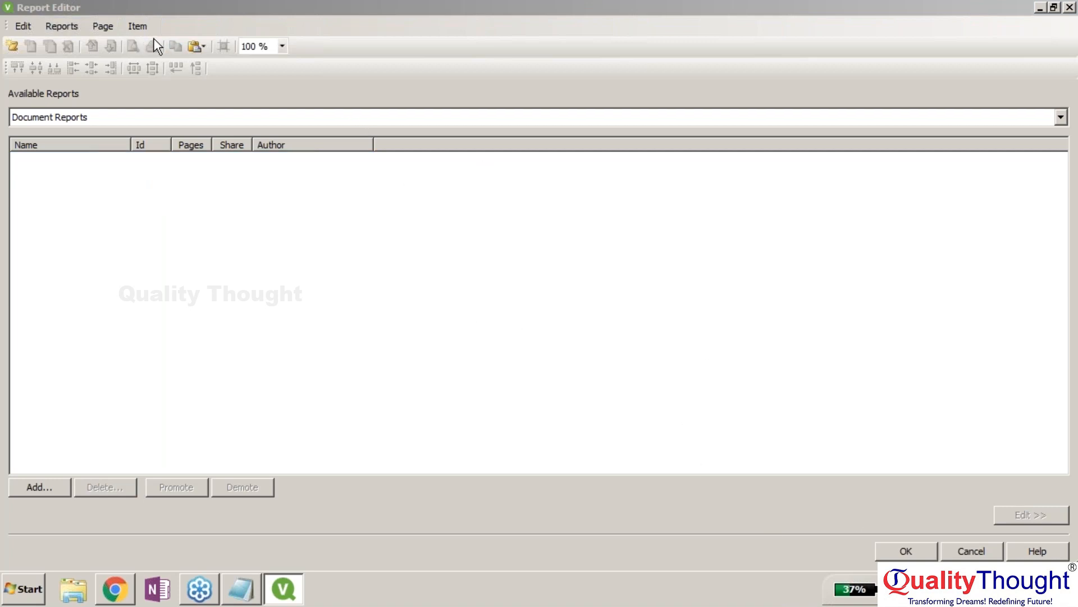
# Step: Examine the Report Editor's page and item commands, and cancel the editor
pyautogui.click(138, 26)
pyautogui.click(141, 29)
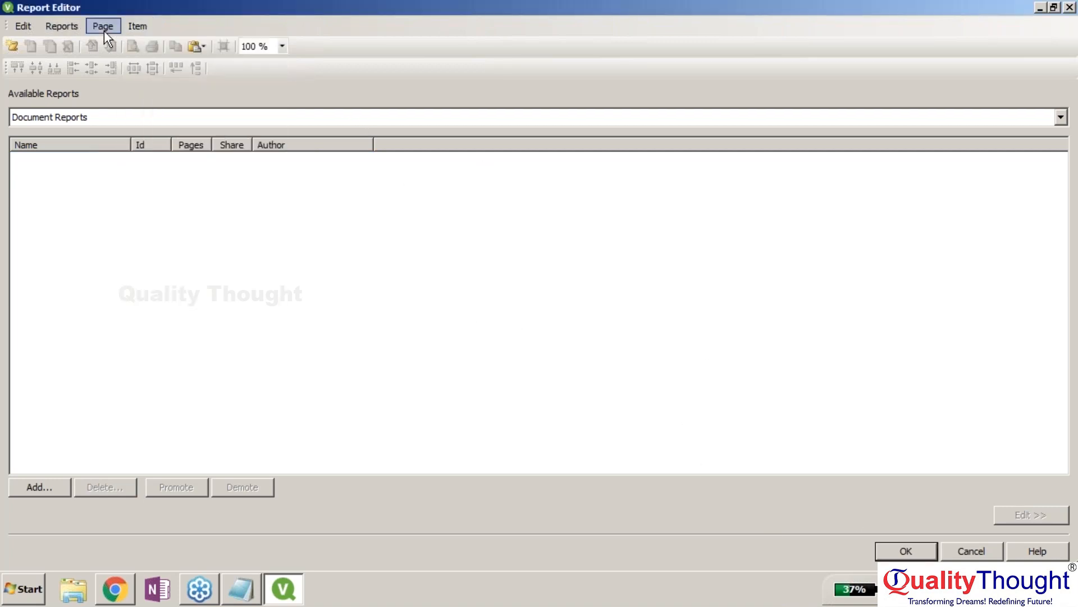
pyautogui.click(104, 30)
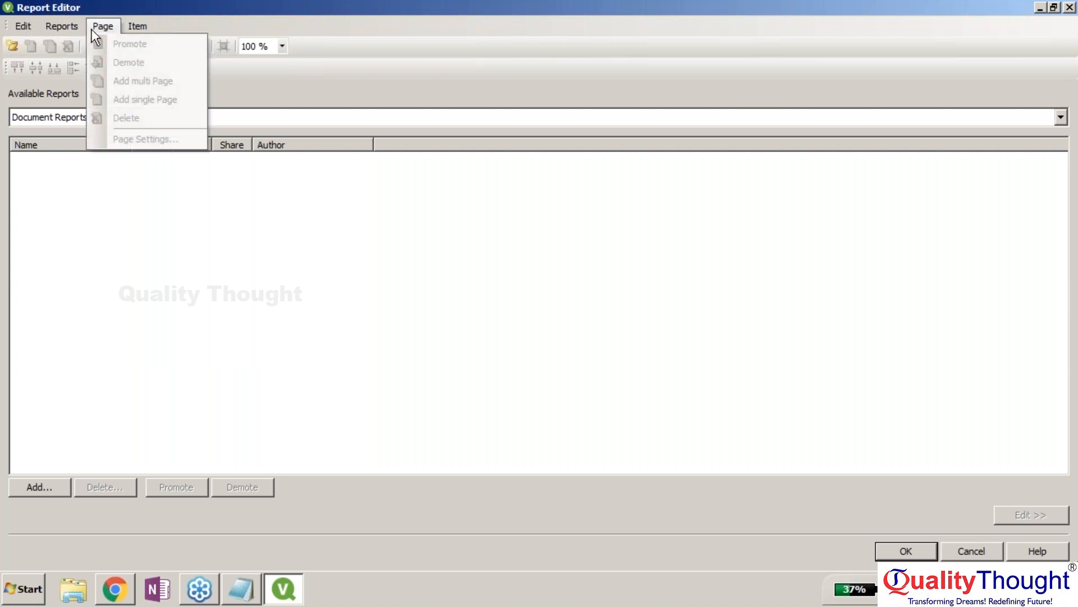
pyautogui.moveTo(83, 22)
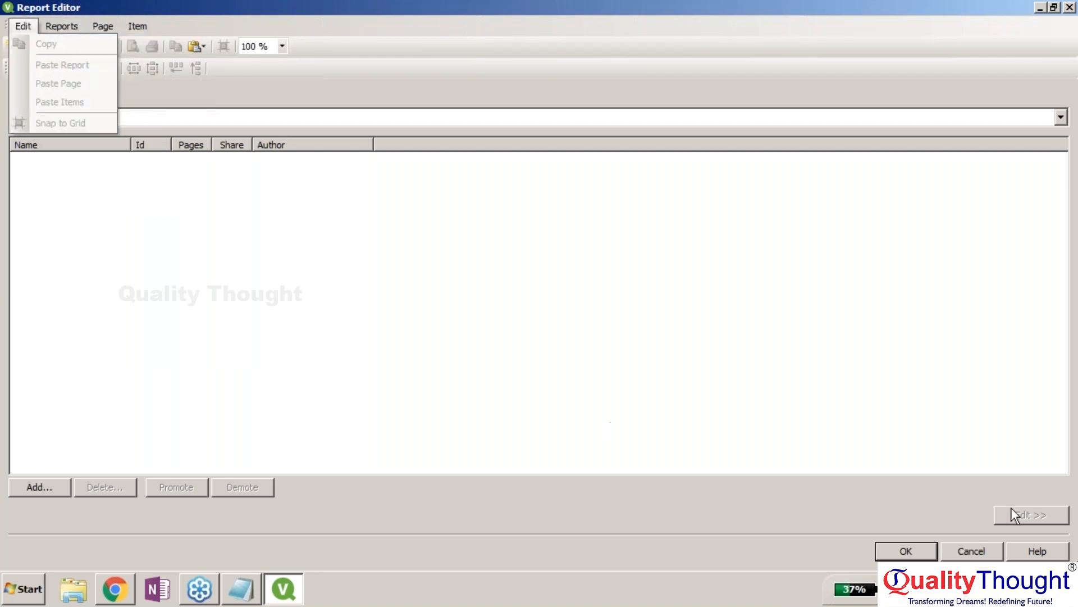
pyautogui.click(971, 549)
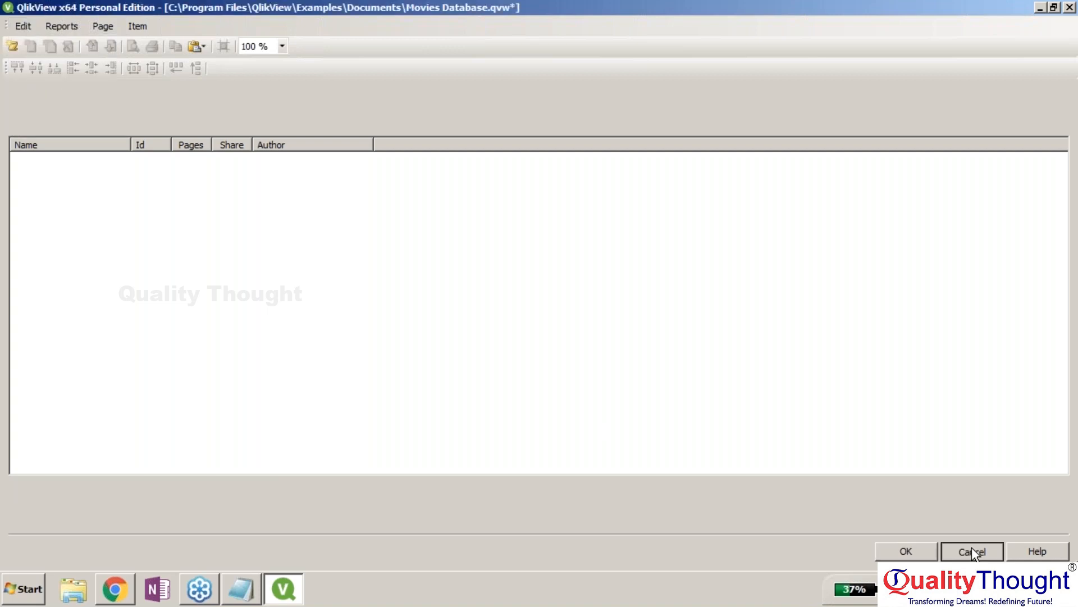
# Step: Go through the Time Chart Wizard with a bar chart as far as the dimension definition, and cancel it
pyautogui.click(342, 29)
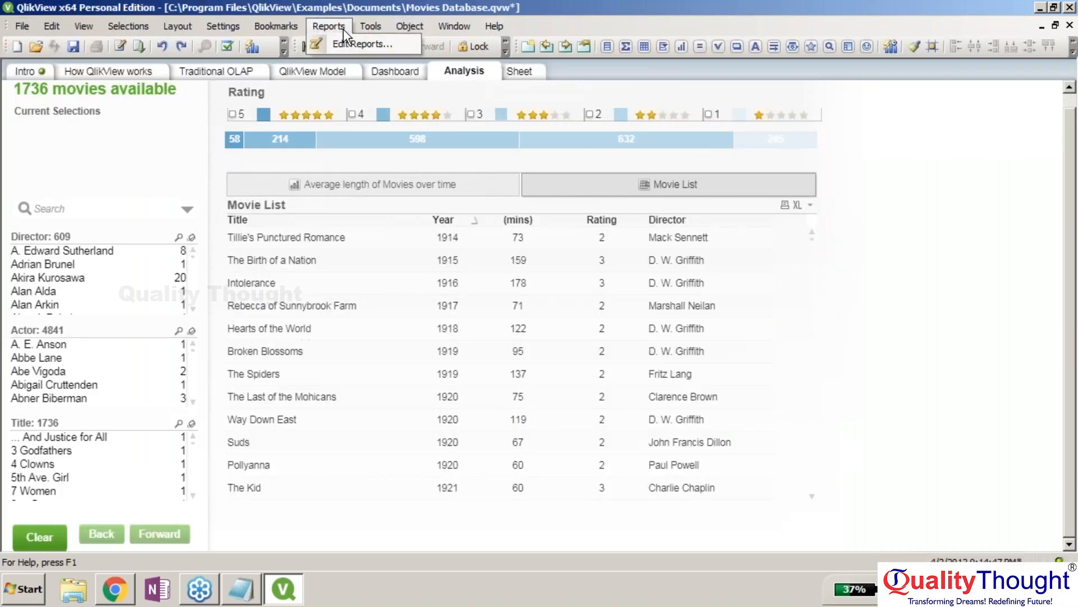
pyautogui.moveTo(371, 28)
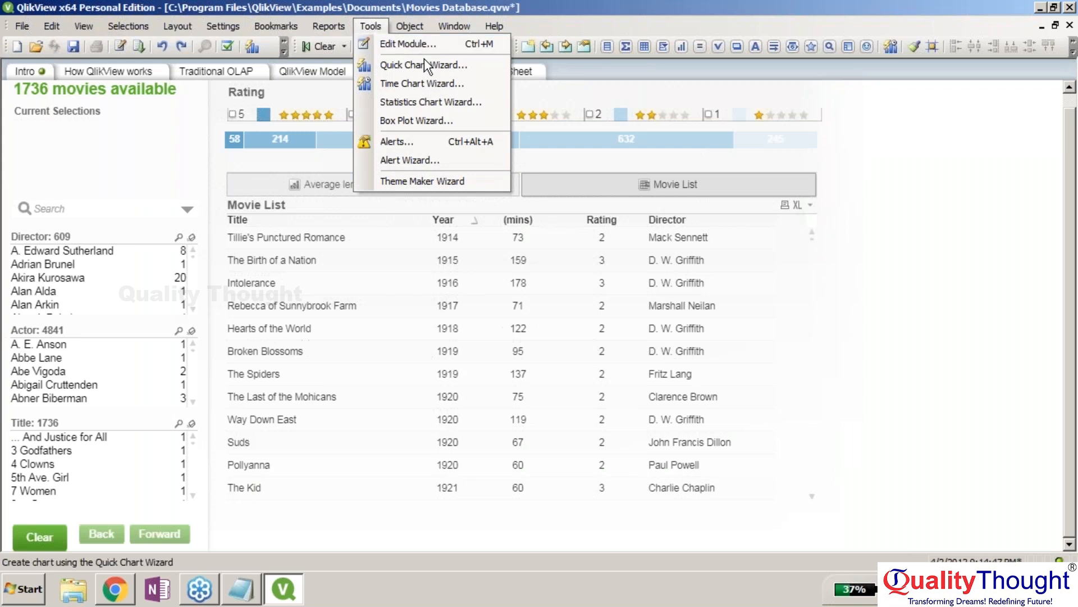
pyautogui.click(446, 83)
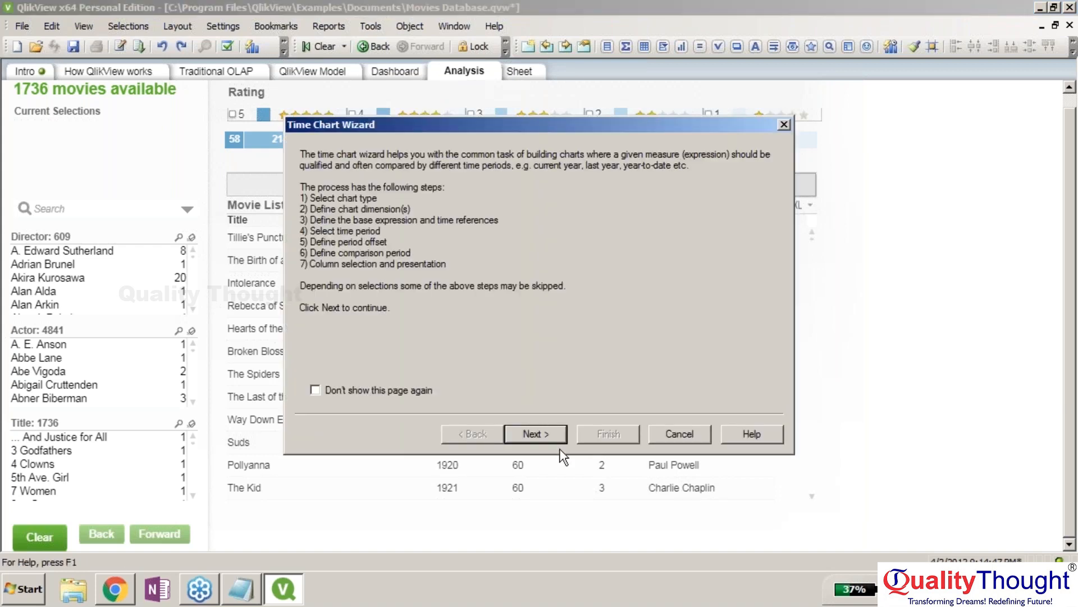
pyautogui.click(541, 436)
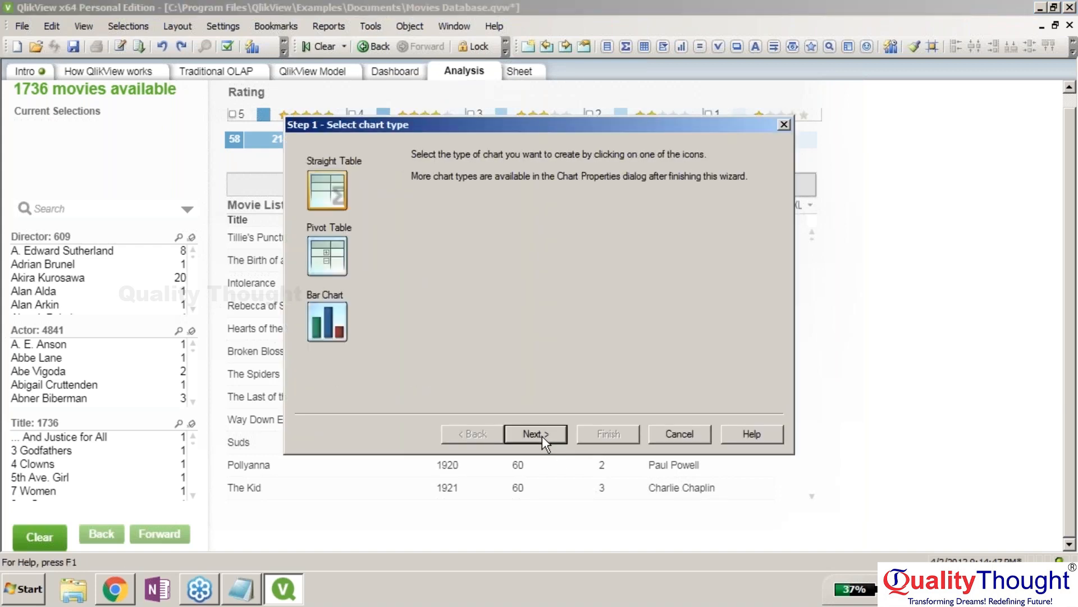
pyautogui.click(334, 320)
pyautogui.click(544, 441)
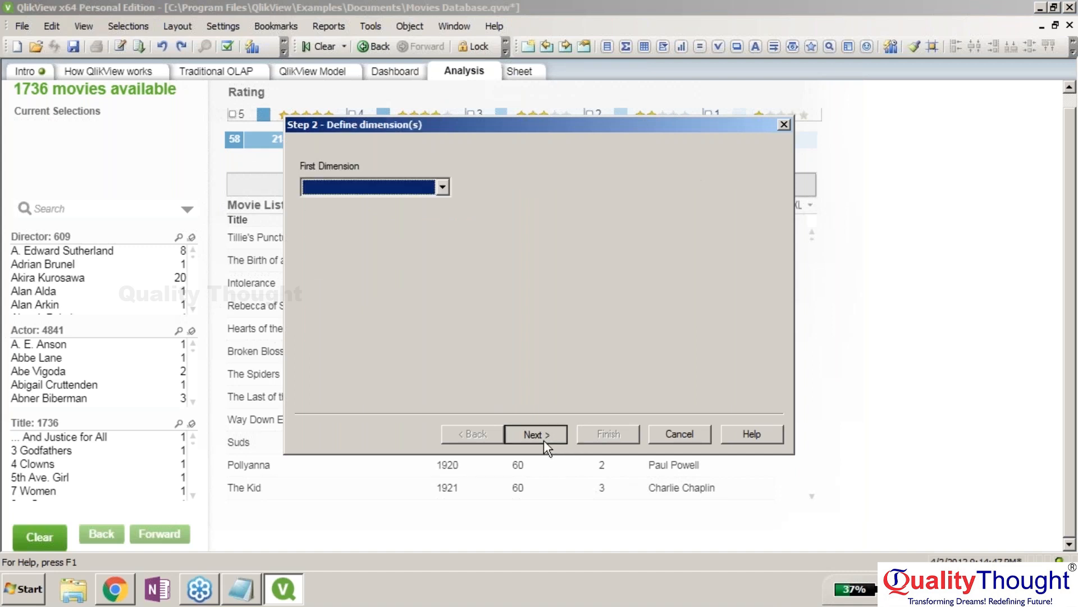
pyautogui.click(407, 191)
pyautogui.click(405, 190)
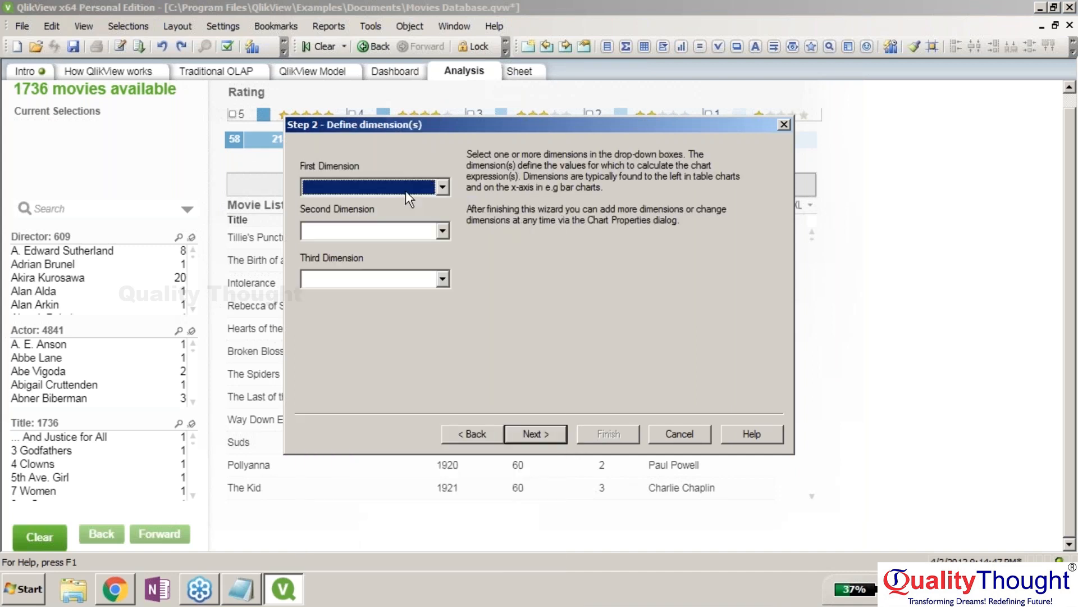
pyautogui.click(675, 440)
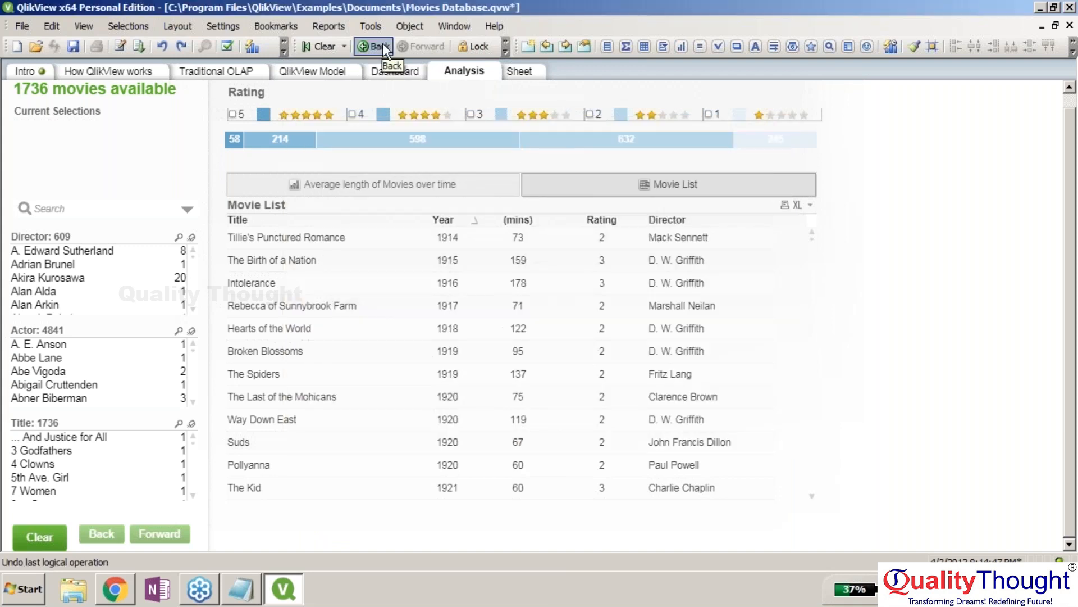
# Step: View the Quick Chart Wizard's chart types, trying the line and pie charts, and cancel the wizard
pyautogui.click(369, 24)
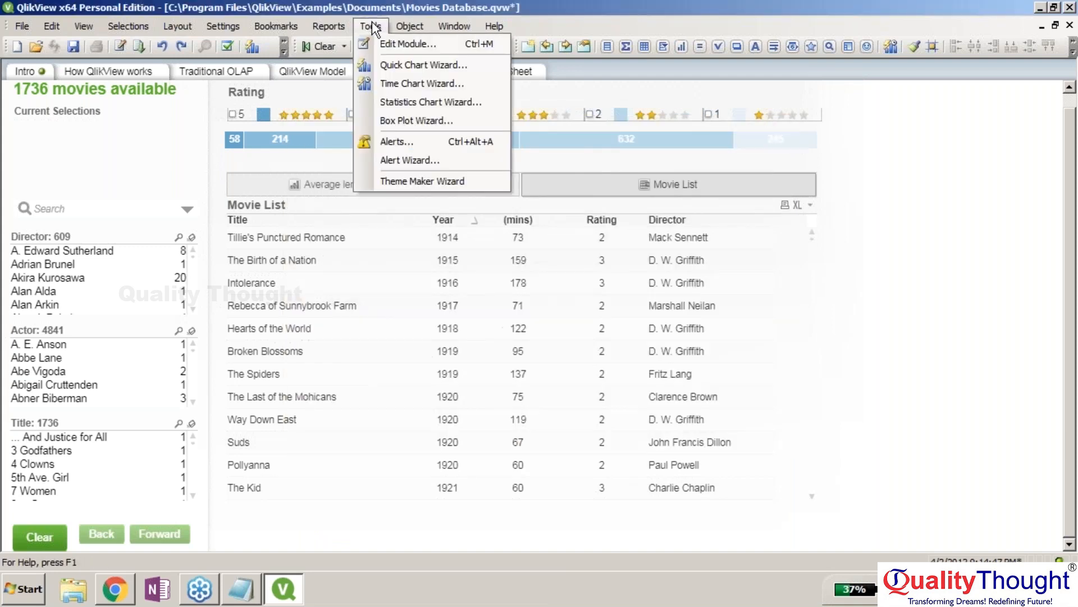
pyautogui.click(400, 62)
pyautogui.click(556, 455)
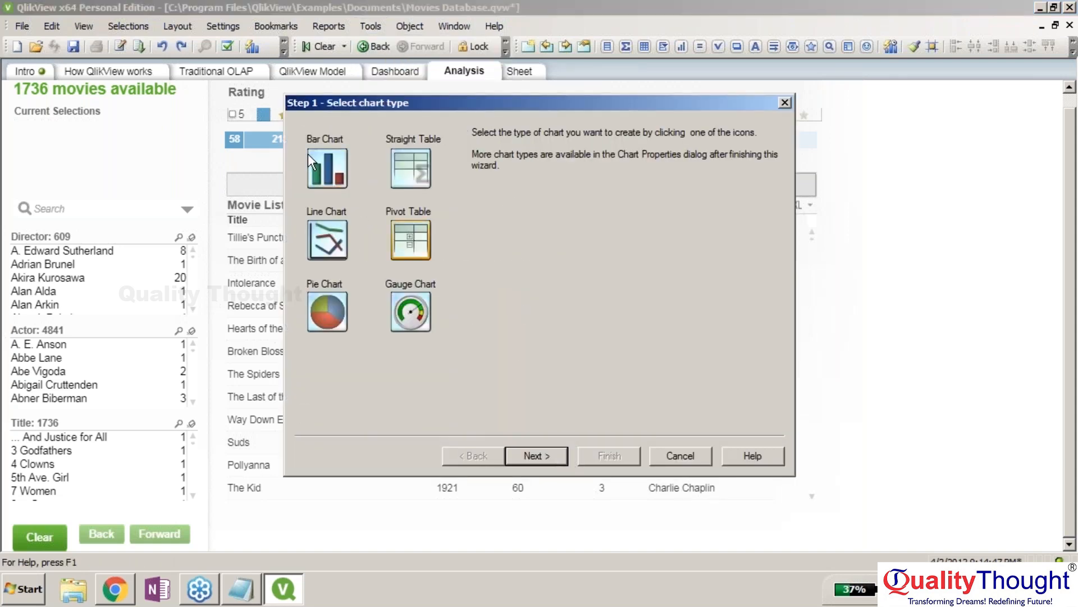
pyautogui.click(324, 233)
pyautogui.click(320, 314)
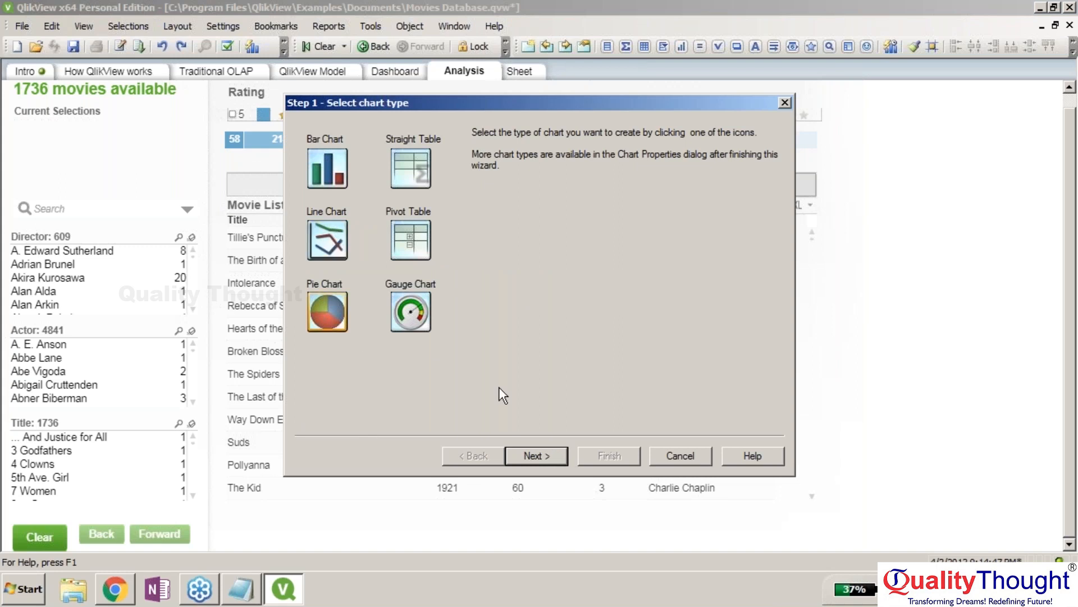
pyautogui.click(709, 460)
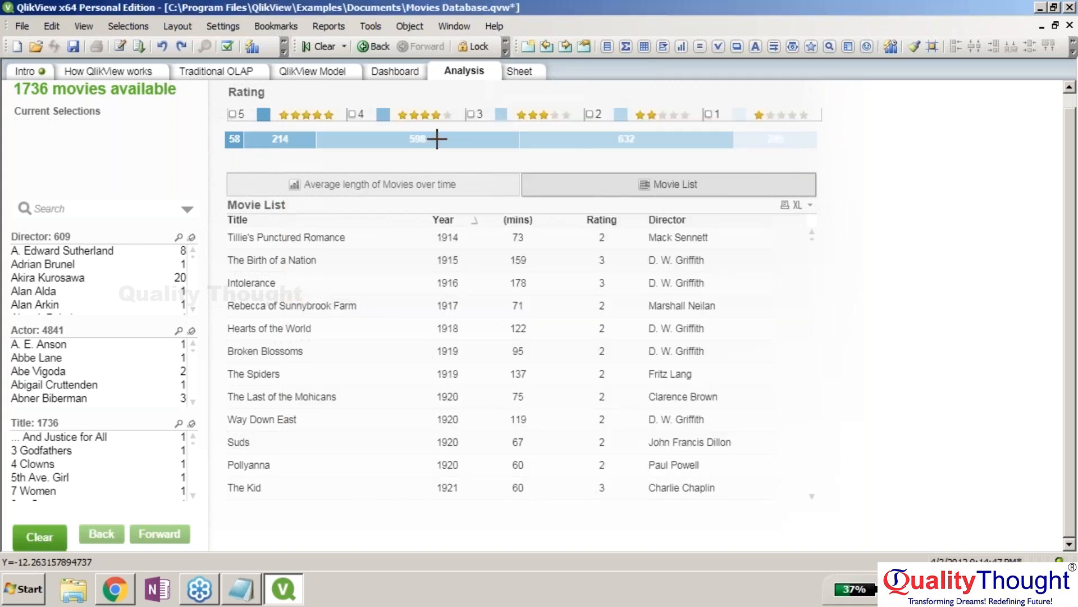
# Step: Start the Statistics Chart Wizard and proceed with the Independent Samples T Test
pyautogui.click(370, 25)
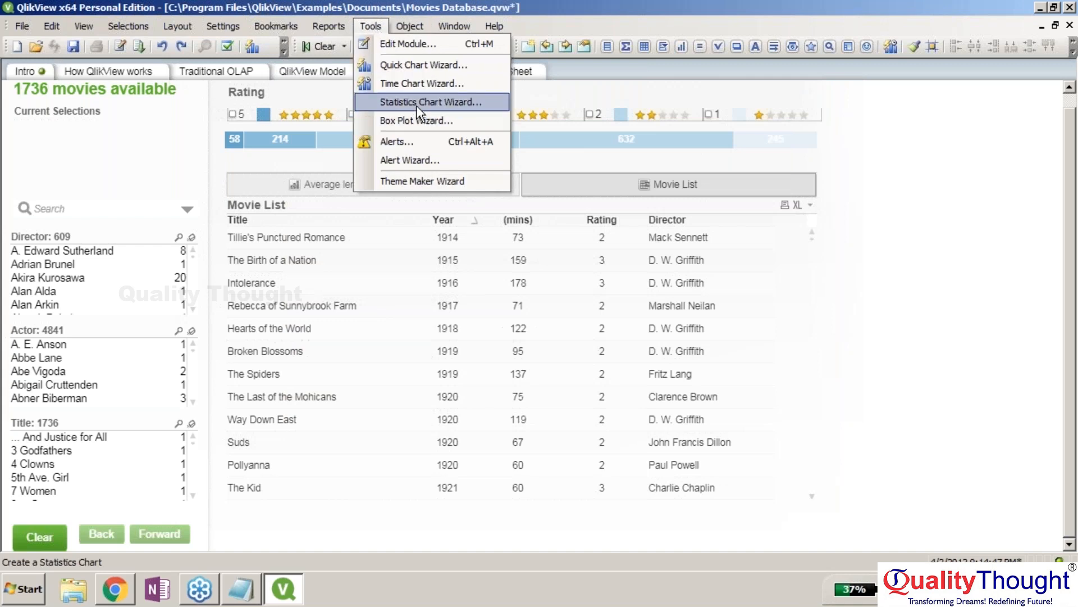
pyautogui.click(416, 106)
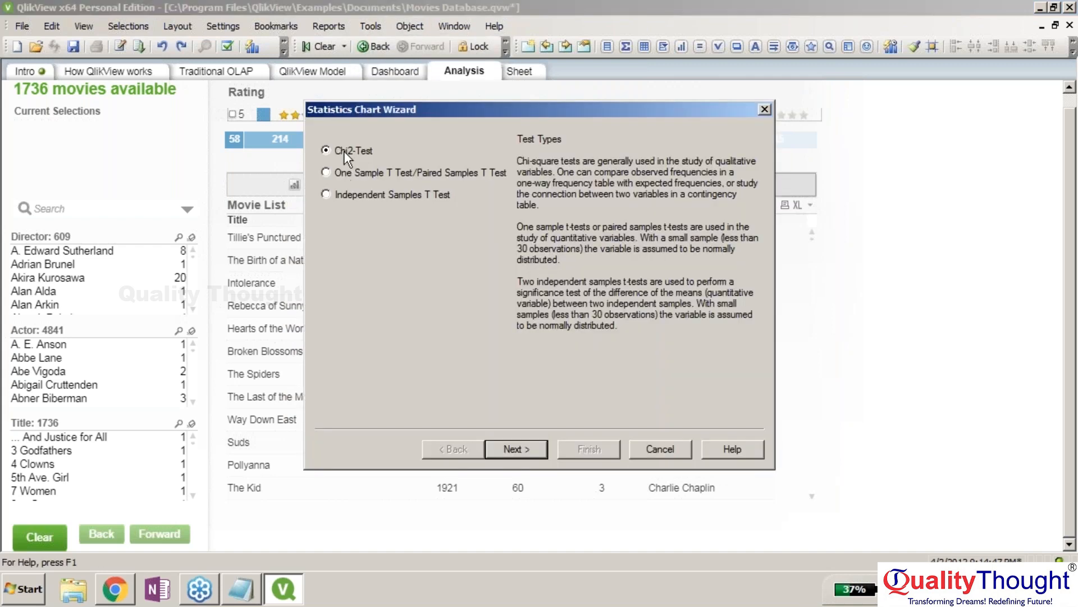
pyautogui.moveTo(438, 110); pyautogui.dragTo(215, 101)
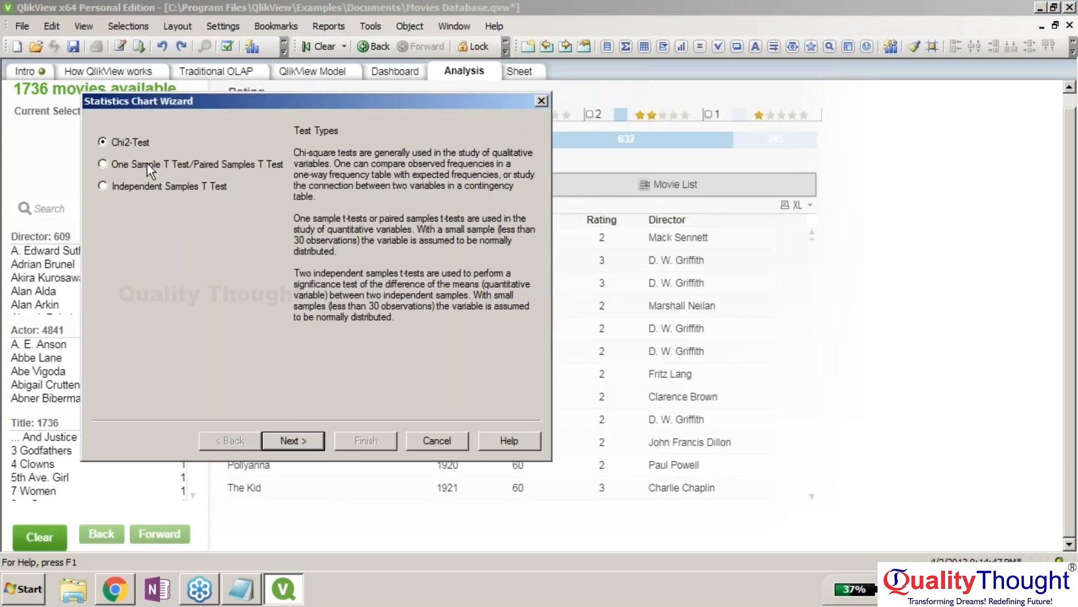
pyautogui.click(147, 162)
pyautogui.click(301, 447)
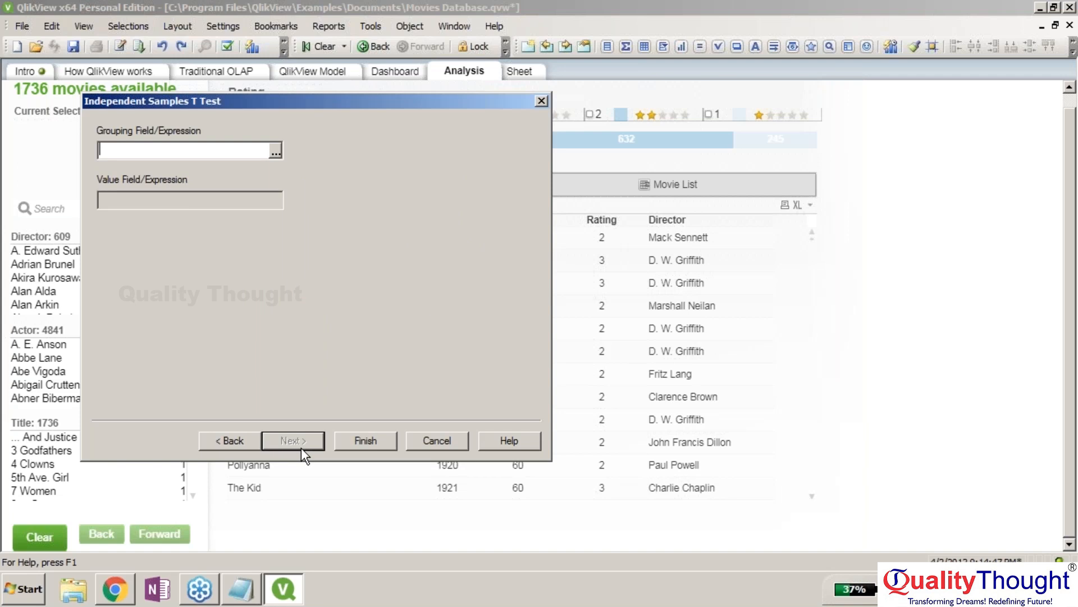
# Step: View the expression editor for the test's grouping and value fields, cancelling it both times
pyautogui.click(274, 151)
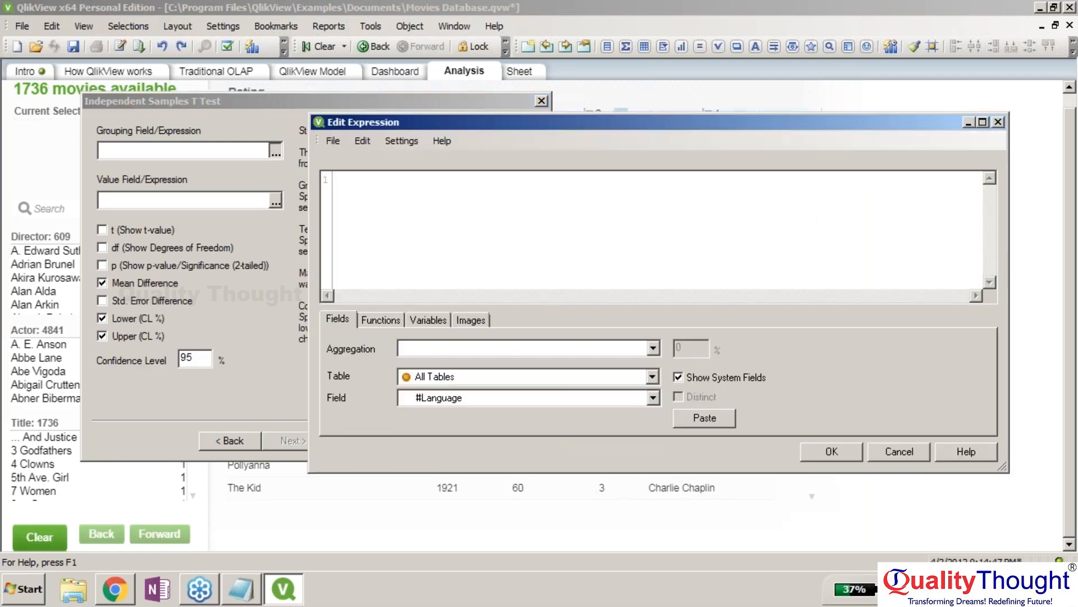
pyautogui.click(897, 450)
pyautogui.click(275, 201)
pyautogui.click(875, 450)
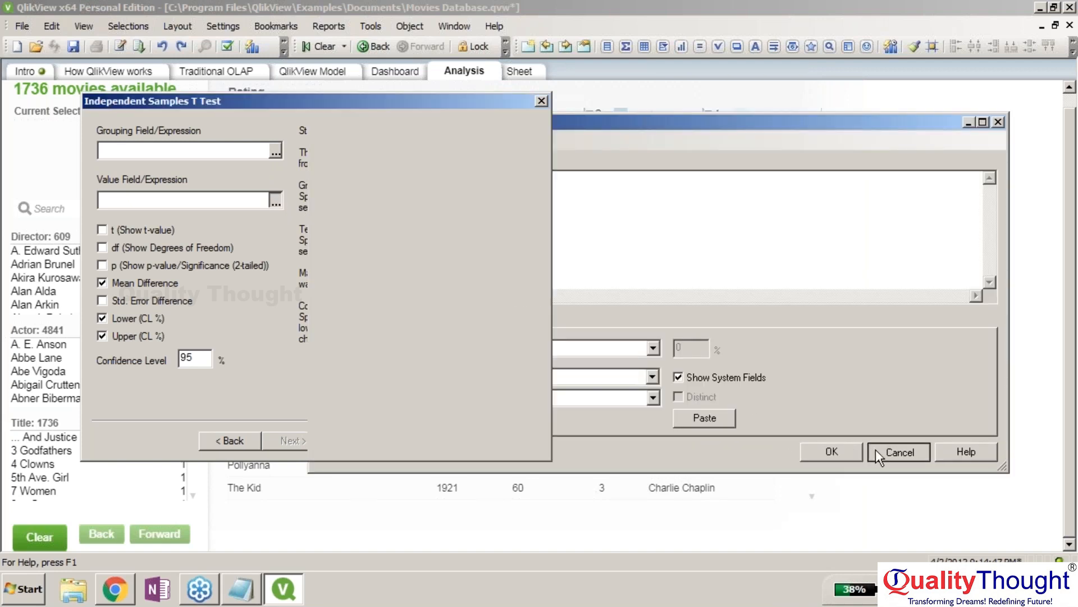
# Step: Include the t-value, degrees of freedom, p-value and standard error difference in the T test, and cancel the wizard
pyautogui.click(102, 301)
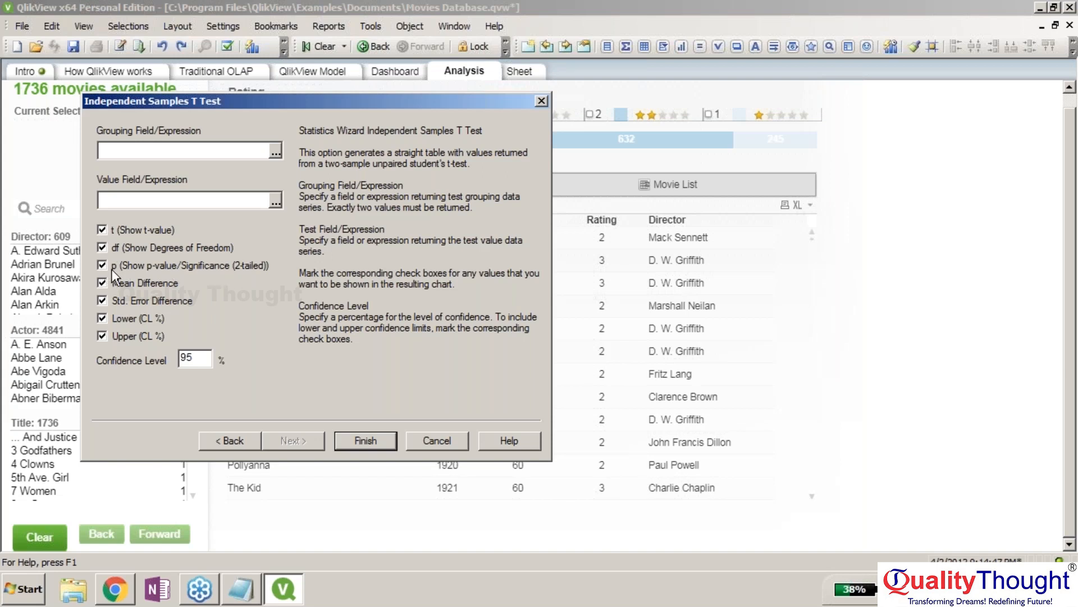
pyautogui.doubleClick(186, 358)
pyautogui.click(209, 361)
pyautogui.click(426, 442)
# Step: Start the Box Plot Wizard and set the aggregator to Rating in the data definition step
pyautogui.click(366, 27)
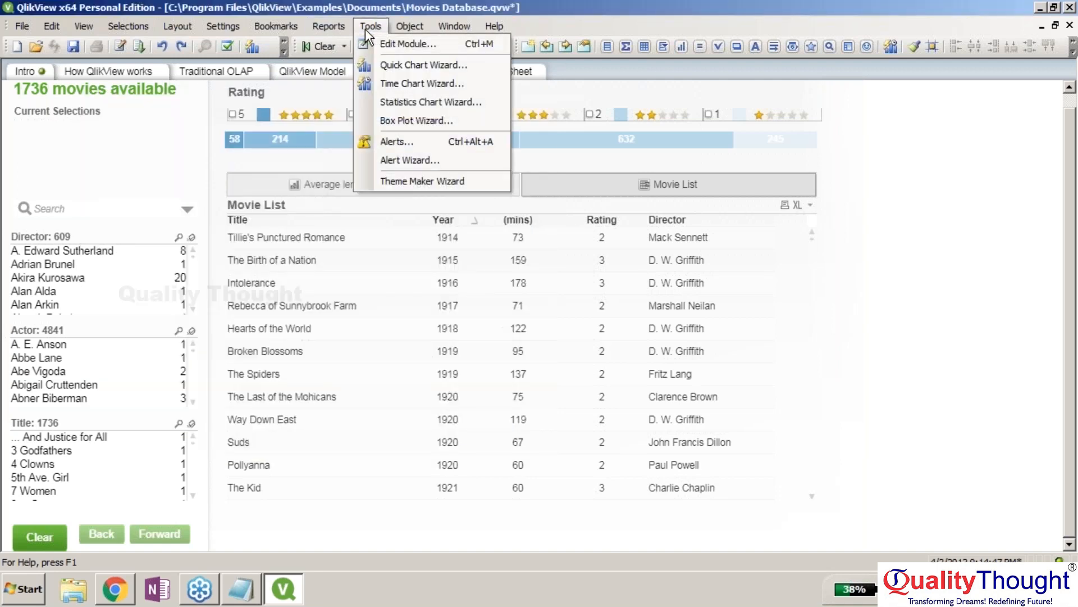
pyautogui.click(455, 118)
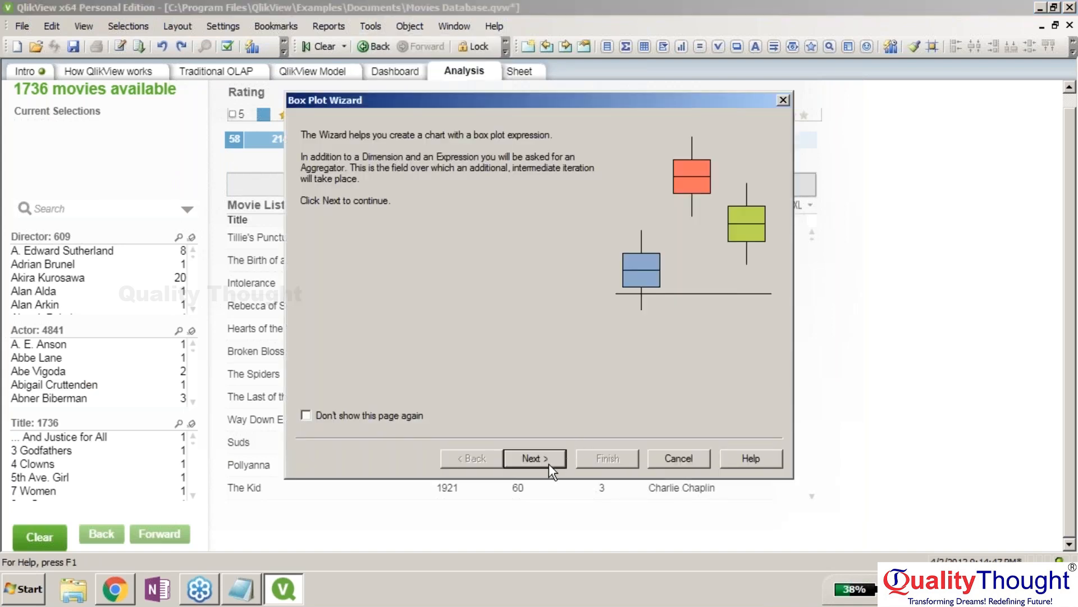
pyautogui.click(548, 461)
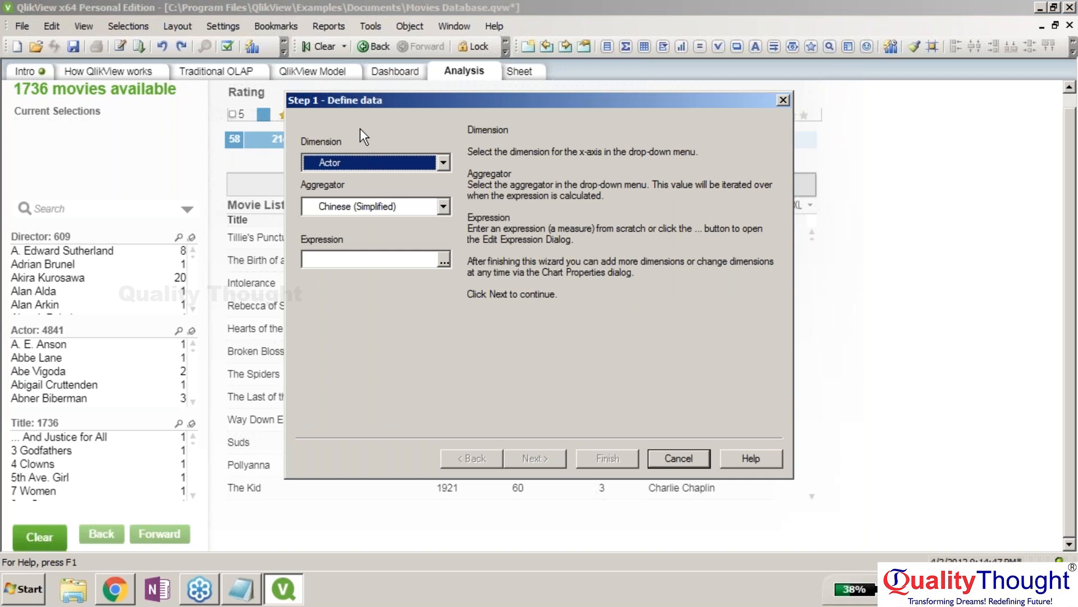
pyautogui.click(430, 207)
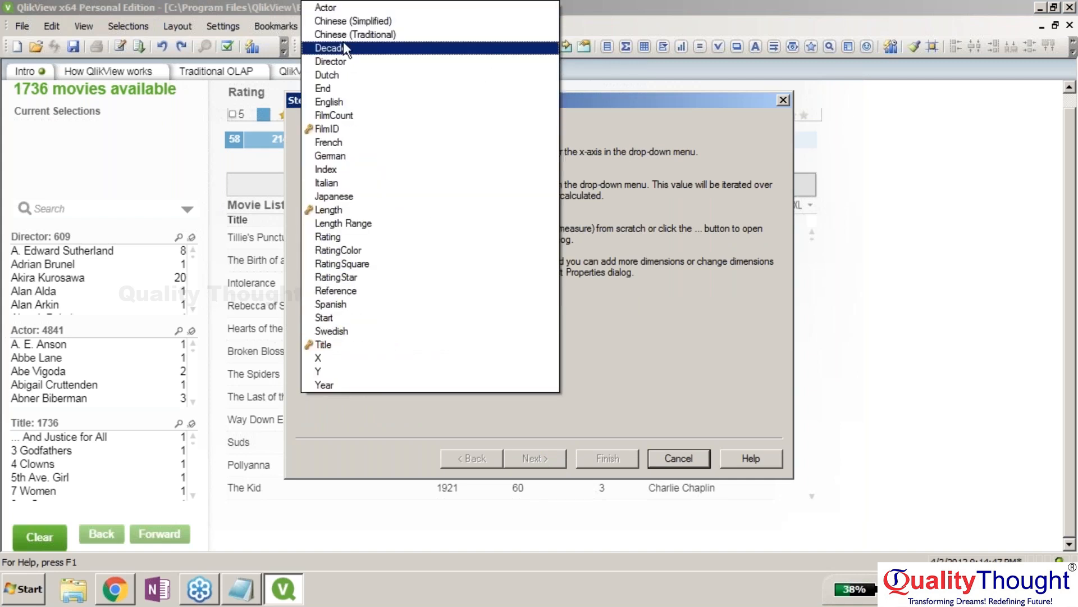
pyautogui.click(372, 238)
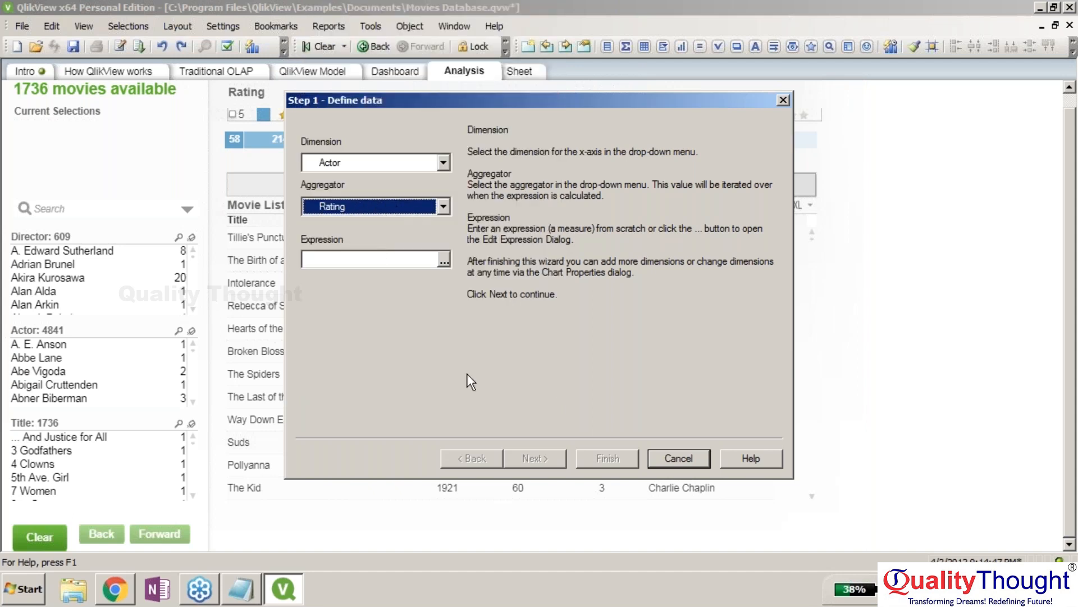
# Step: View the expression editor for the box plot, cancel it, and cancel the wizard
pyautogui.click(443, 262)
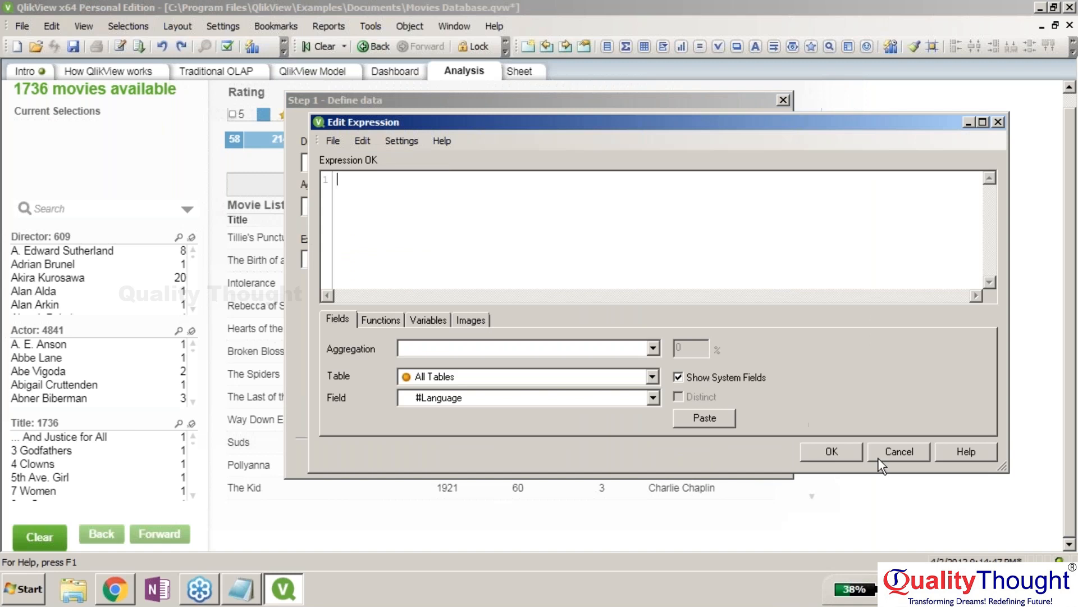
pyautogui.click(875, 446)
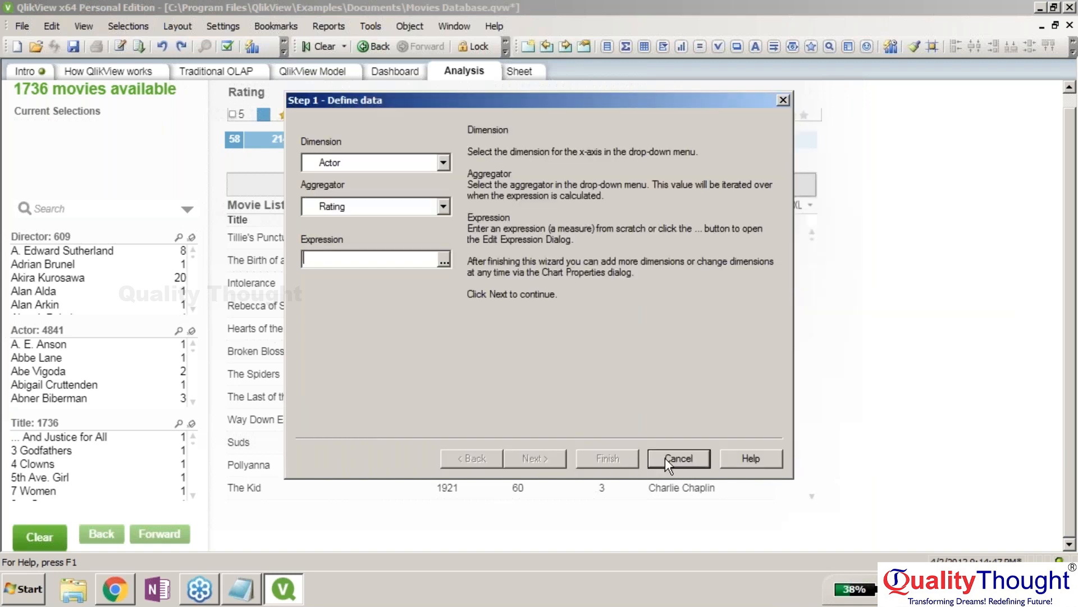
pyautogui.click(665, 457)
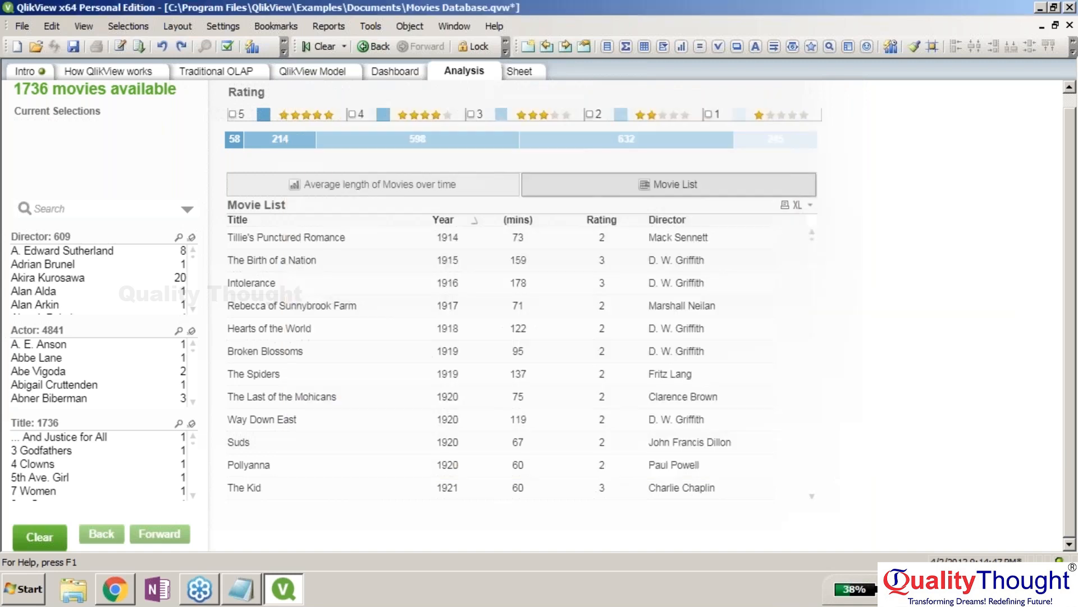
# Step: Open the Alerts dialog, add a new alert to view its settings, and cancel the dialog
pyautogui.click(373, 25)
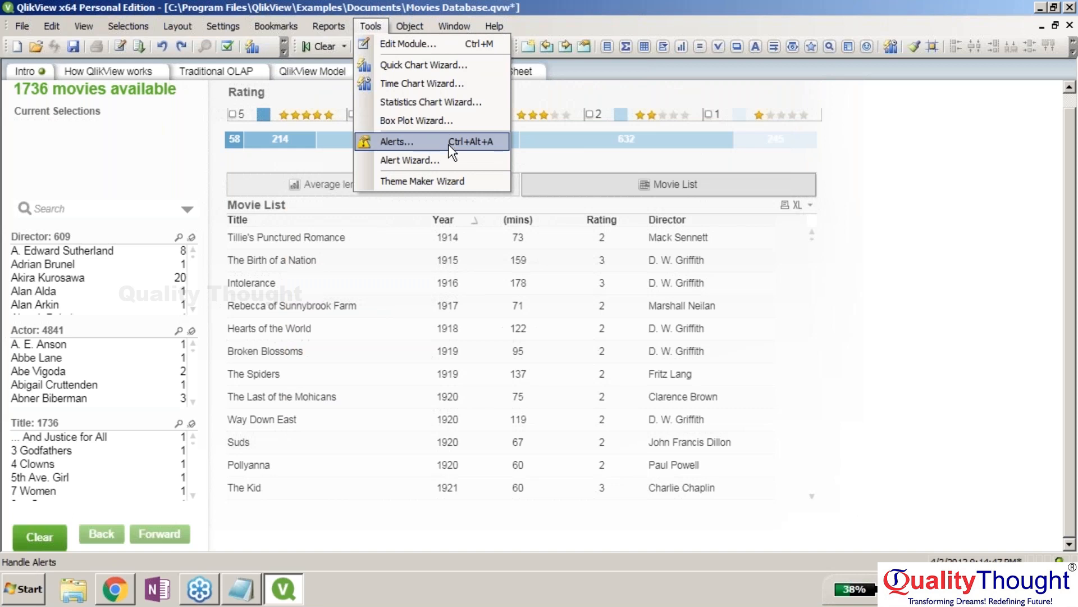
pyautogui.press('Escape')
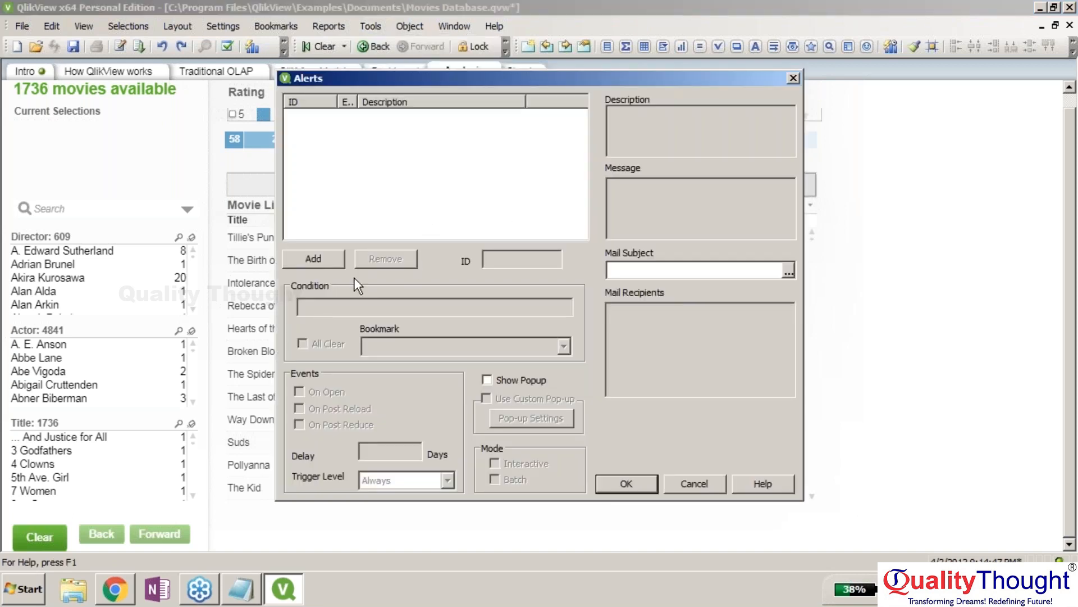
pyautogui.click(315, 259)
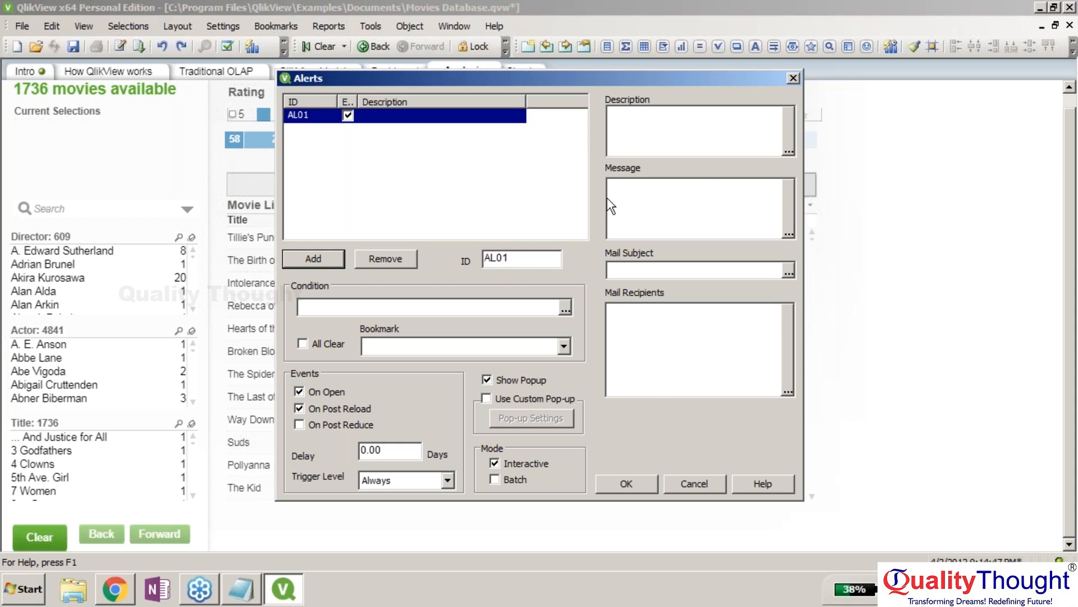
pyautogui.click(671, 483)
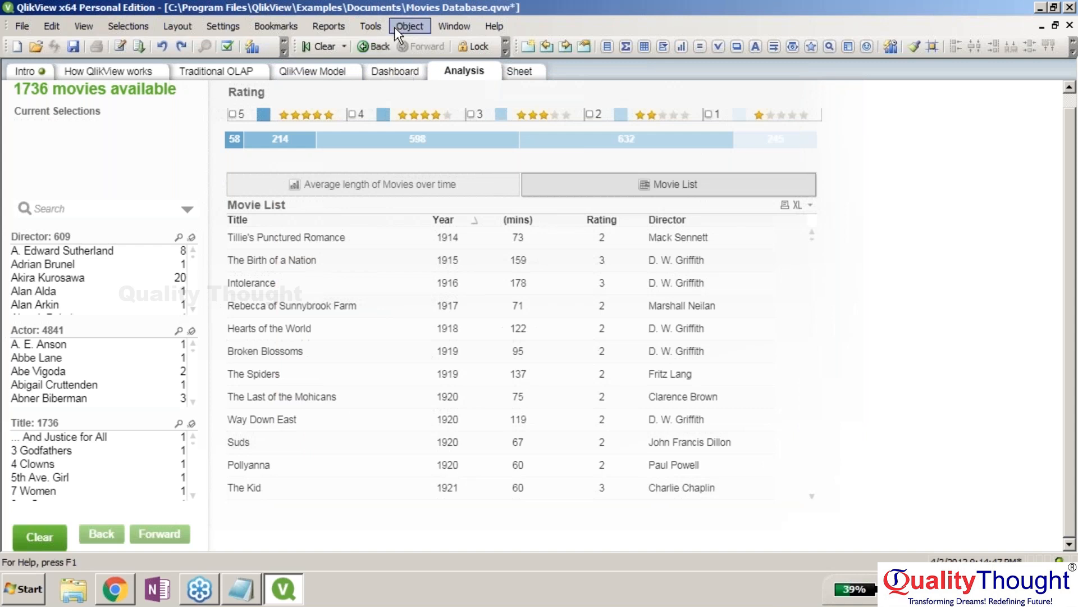
# Step: Start the Alert Wizard, view its introduction to what an alert is, and cancel the wizard
pyautogui.click(399, 27)
pyautogui.moveTo(377, 31)
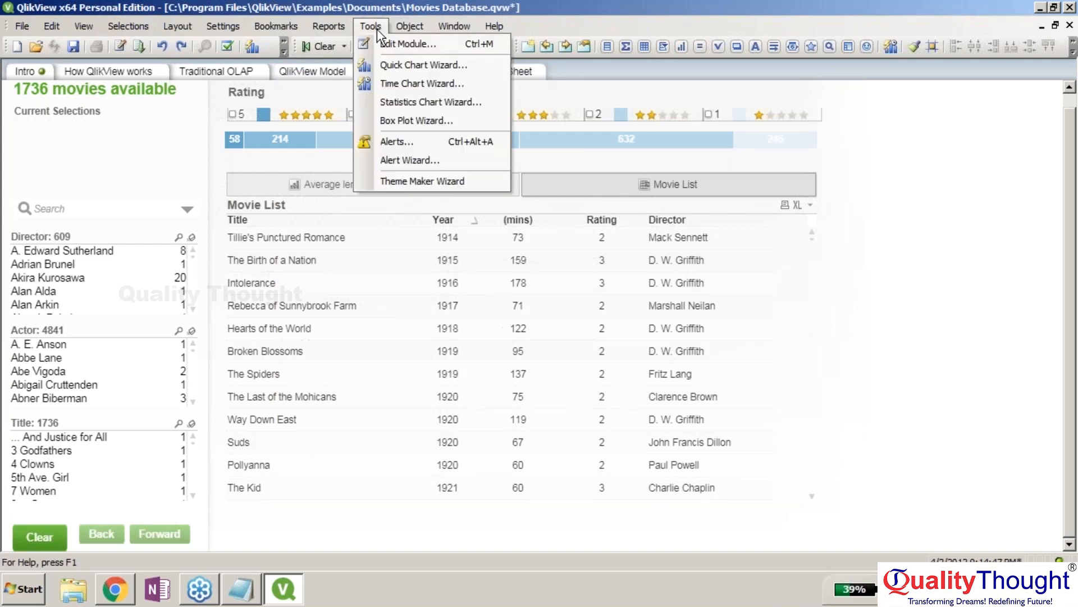
pyautogui.click(420, 164)
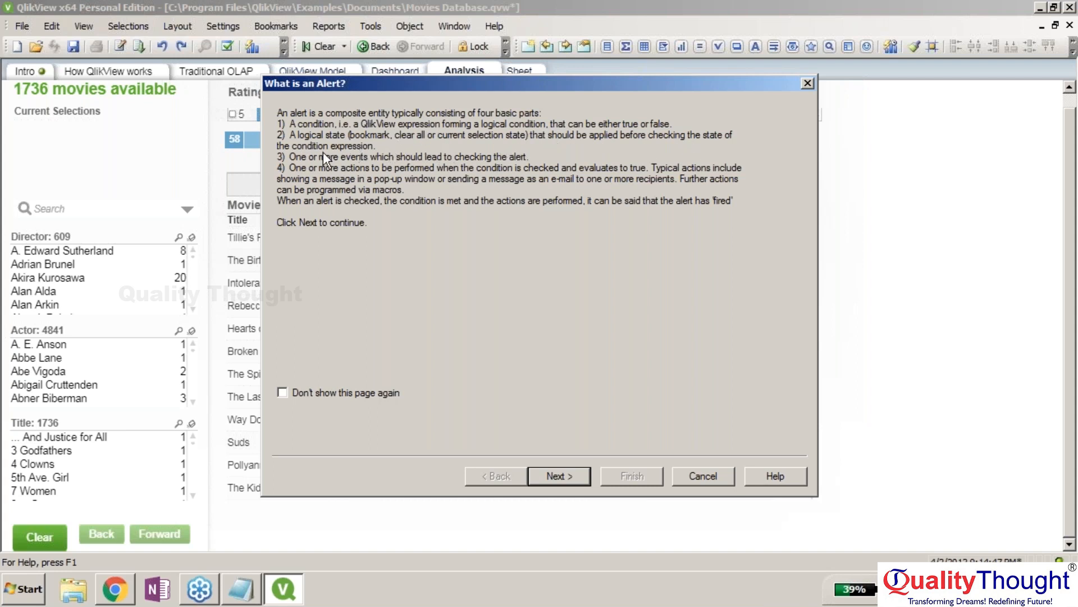
pyautogui.click(573, 475)
pyautogui.click(699, 475)
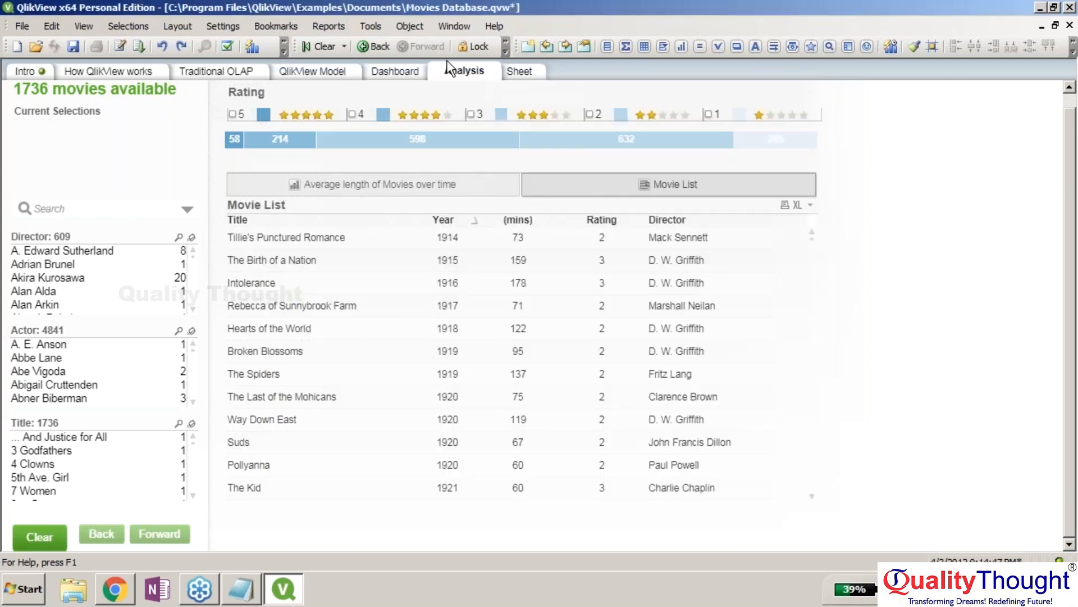
# Step: Start the Theme Maker Wizard and browse for a new theme's template file, cancelling the file selection
pyautogui.click(416, 26)
pyautogui.moveTo(372, 27)
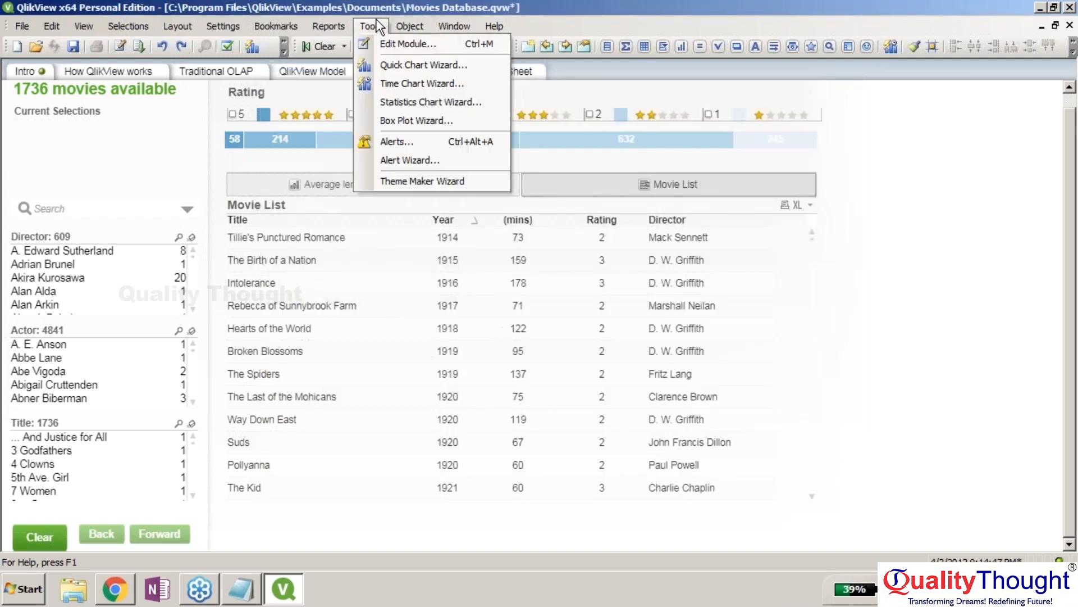
pyautogui.click(438, 182)
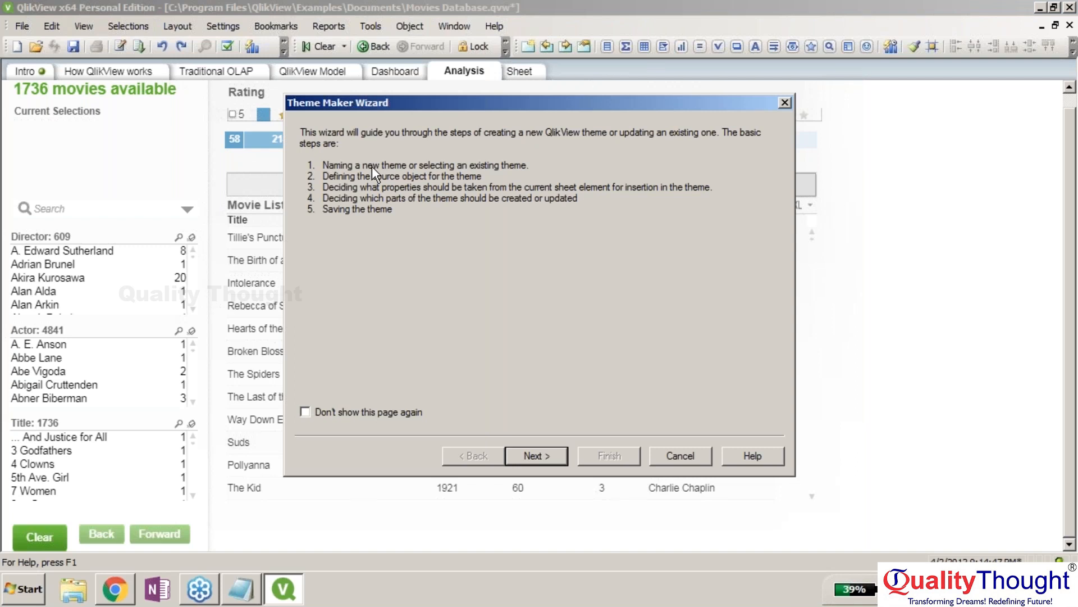
pyautogui.click(548, 455)
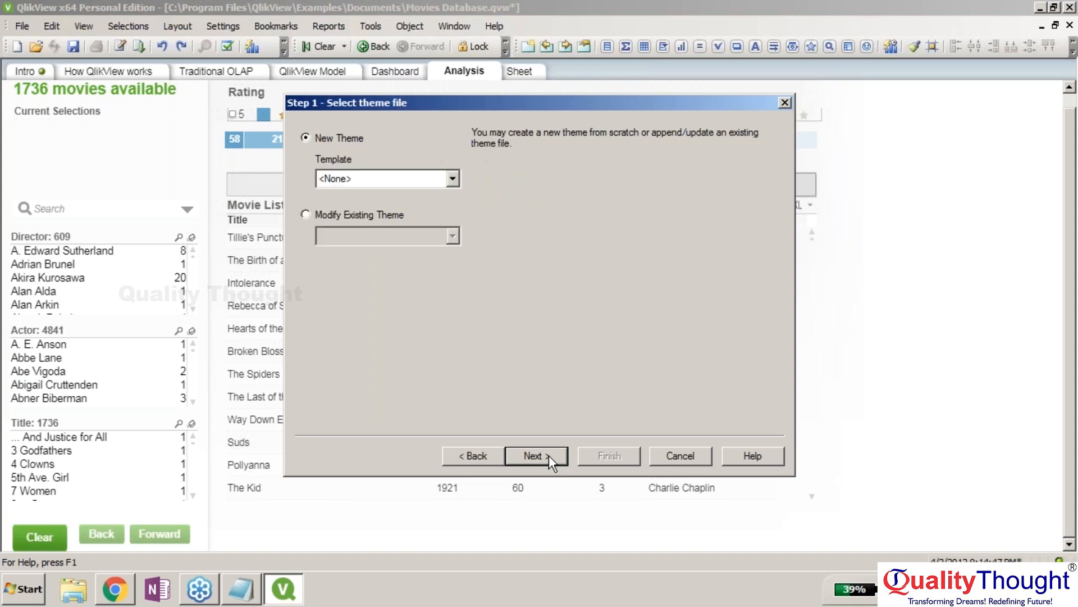
pyautogui.click(436, 183)
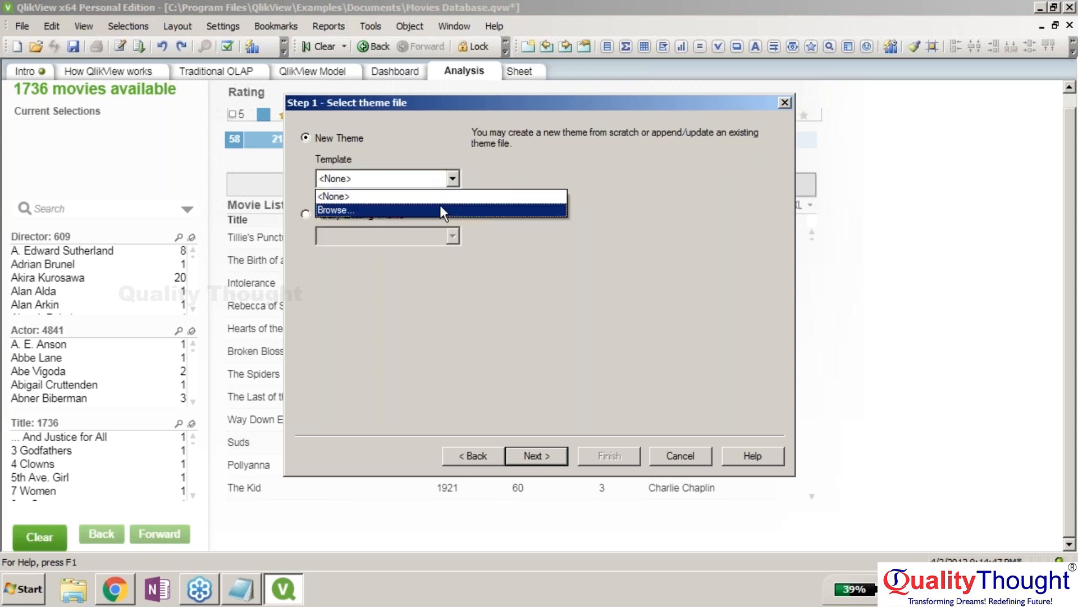
pyautogui.click(440, 207)
pyautogui.click(719, 440)
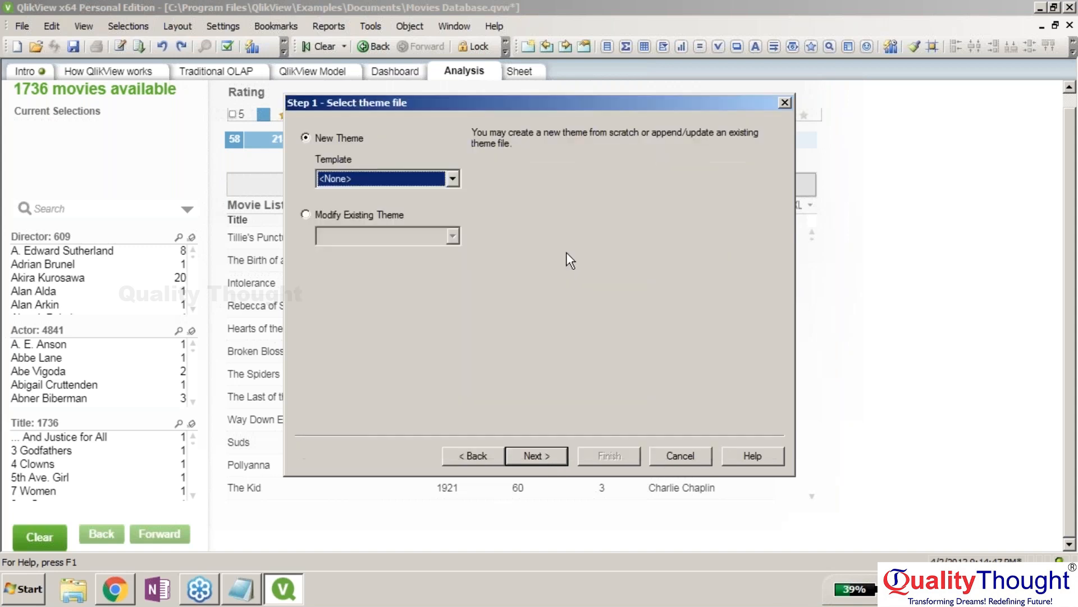
# Step: Choose to modify an existing theme, browse for its file and cancel the selection, and cancel the wizard
pyautogui.click(359, 213)
pyautogui.click(452, 235)
pyautogui.click(458, 251)
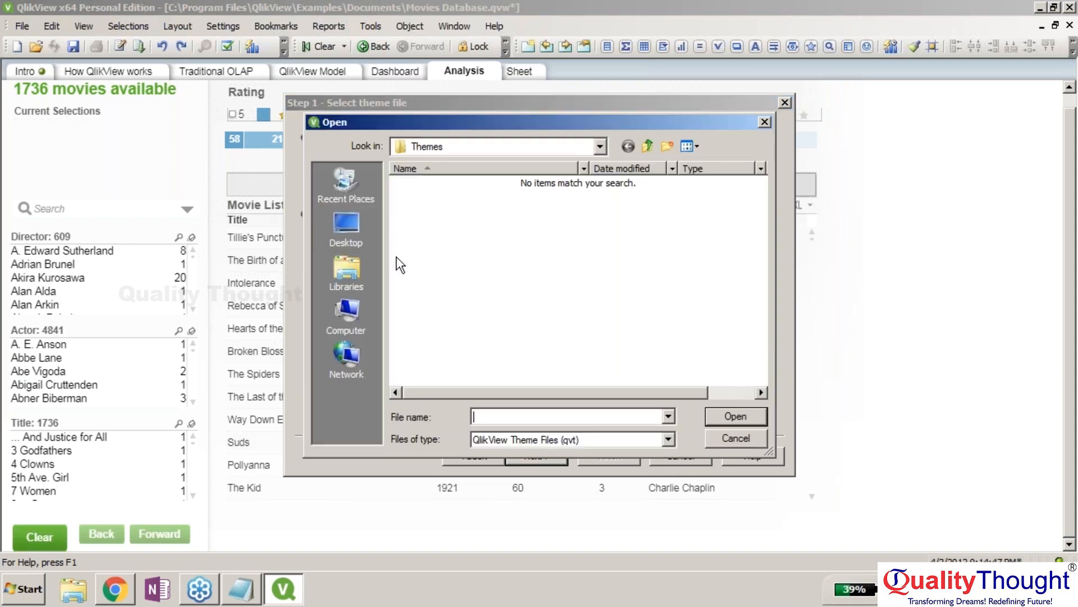
pyautogui.click(741, 438)
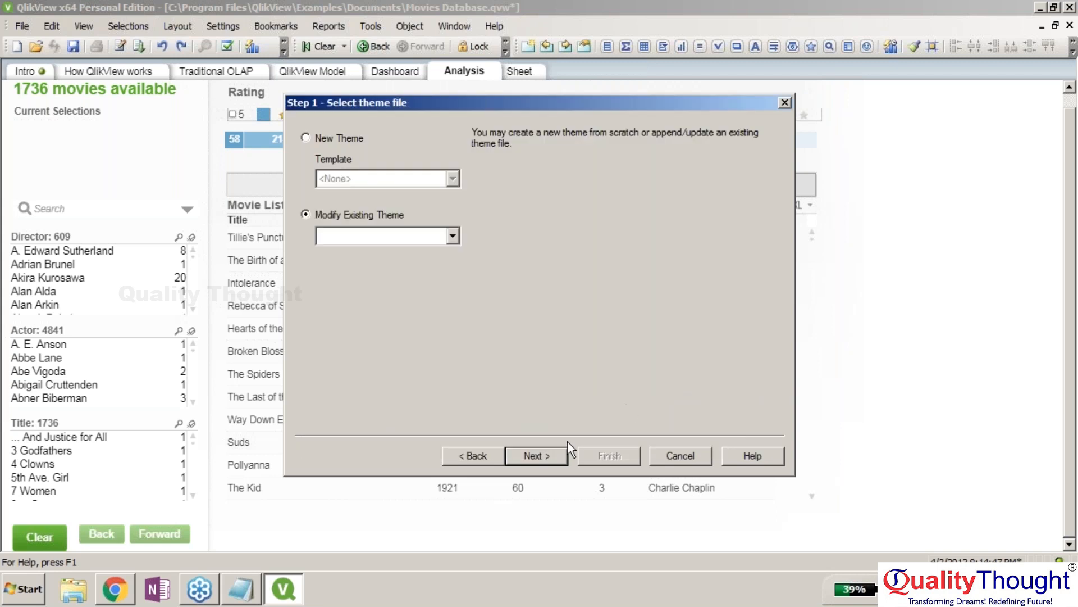
pyautogui.click(690, 455)
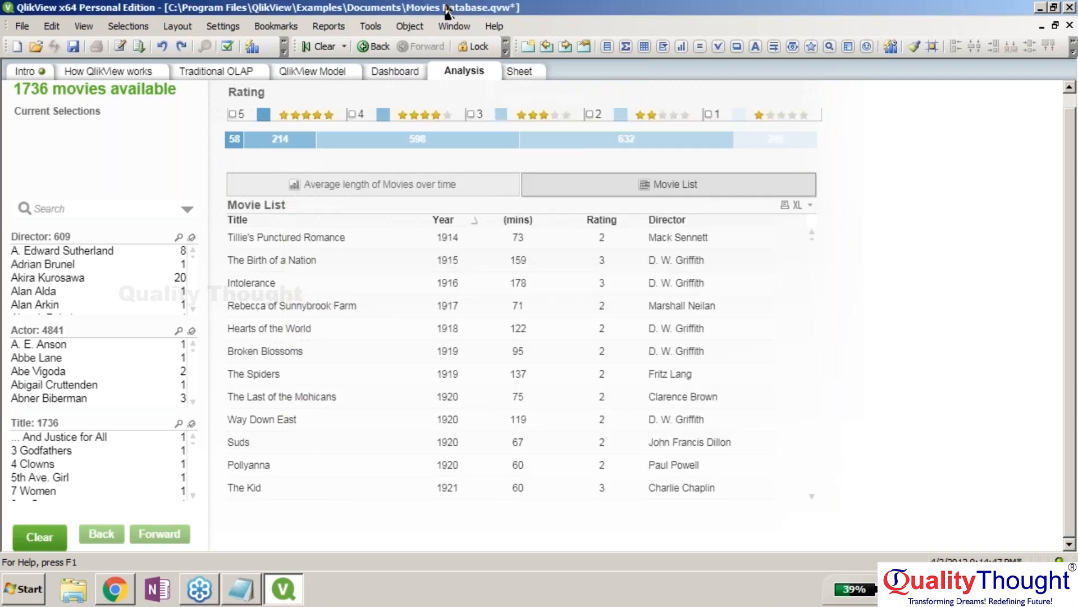
# Step: Open the Movie List container's properties, try removing both displayed objects from the container, and cancel the changes
pyautogui.click(370, 25)
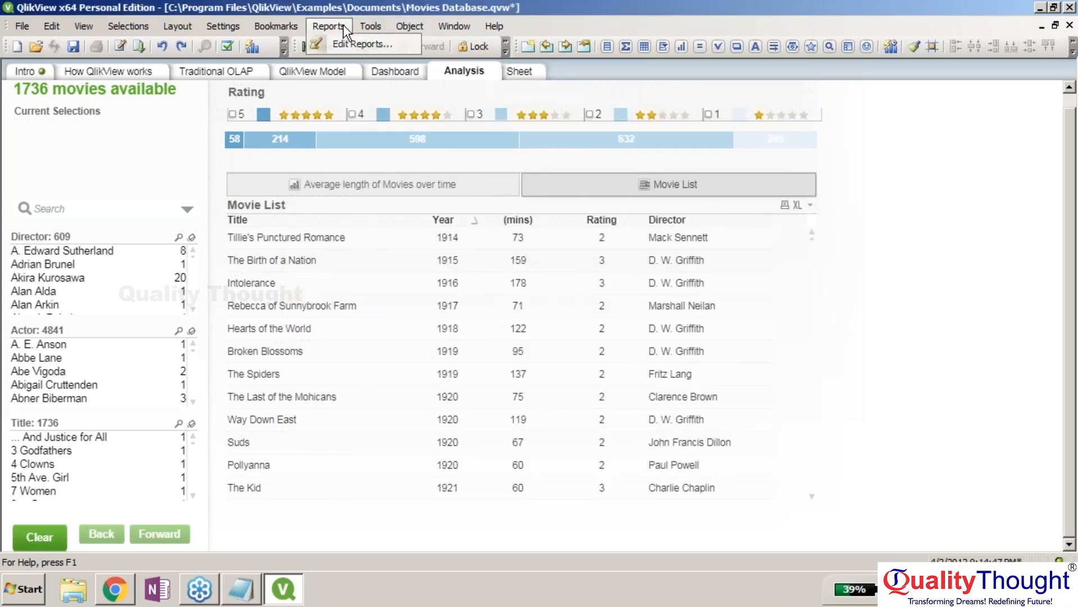
pyautogui.click(369, 24)
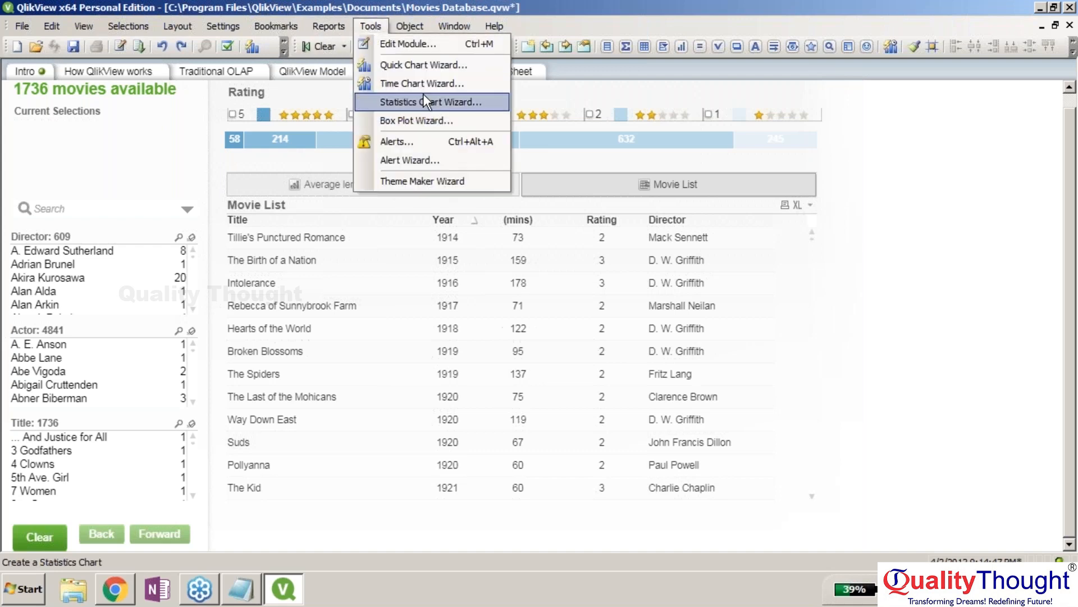
pyautogui.click(409, 27)
pyautogui.click(407, 31)
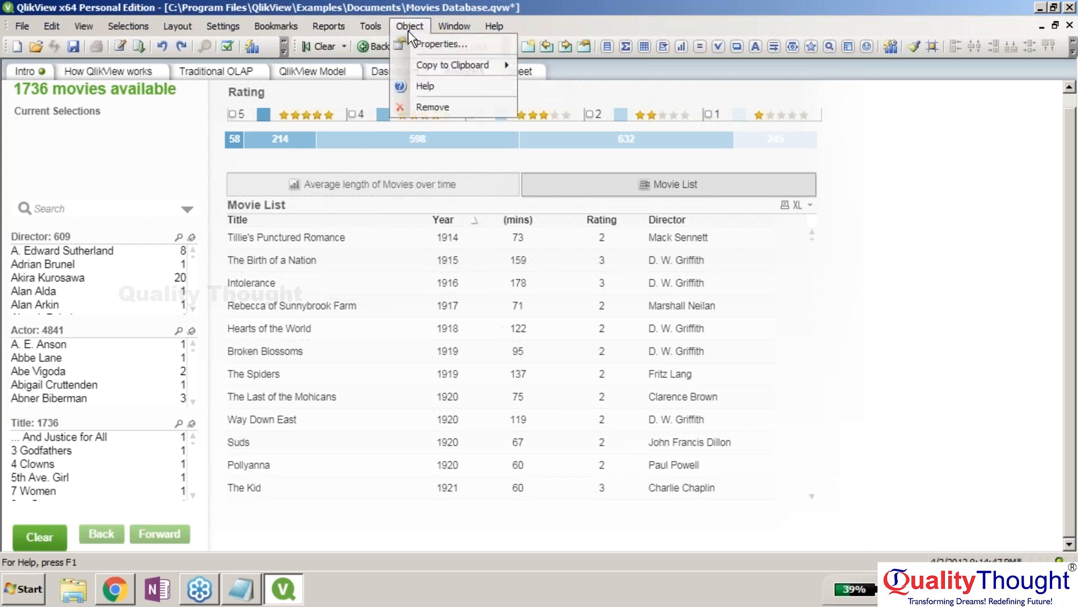
pyautogui.click(447, 46)
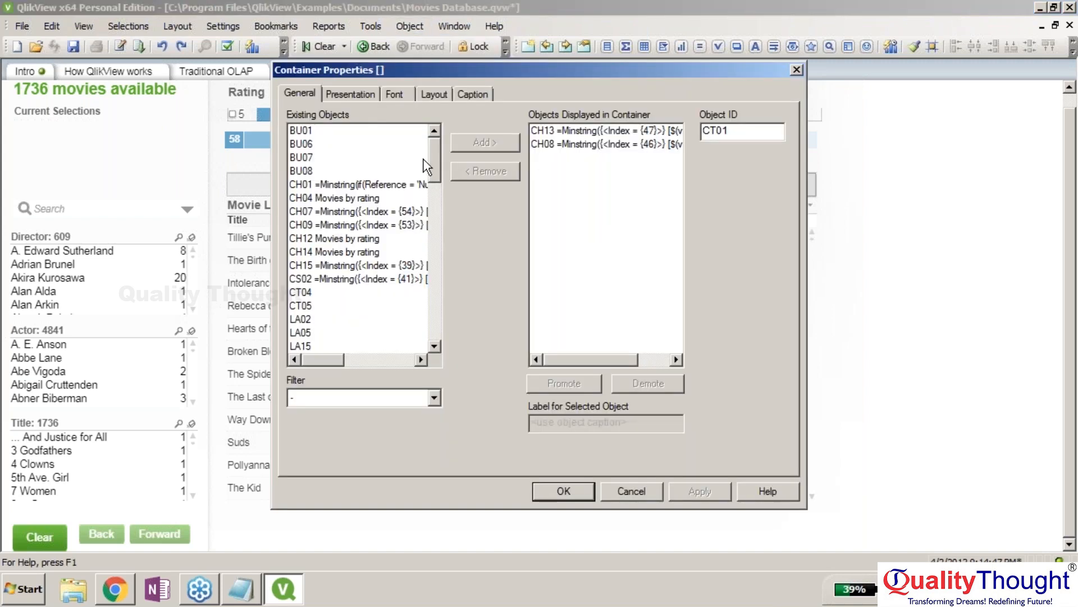
pyautogui.click(359, 127)
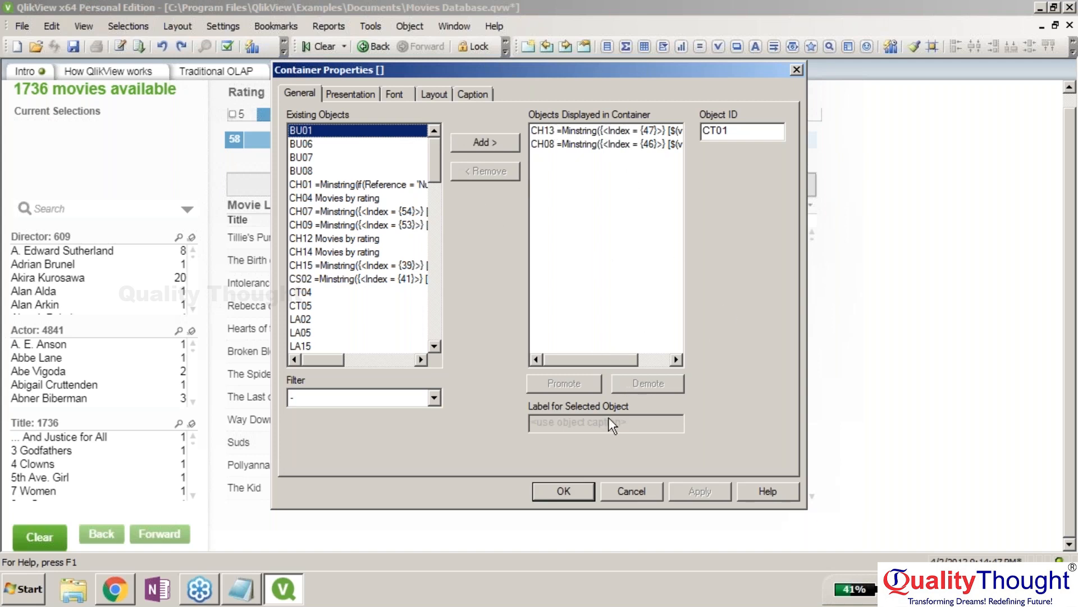
pyautogui.doubleClick(585, 132)
pyautogui.doubleClick(585, 132)
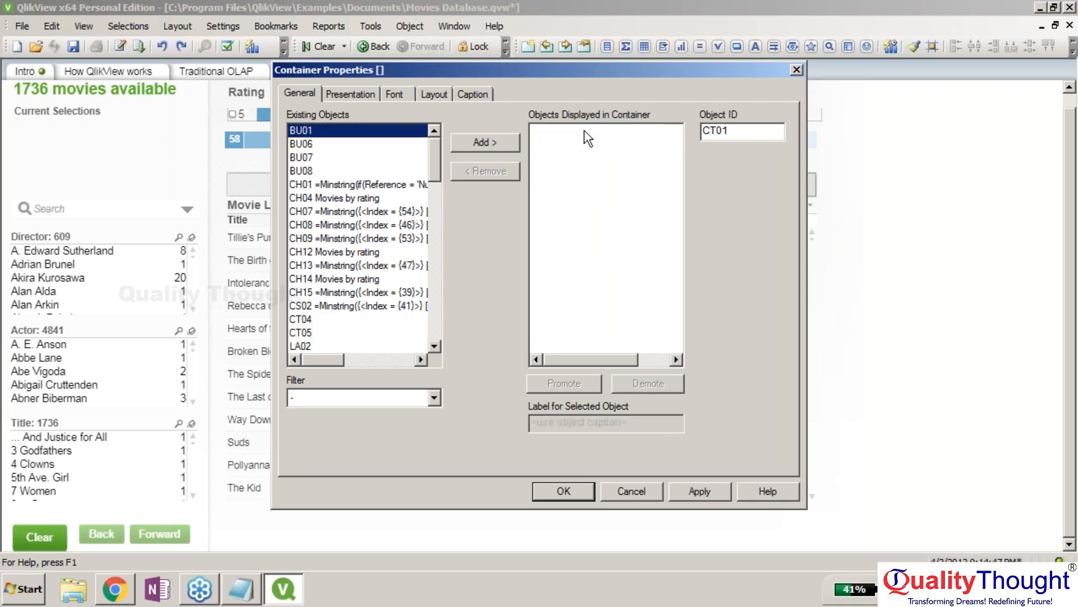
pyautogui.click(648, 491)
# Step: View the window arrangement commands and the object's Copy to Clipboard options without applying any
pyautogui.click(447, 23)
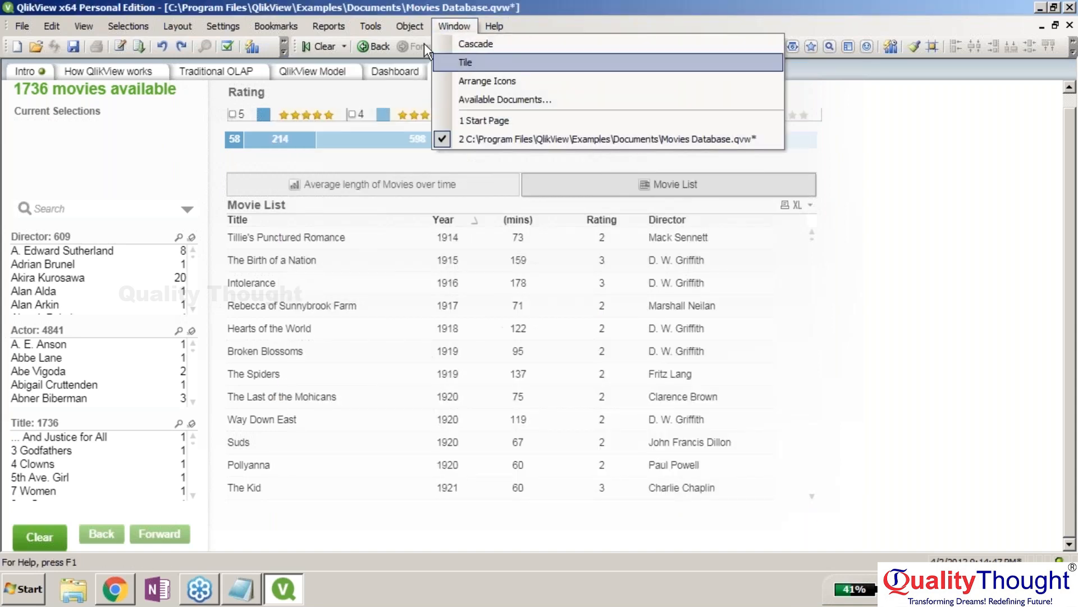
pyautogui.moveTo(402, 30)
pyautogui.moveTo(437, 62)
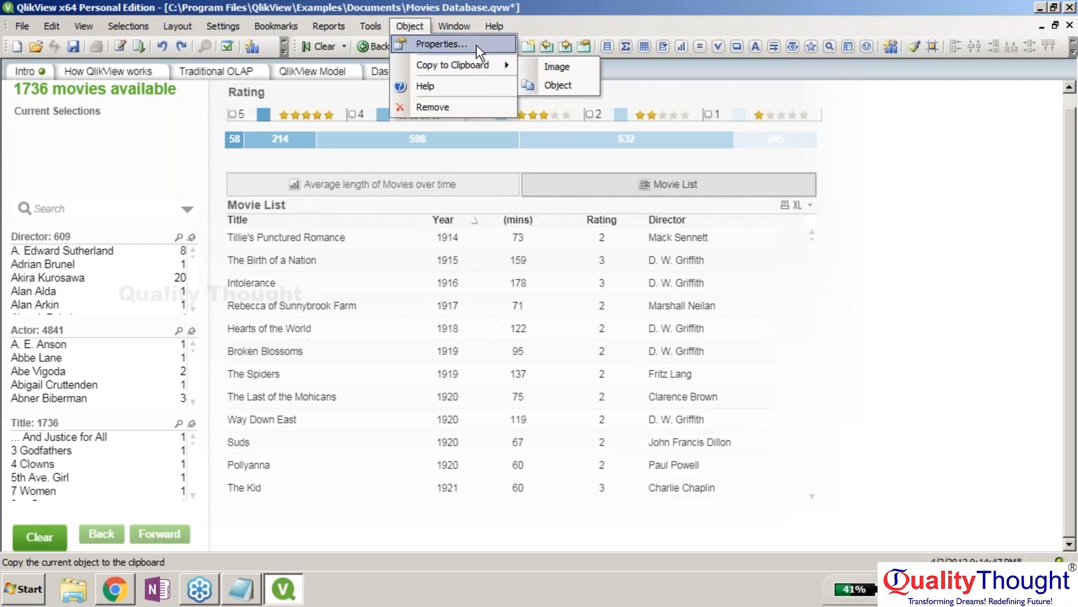
pyautogui.moveTo(441, 20)
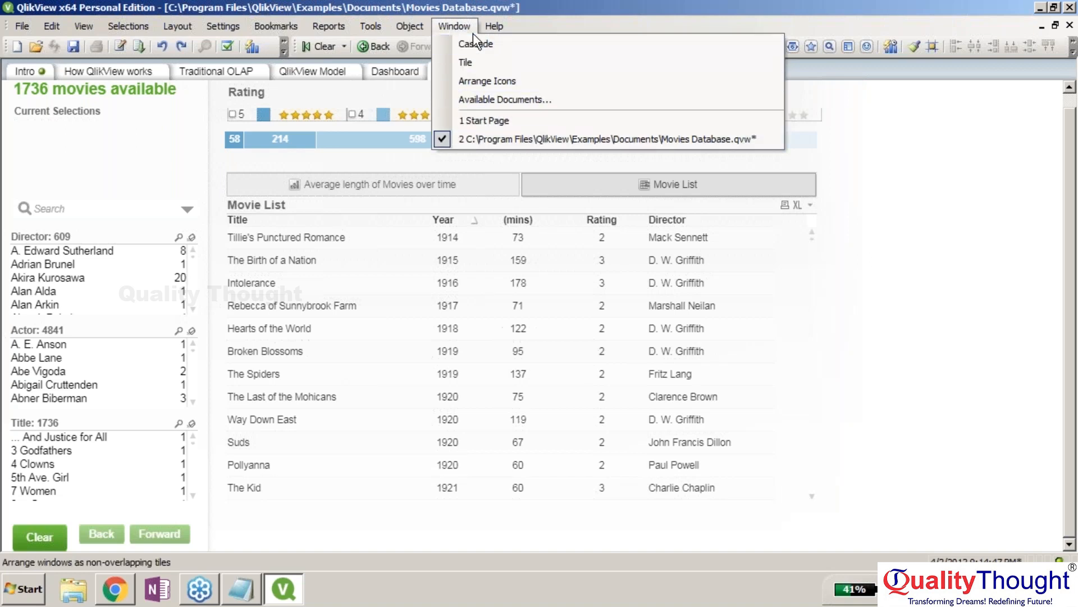
pyautogui.click(640, 50)
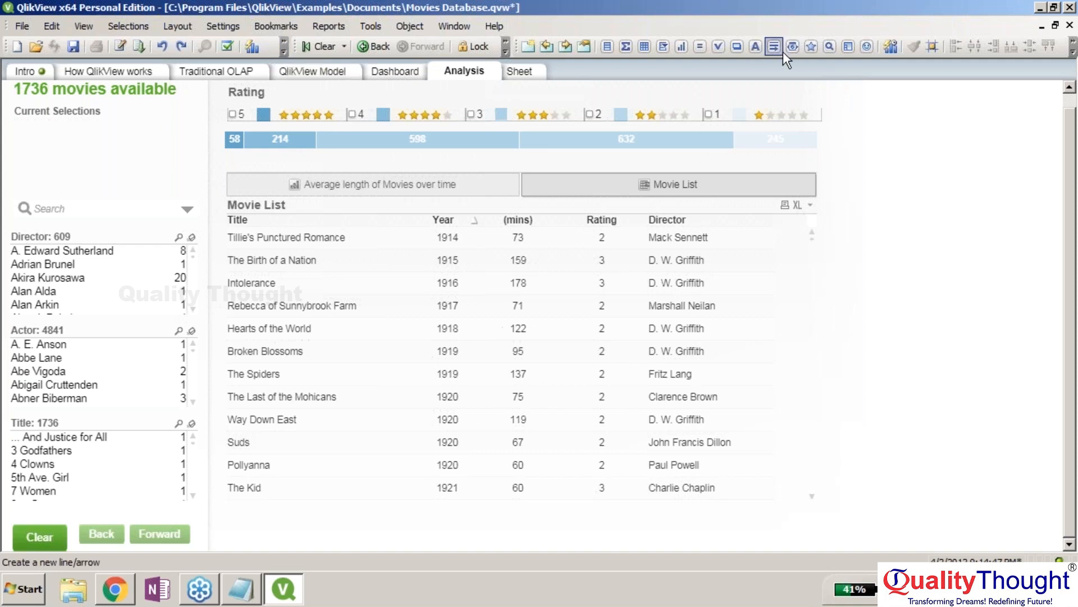
# Step: Start a new statistics box on the Analysis sheet and cancel its creation
pyautogui.click(932, 47)
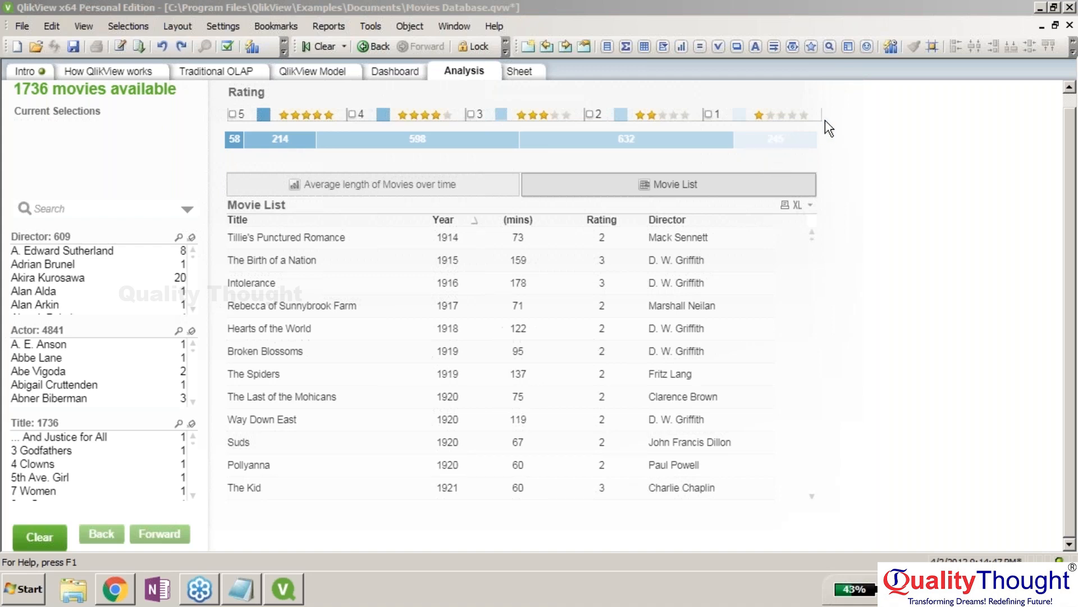
pyautogui.rightClick(870, 162)
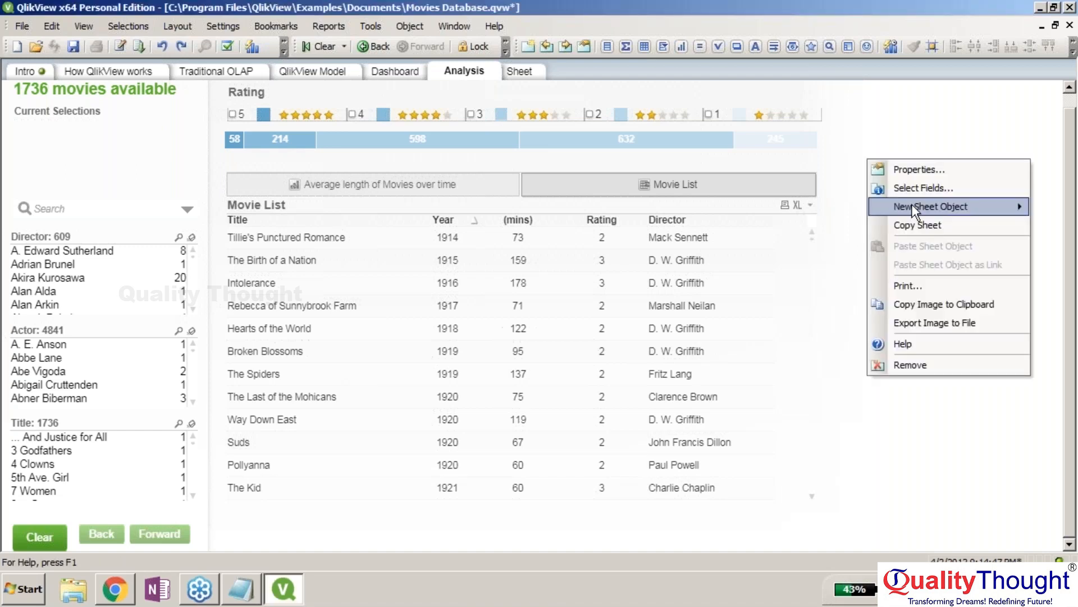
pyautogui.moveTo(912, 206)
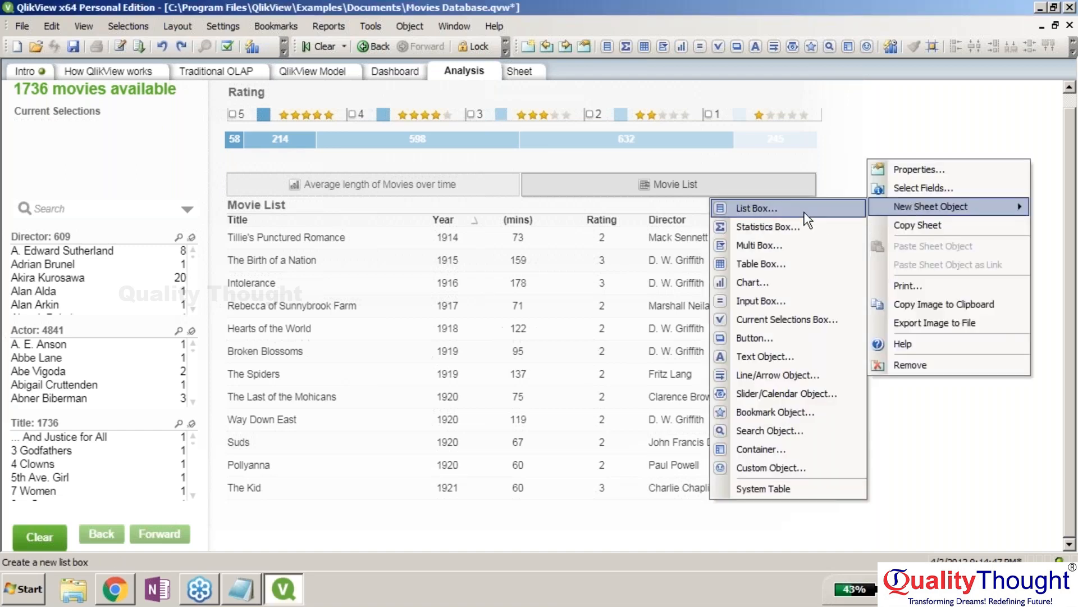
pyautogui.click(807, 228)
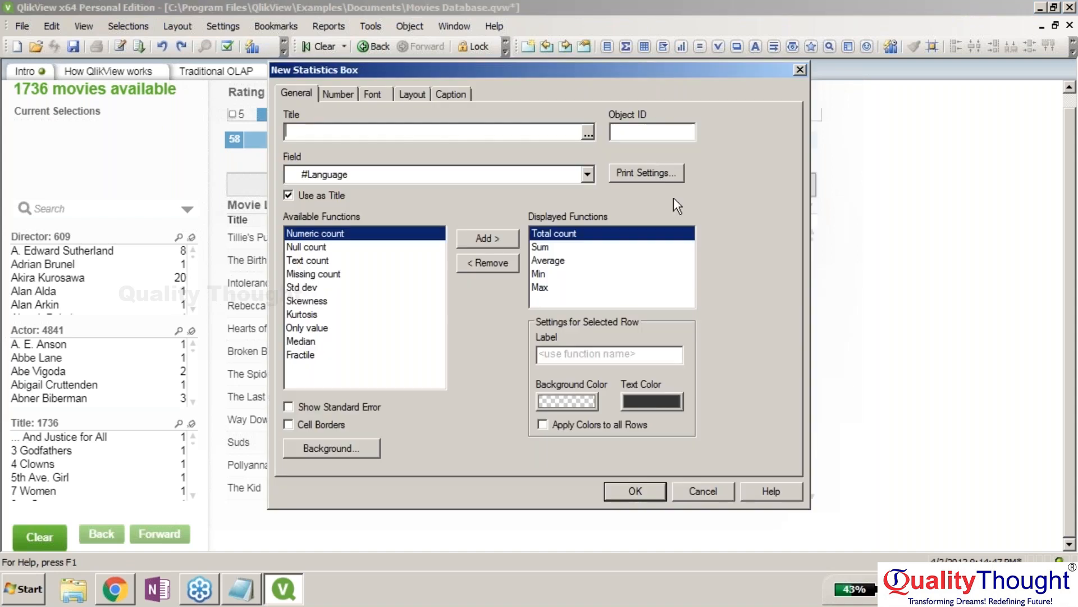
pyautogui.click(696, 487)
# Step: Start a new button object on the Analysis sheet and set its text to "Run"
pyautogui.rightClick(872, 155)
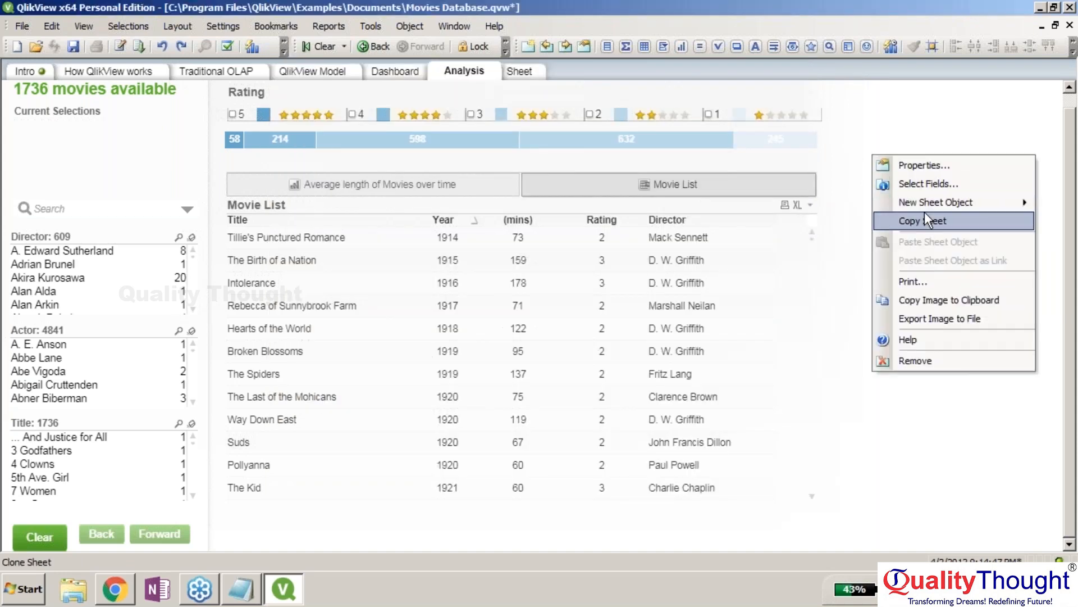
pyautogui.moveTo(923, 208)
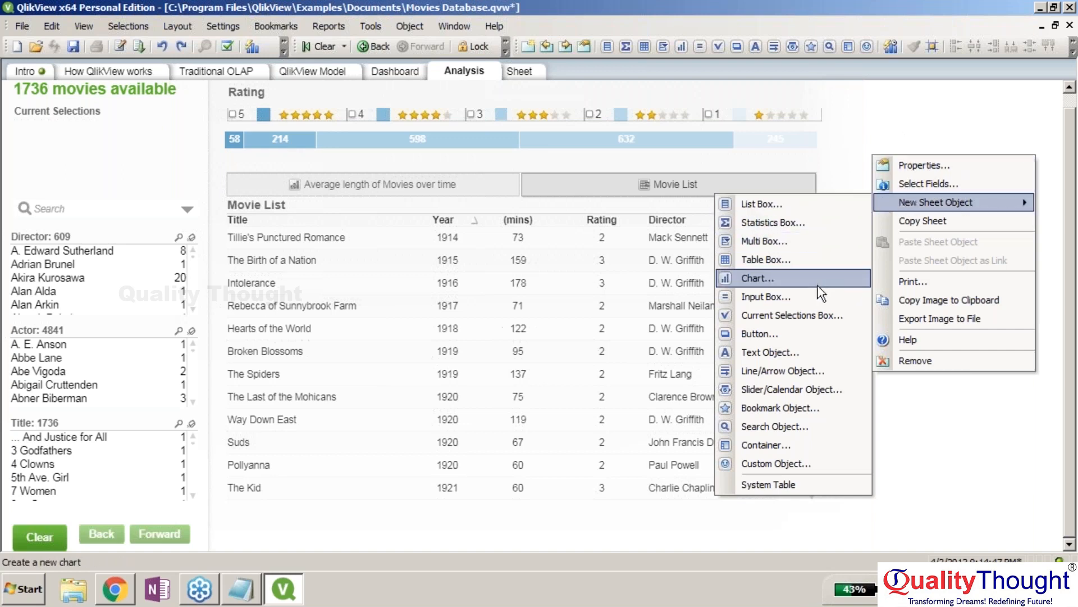
pyautogui.click(805, 342)
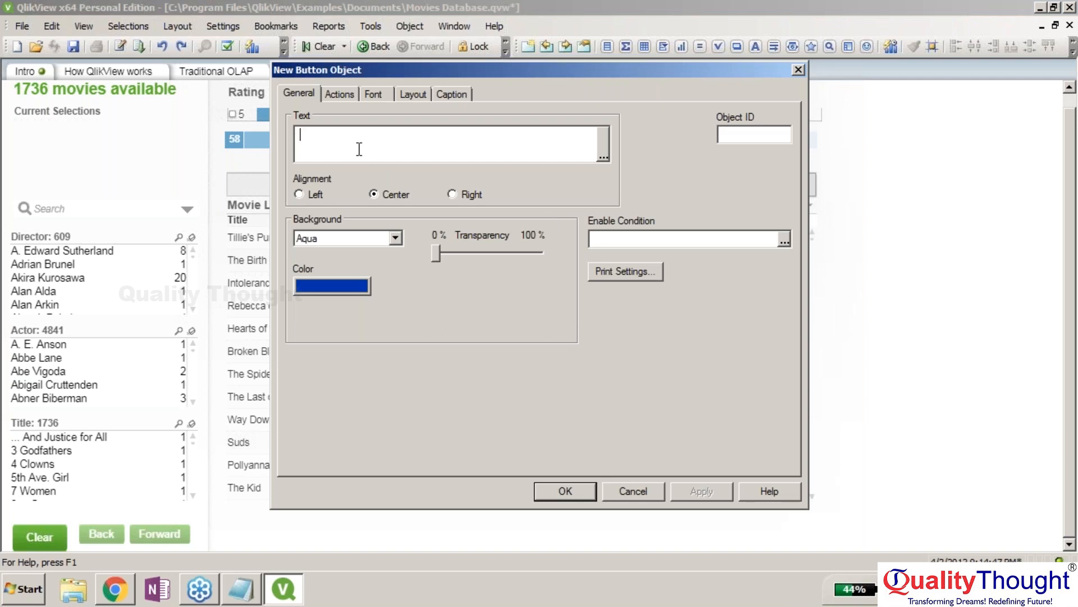
pyautogui.write('Run')
# Step: Look through the Layout, Bookmark and Print action types, and add the External action Run Macro to the button
pyautogui.click(339, 94)
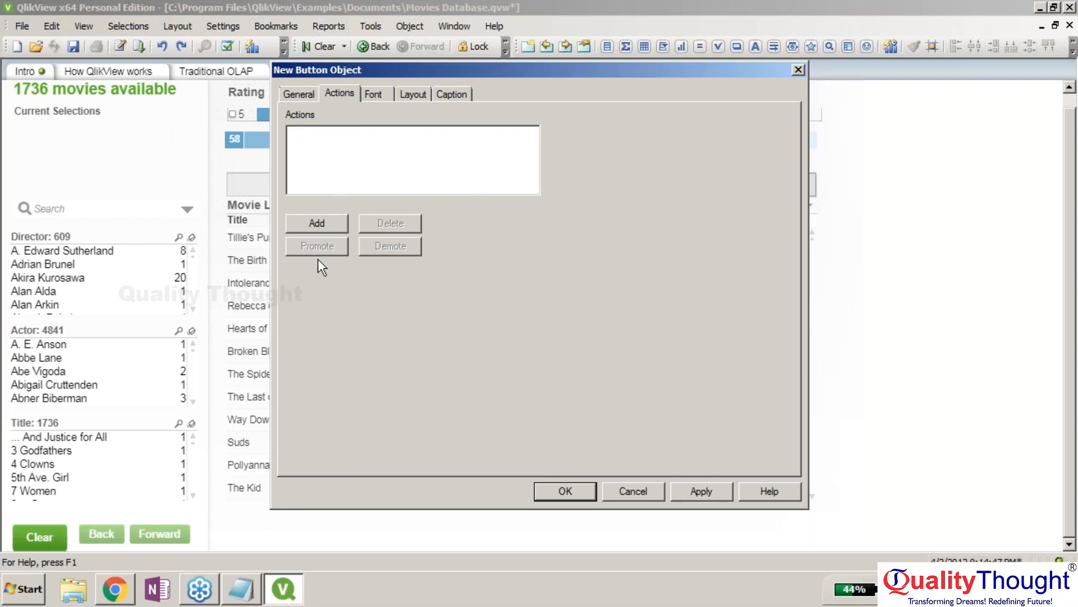
pyautogui.click(313, 227)
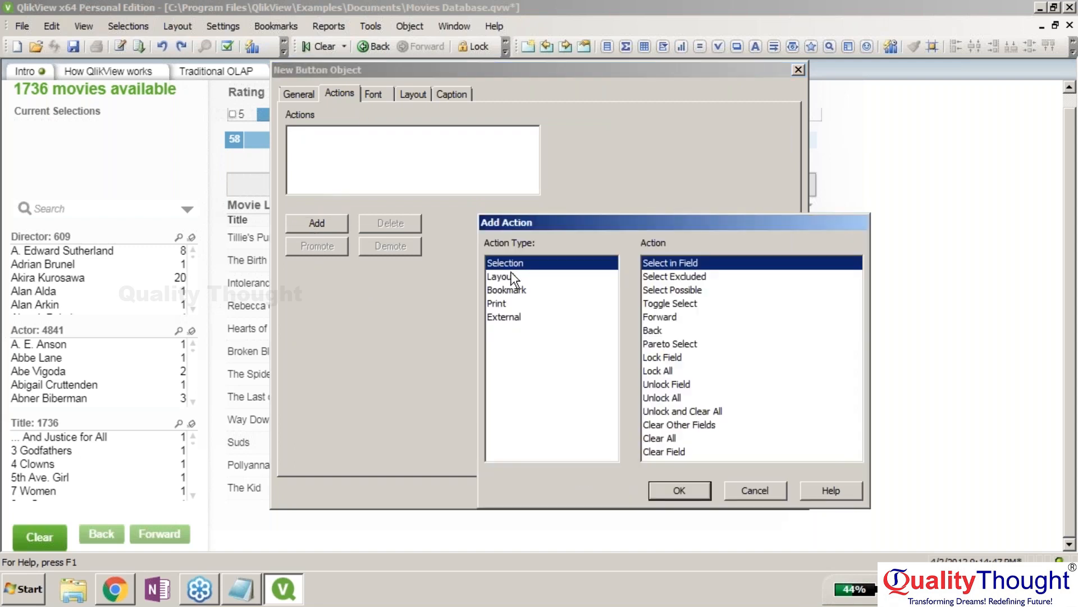
pyautogui.click(512, 277)
pyautogui.click(511, 290)
pyautogui.click(510, 304)
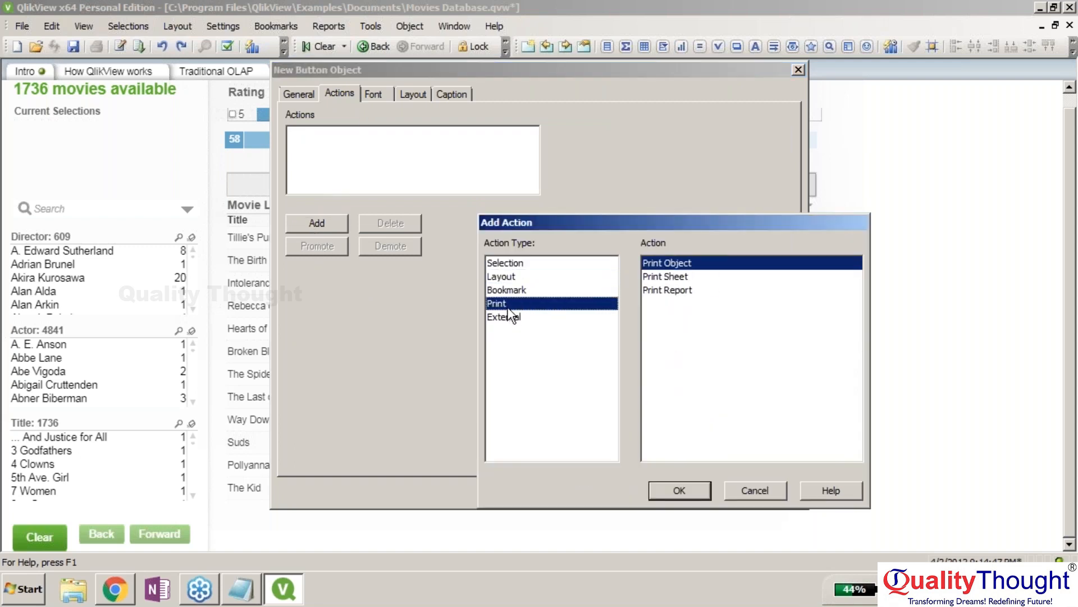
pyautogui.click(510, 317)
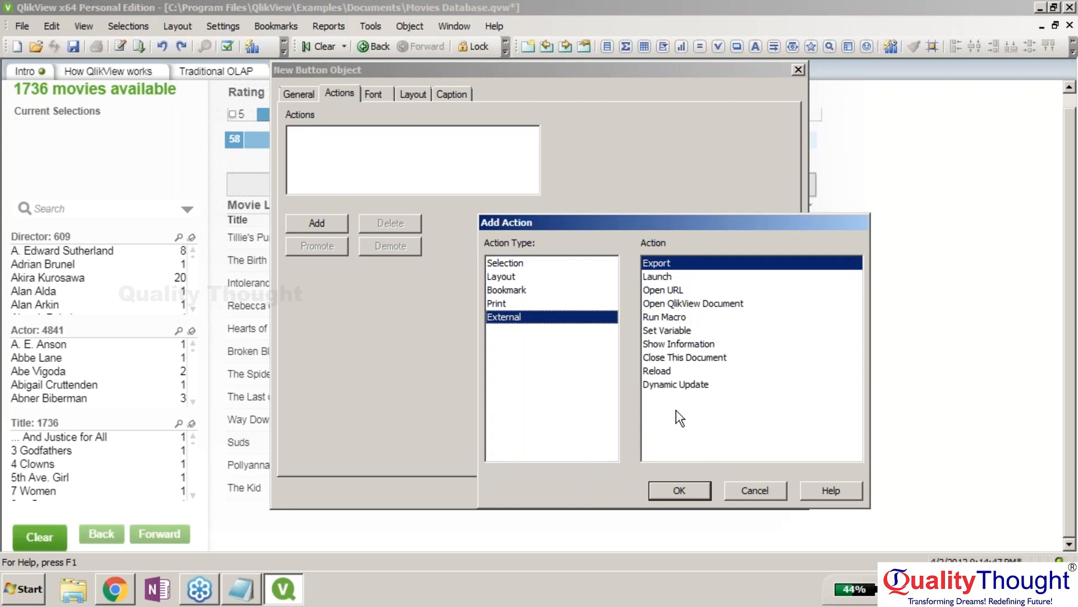
pyautogui.click(662, 316)
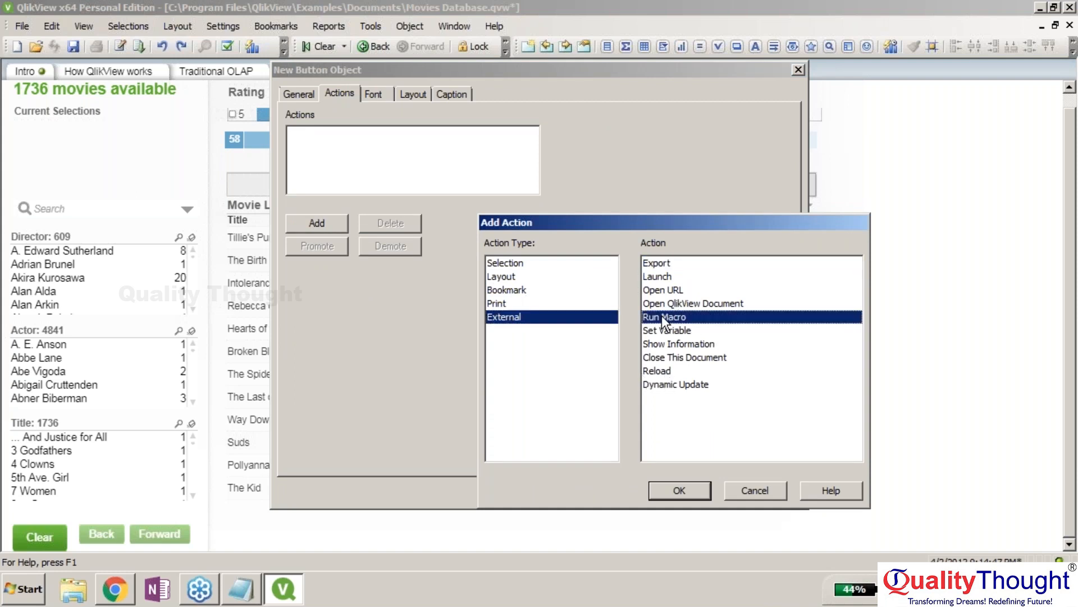
pyautogui.click(680, 490)
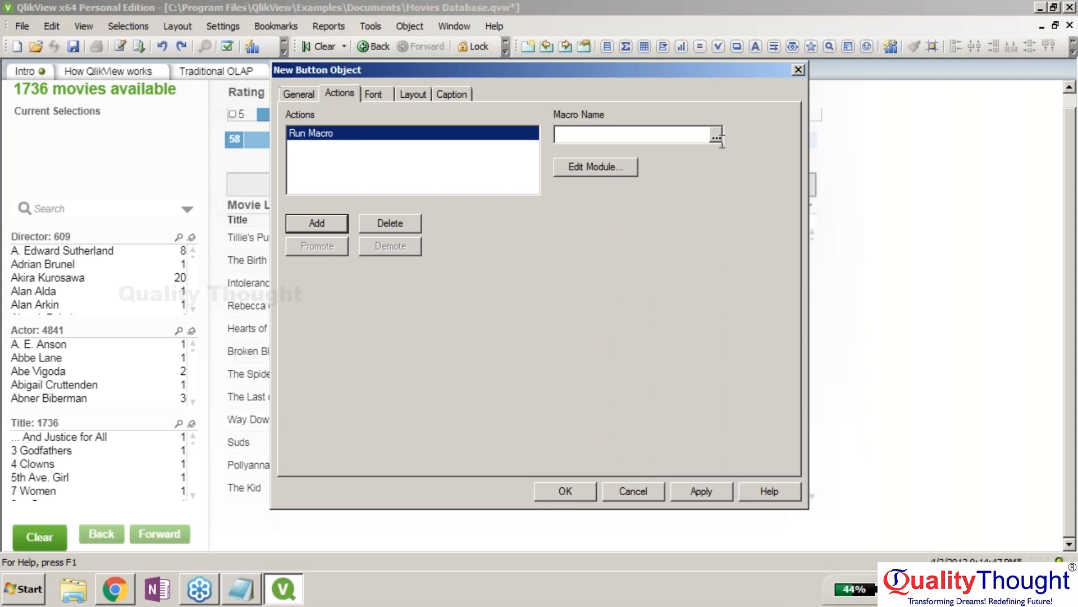
# Step: View and cancel the macro name's expression editor, and open the macro module, cancelling its export to a module file
pyautogui.click(716, 138)
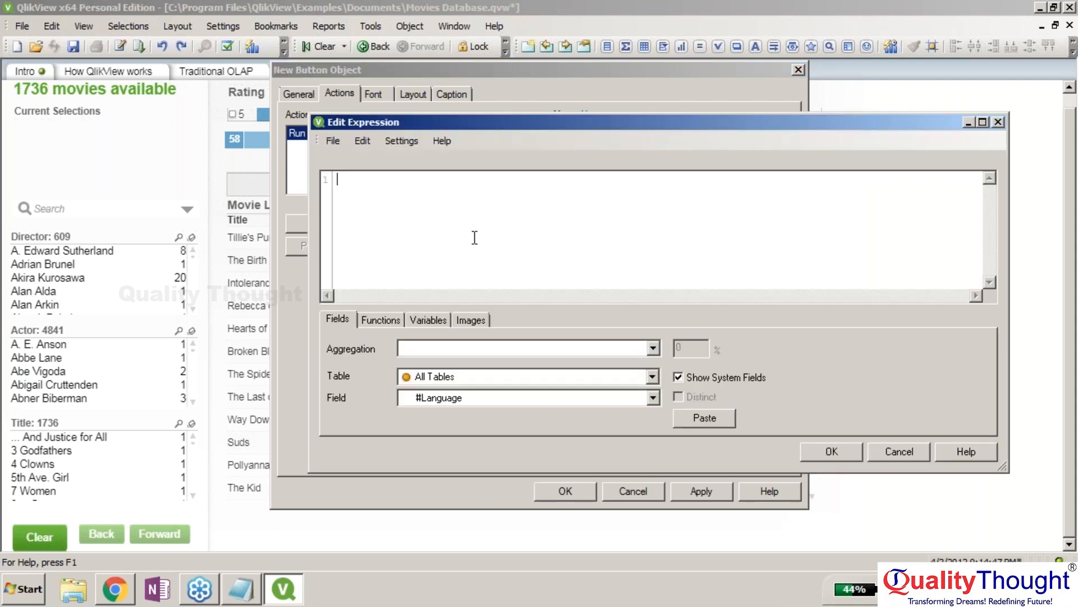
pyautogui.click(895, 450)
pyautogui.click(586, 235)
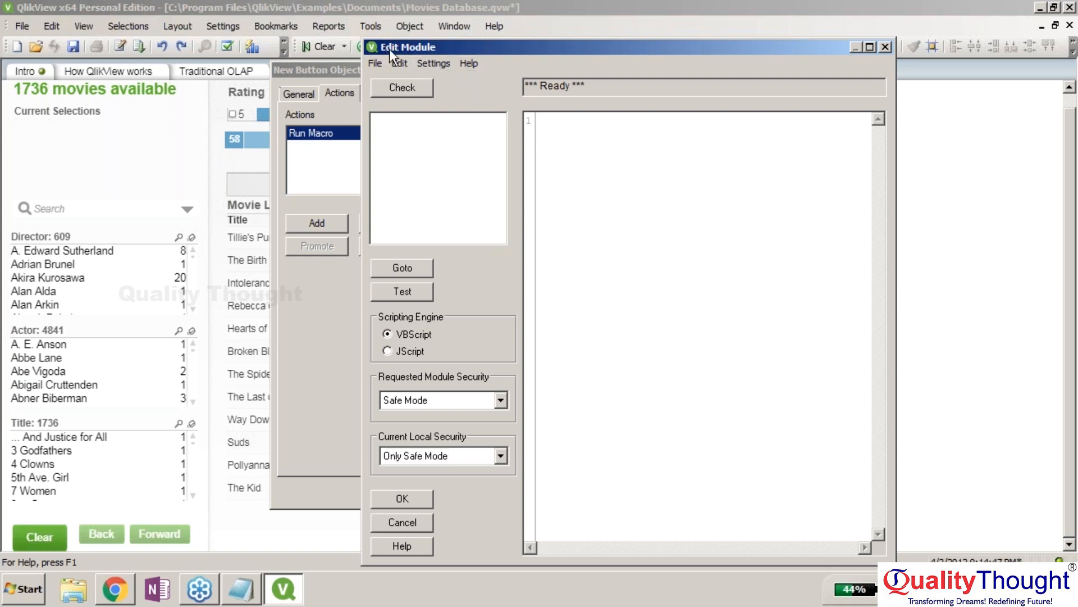
pyautogui.click(376, 62)
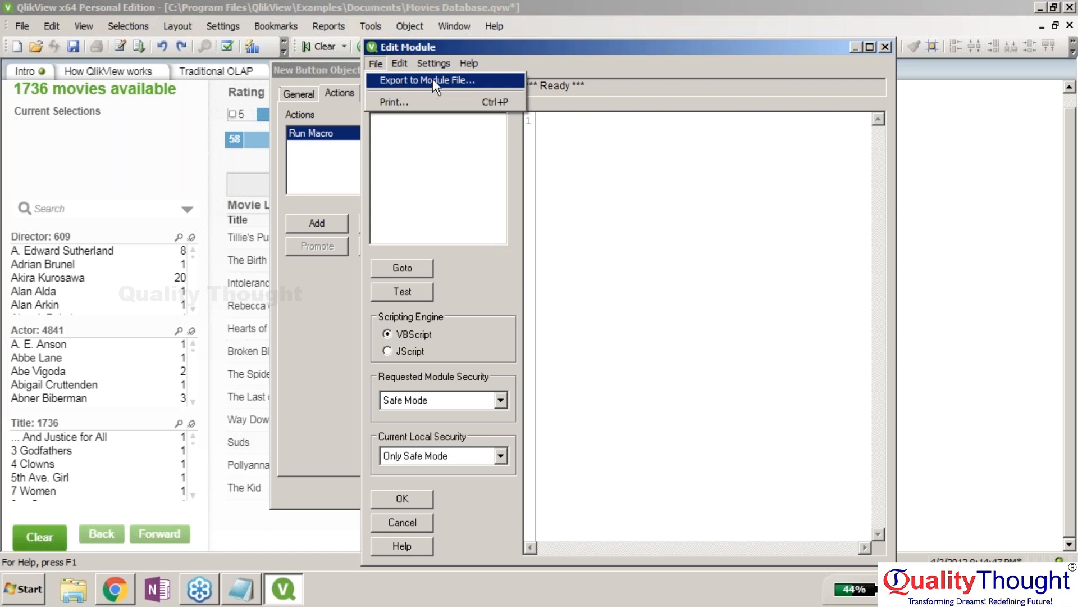
pyautogui.click(464, 79)
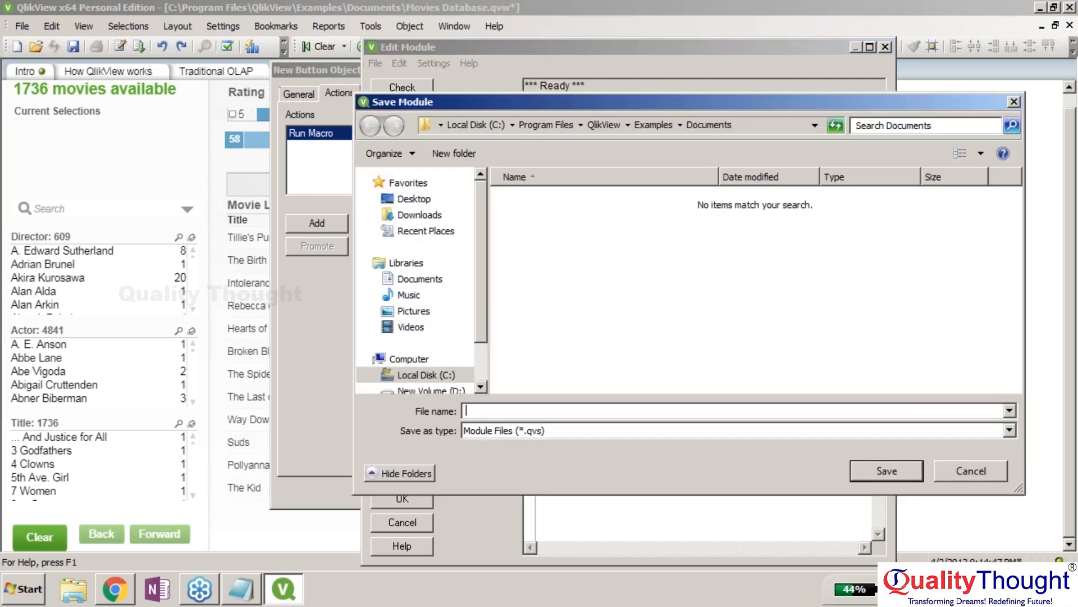
pyautogui.click(958, 470)
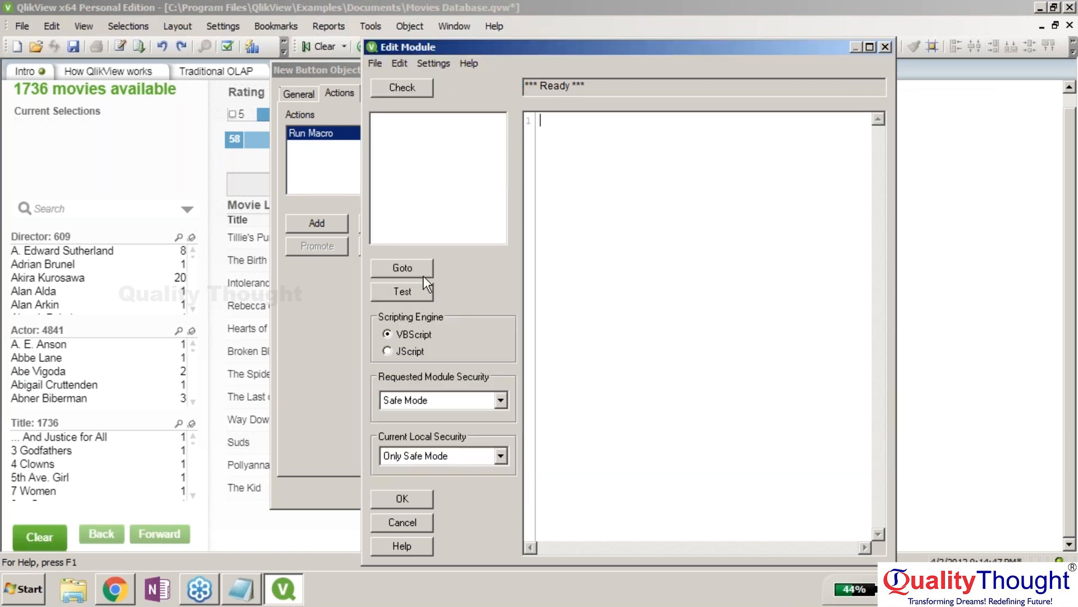
# Step: Write the opening line "sub CreateFileSystemObject" in the macro module and check the script
pyautogui.click(406, 269)
pyautogui.click(499, 401)
pyautogui.click(596, 138)
pyautogui.write('sub Create')
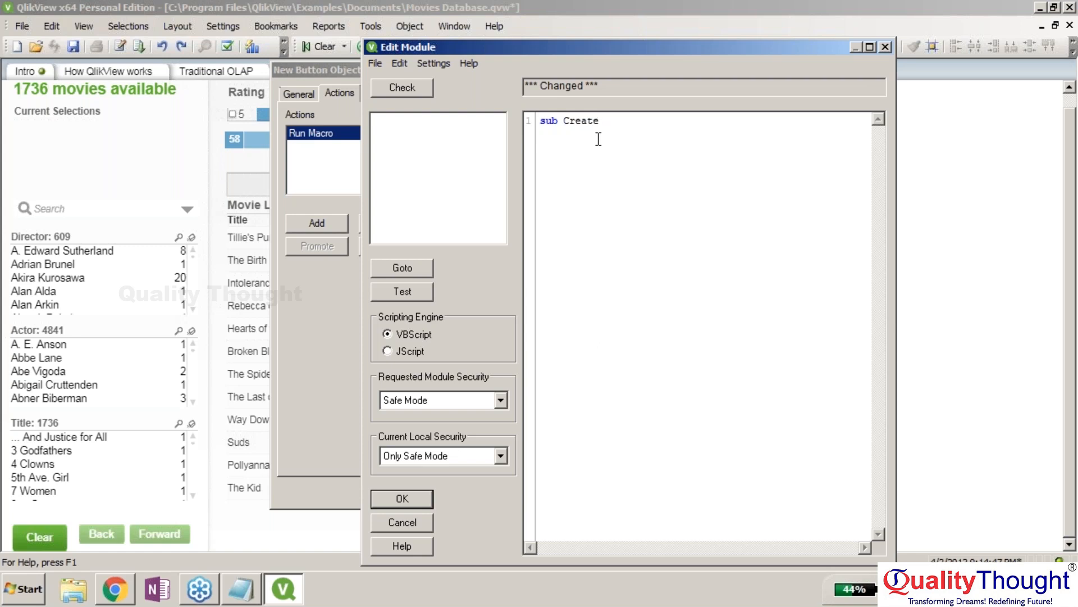
pyautogui.write('FileSystemObject')
pyautogui.press('Return')
pyautogui.click(407, 90)
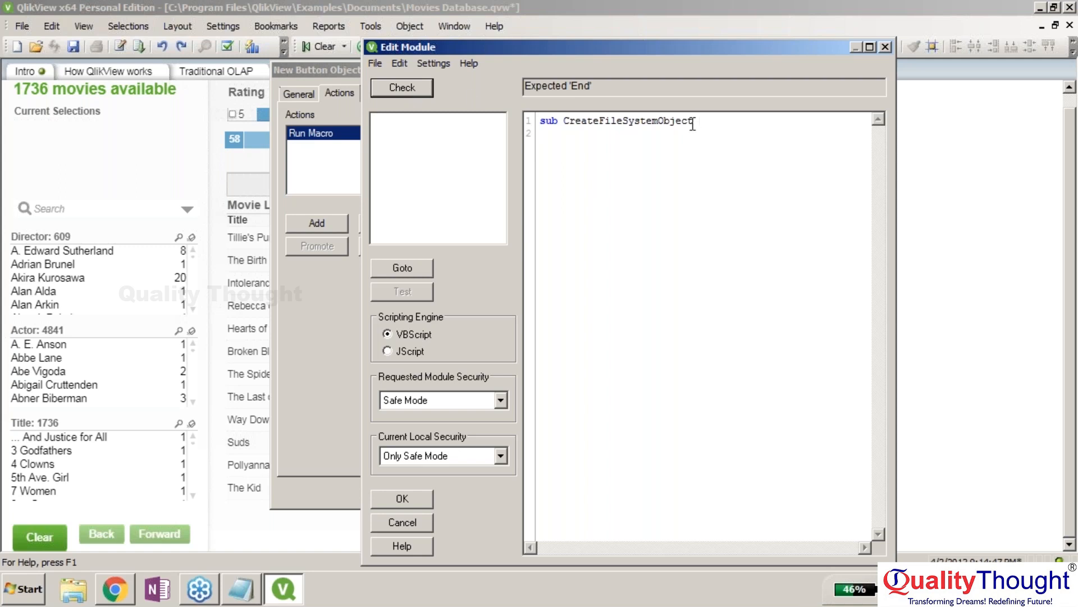
# Step: Add the indented line set fsObj = CreateObject("Scripting.FileSystemObject") below the sub's opening line, after a blank line
pyautogui.press('Delete')
pyautogui.press('Return')
pyautogui.press('BackSpace')
pyautogui.press('BackSpace')
pyautogui.press('Tab')
pyautogui.write('set fsO')
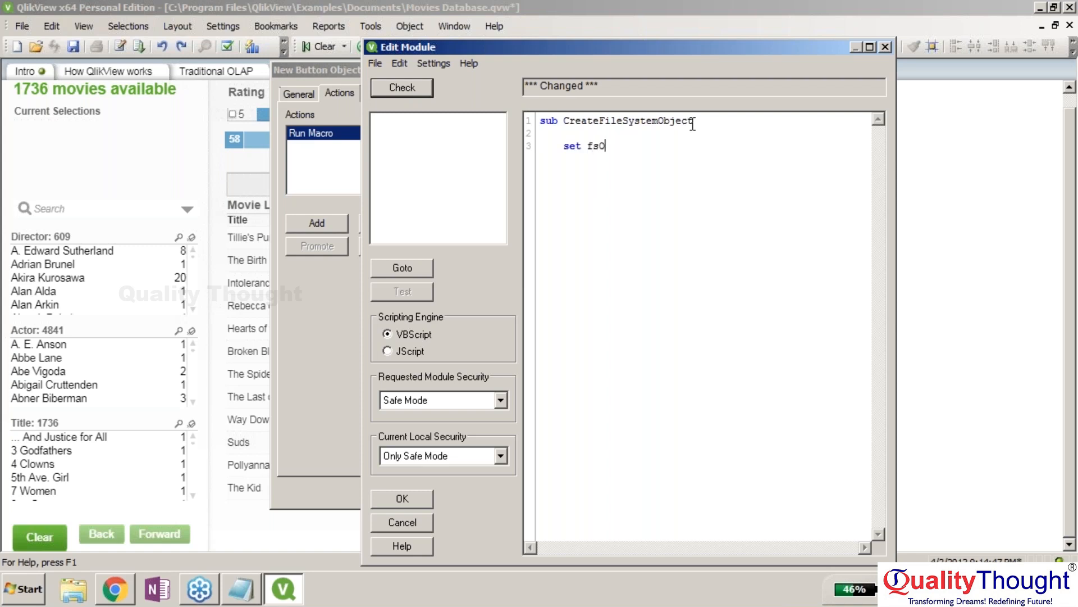
pyautogui.write('bj = CreateObject("sc')
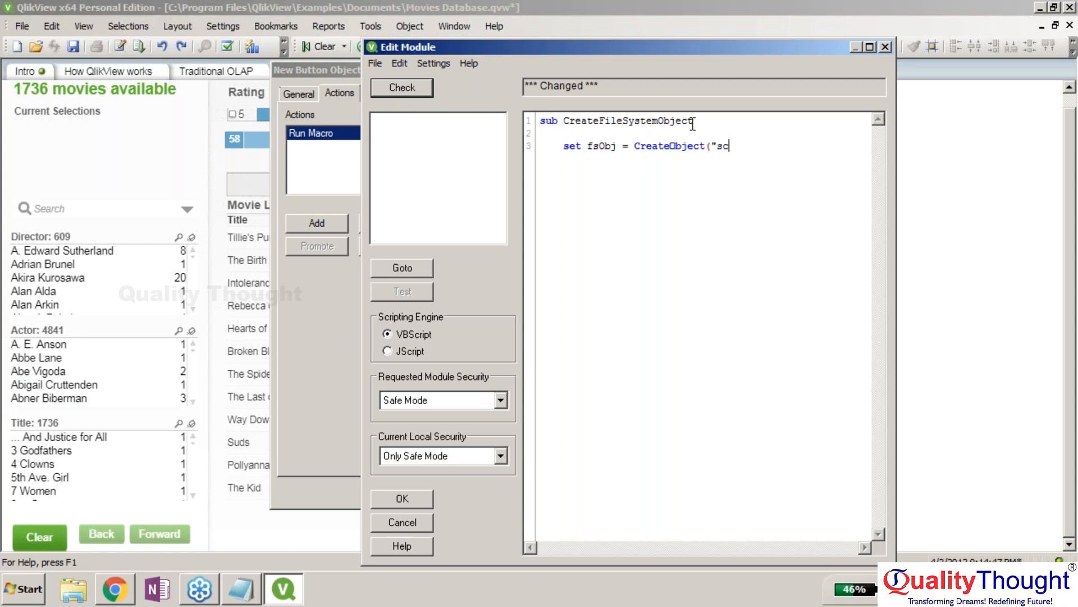
pyautogui.press('BackSpace')
pyautogui.press('BackSpace')
pyautogui.write('Scripting.FileSystemObject')
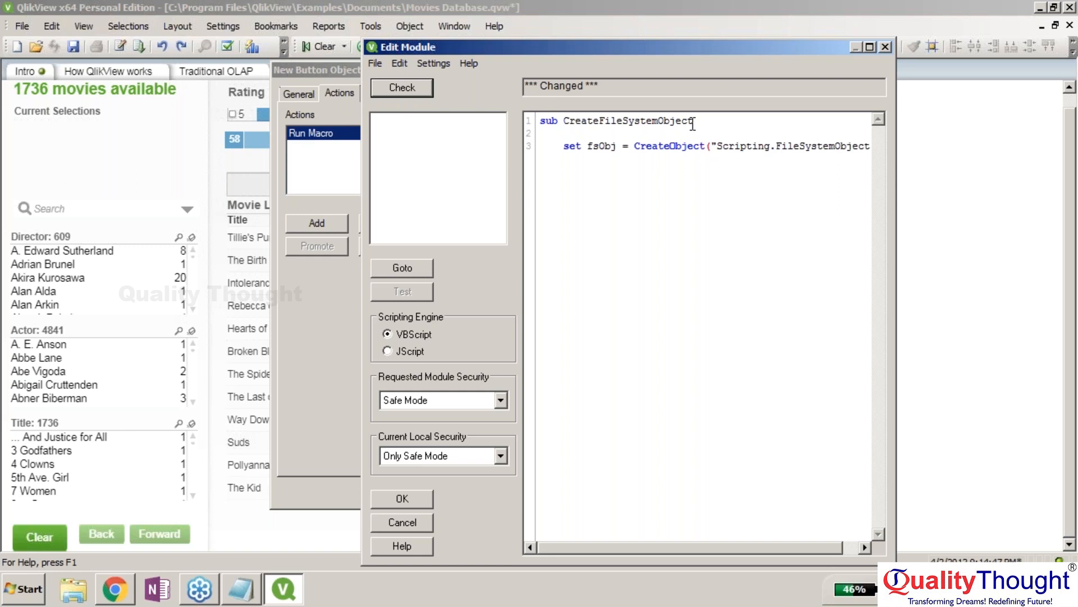
pyautogui.write('")')
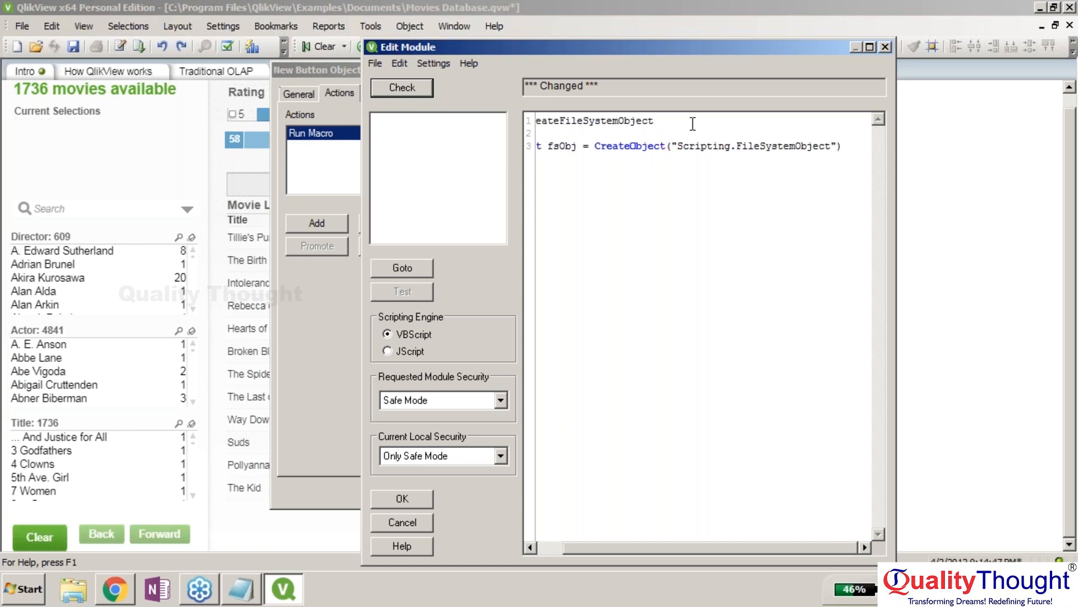
# Step: Add the line msgbox "CreateFileSystemObject has been called" below the object creation
pyautogui.press('Return')
pyautogui.write('msgbox "Cre')
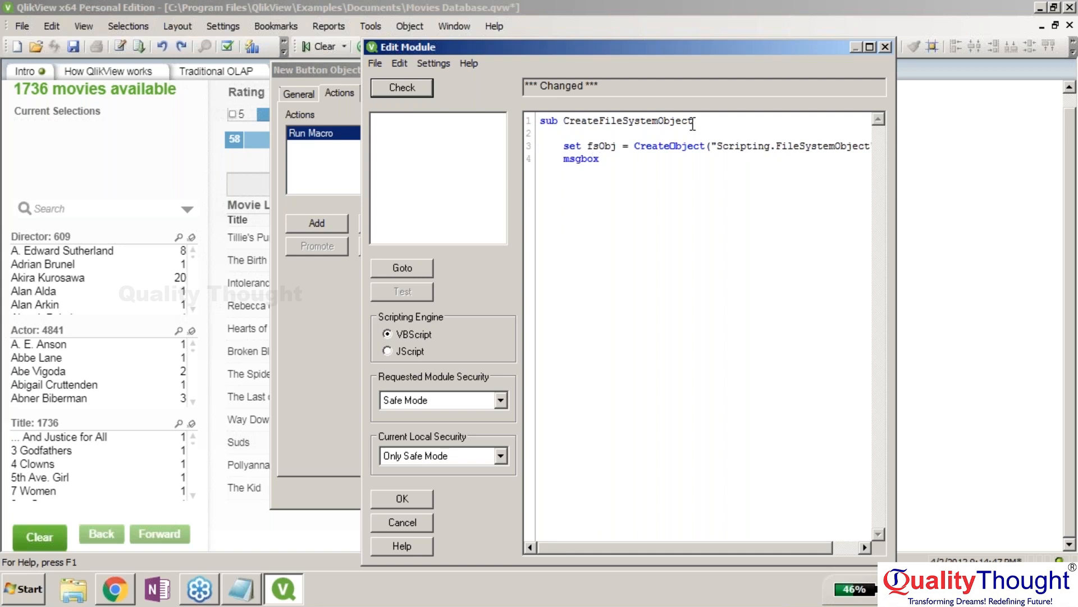
pyautogui.write('ateFileSystemObject has been cal')
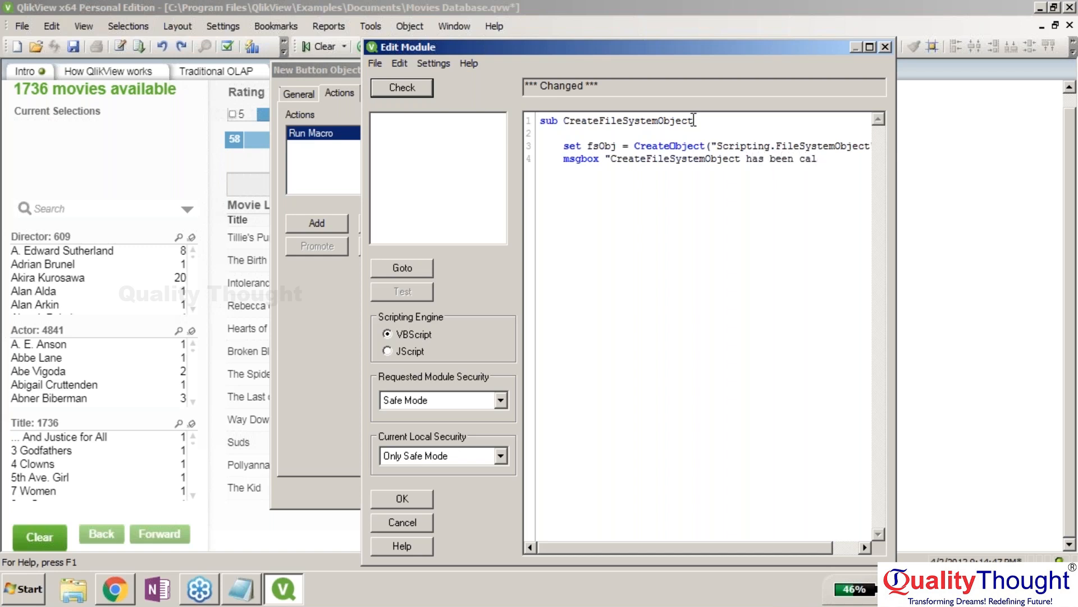
pyautogui.write('led"')
# Step: Close the macro with an unindented "end sub" and save the module
pyautogui.press('Return')
pyautogui.press('BackSpace')
pyautogui.press('BackSpace')
pyautogui.press('BackSpace')
pyautogui.press('BackSpace')
pyautogui.write('end sub')
pyautogui.press('Return')
pyautogui.click(401, 499)
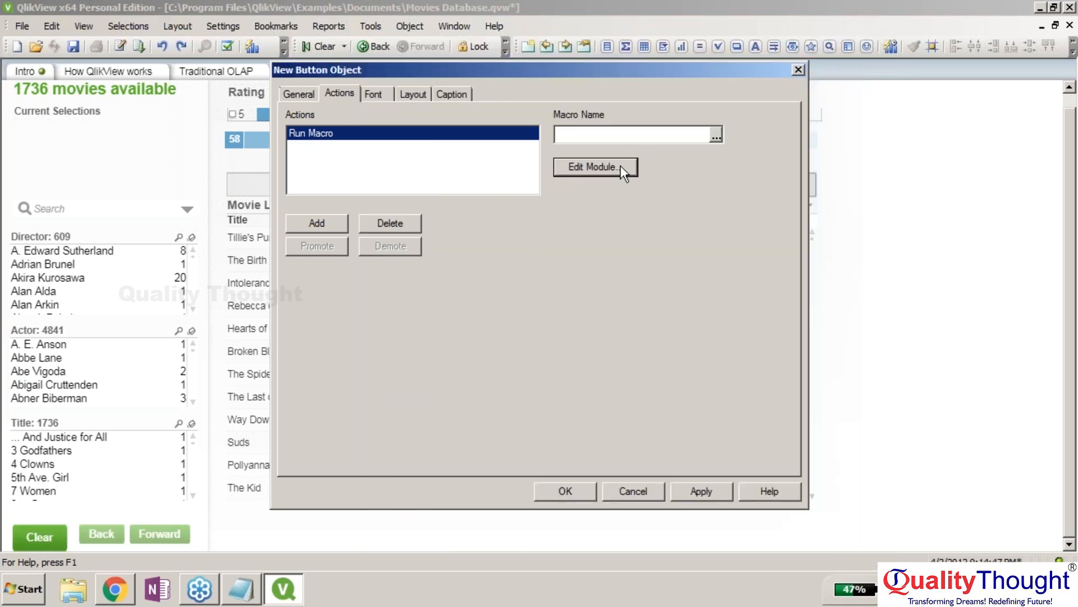
# Step: Reopen the module to review the macro, and set Requested Module Security to System Access and Current Local Security to Allow System Access
pyautogui.click(595, 167)
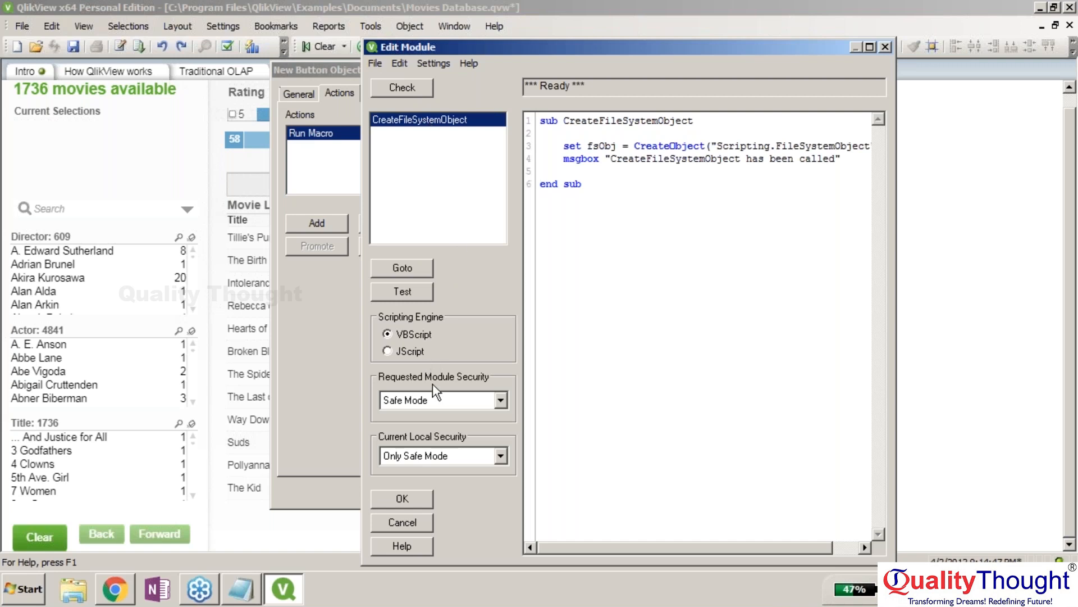
pyautogui.click(422, 498)
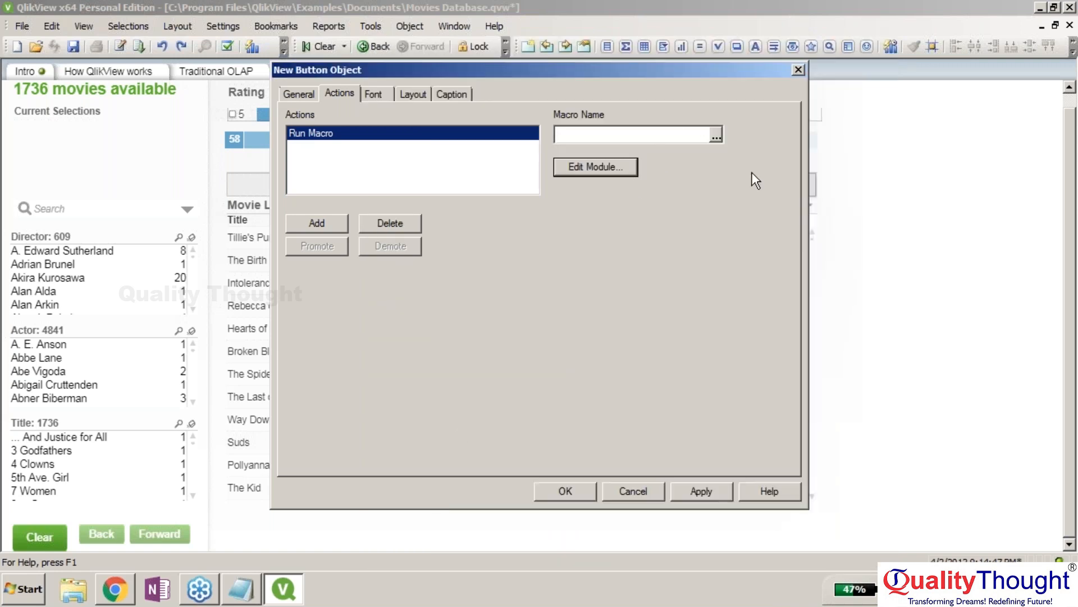
pyautogui.click(629, 165)
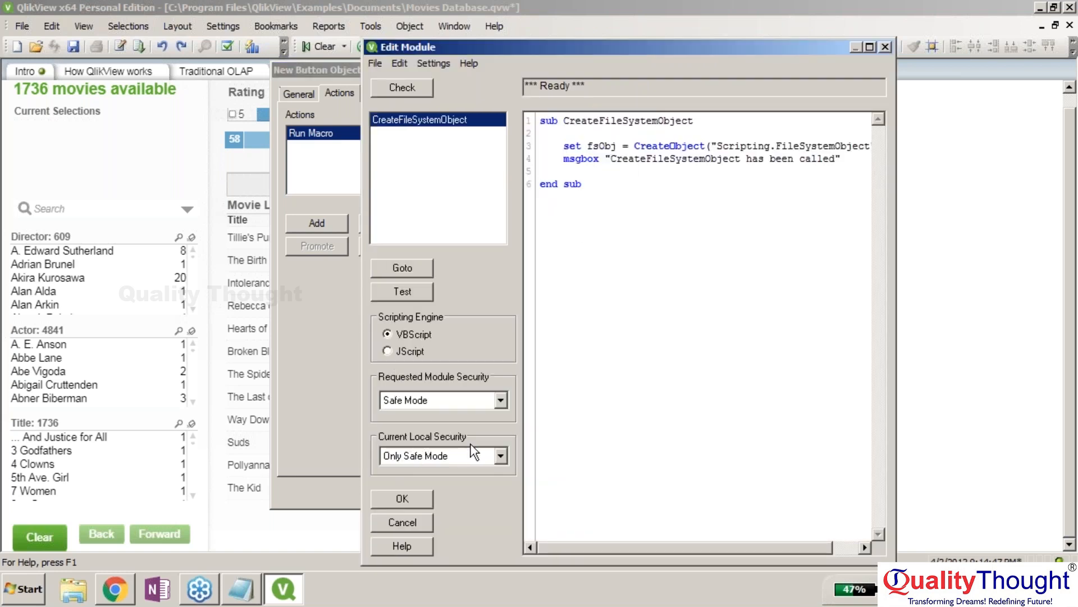
pyautogui.click(499, 400)
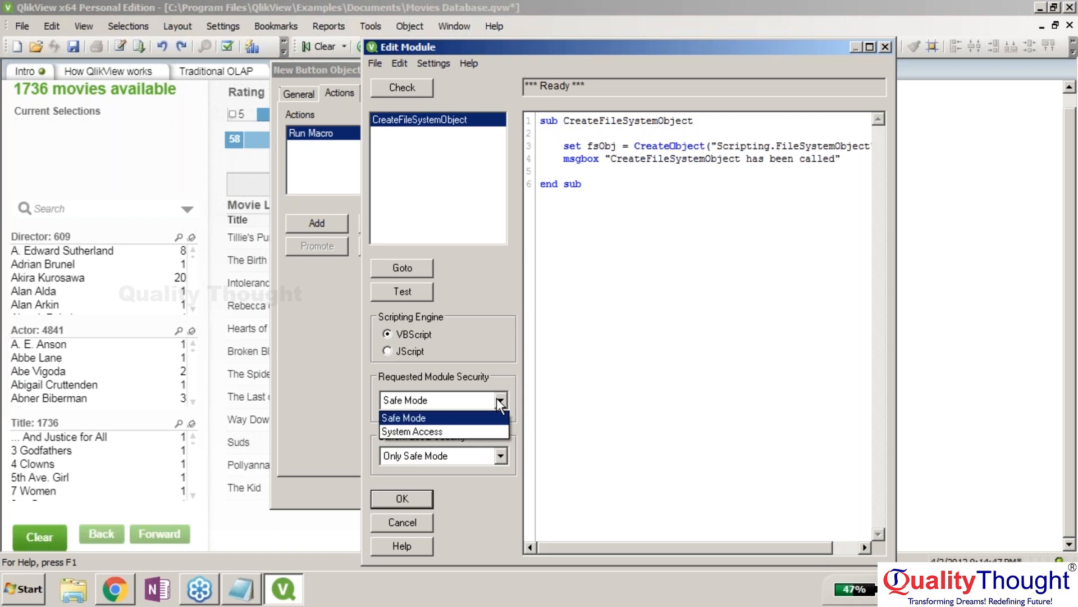
pyautogui.click(486, 430)
pyautogui.click(488, 453)
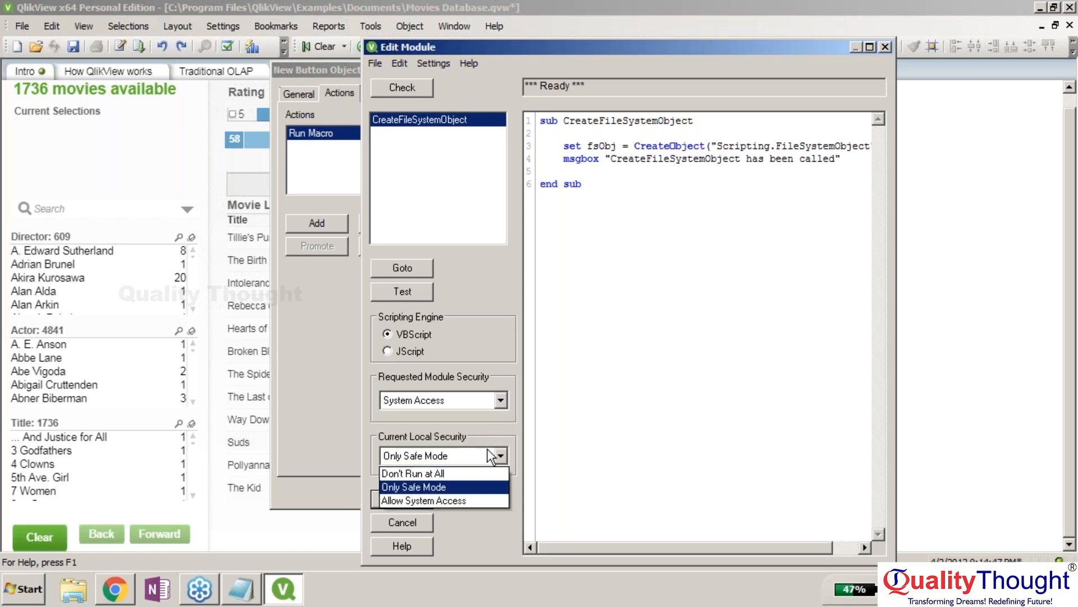
pyautogui.click(492, 455)
pyautogui.click(489, 454)
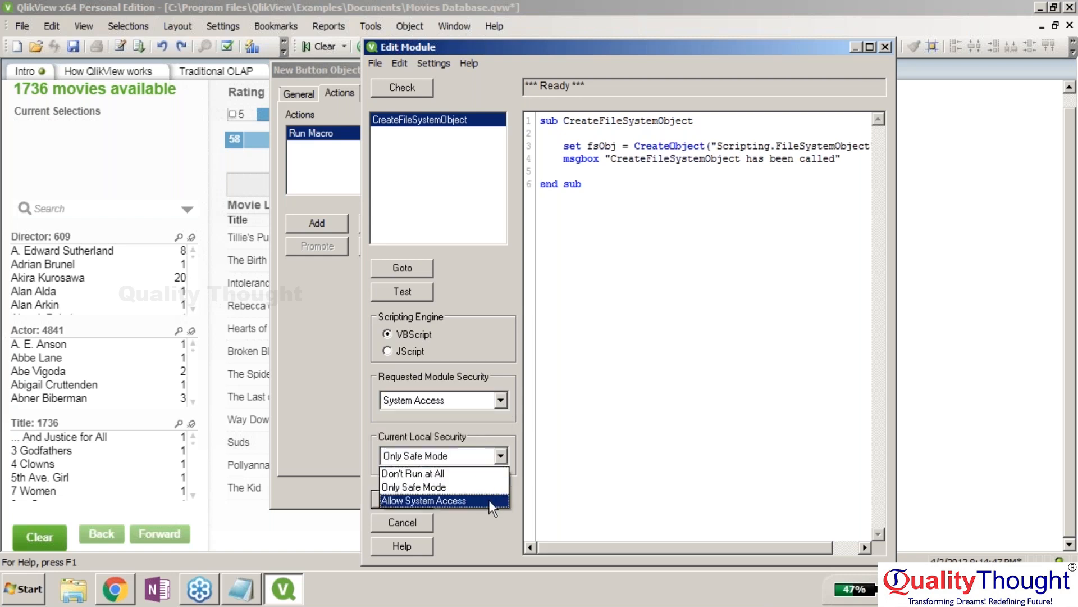
pyautogui.click(488, 501)
pyautogui.click(429, 495)
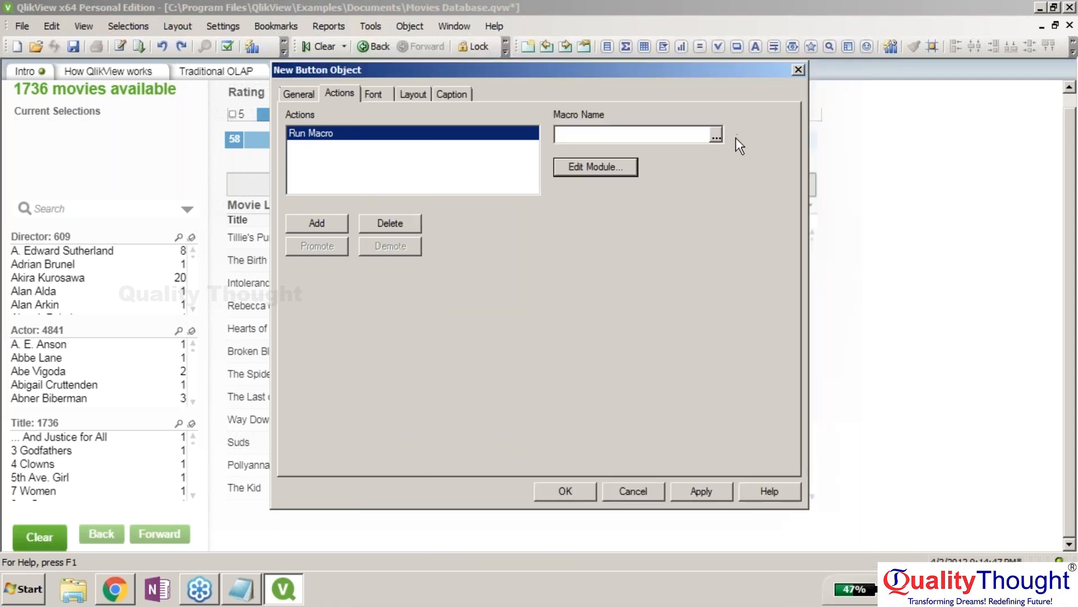
# Step: Enter abc as the Run Macro action's macro name, create the Run button, and try it on the sheet
pyautogui.click(699, 136)
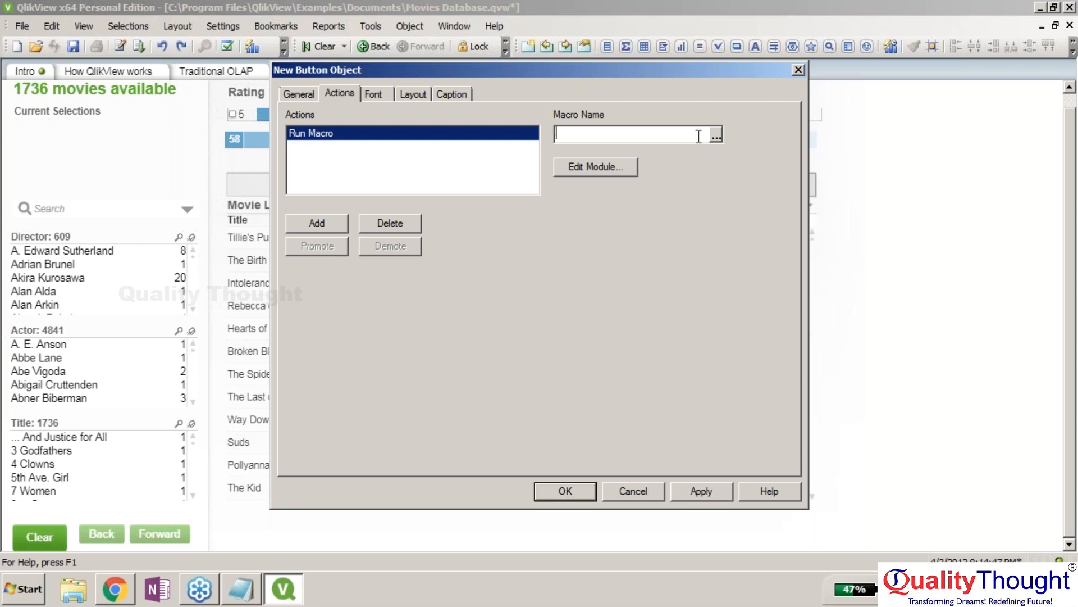
pyautogui.write('abc')
pyautogui.click(571, 491)
pyautogui.click(893, 168)
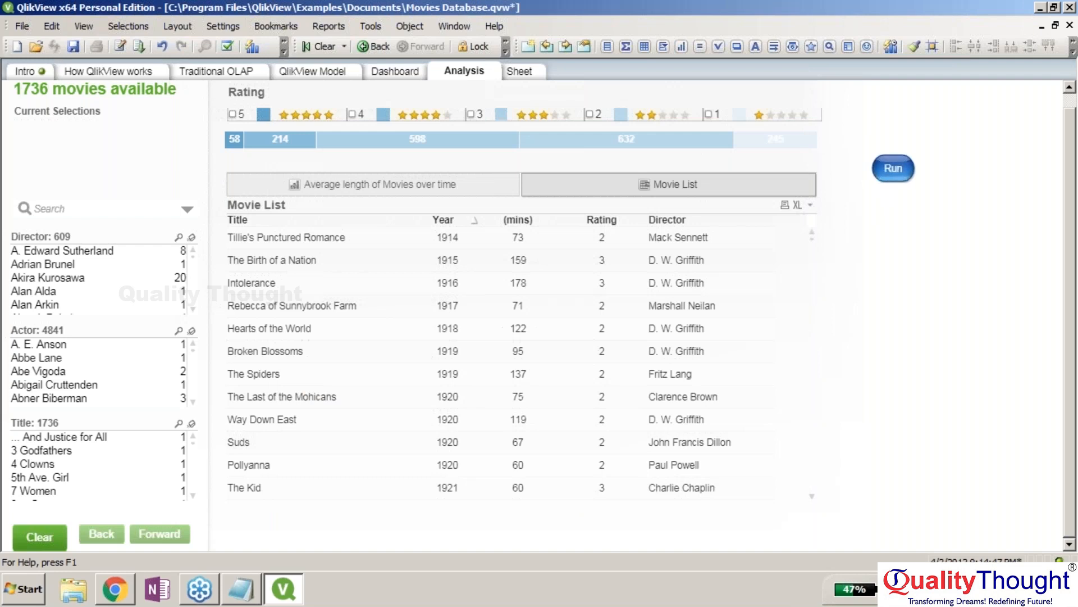
# Step: Open the macro module and switch the scripting engine to JScript and back to VBScript
pyautogui.hotkey('ctrl', 'm')
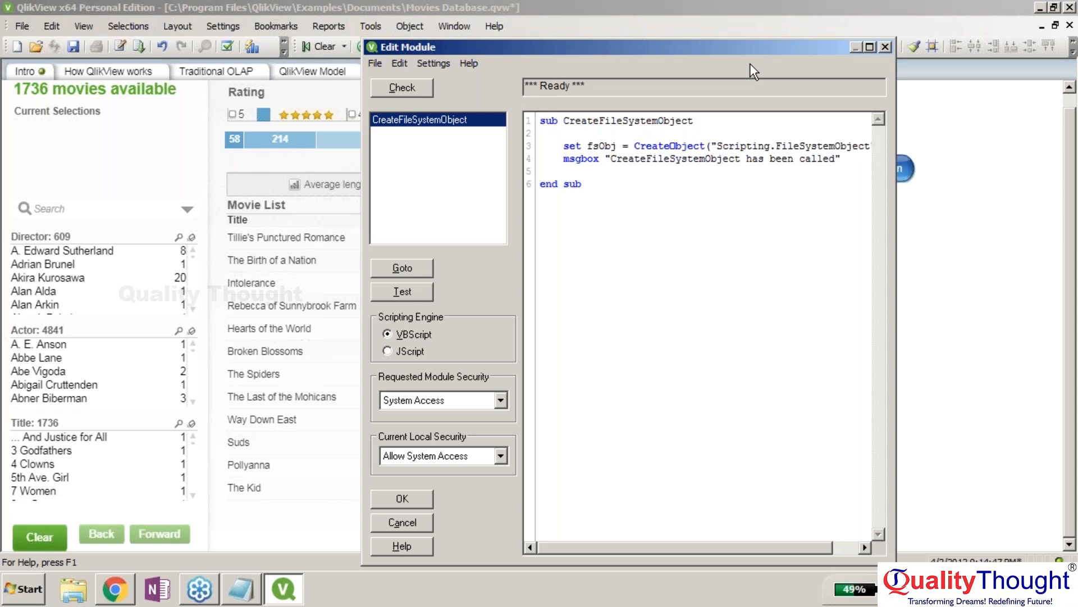
pyautogui.click(387, 351)
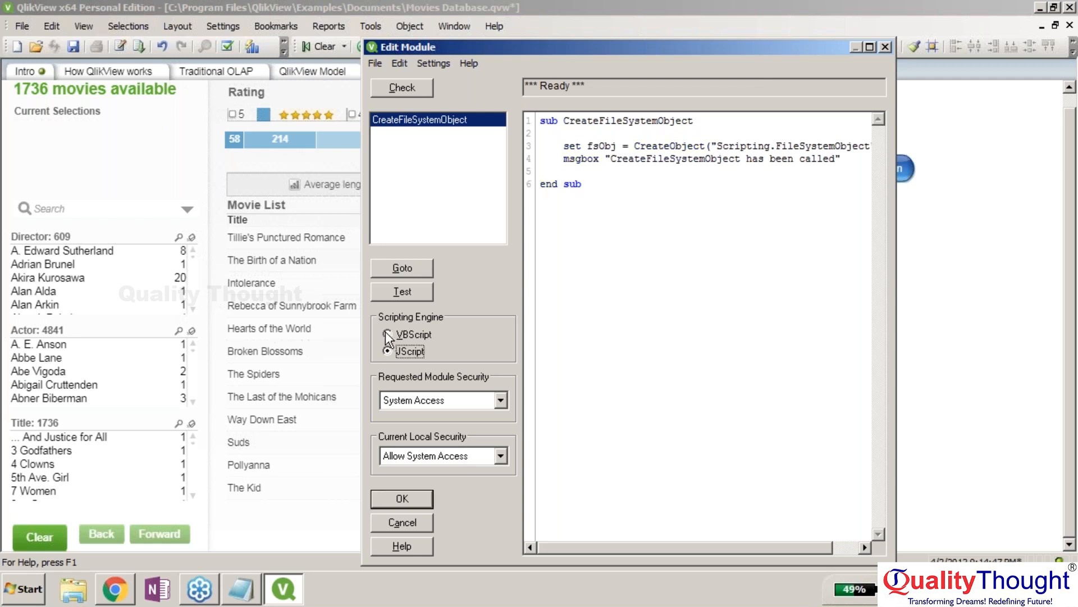
pyautogui.click(387, 334)
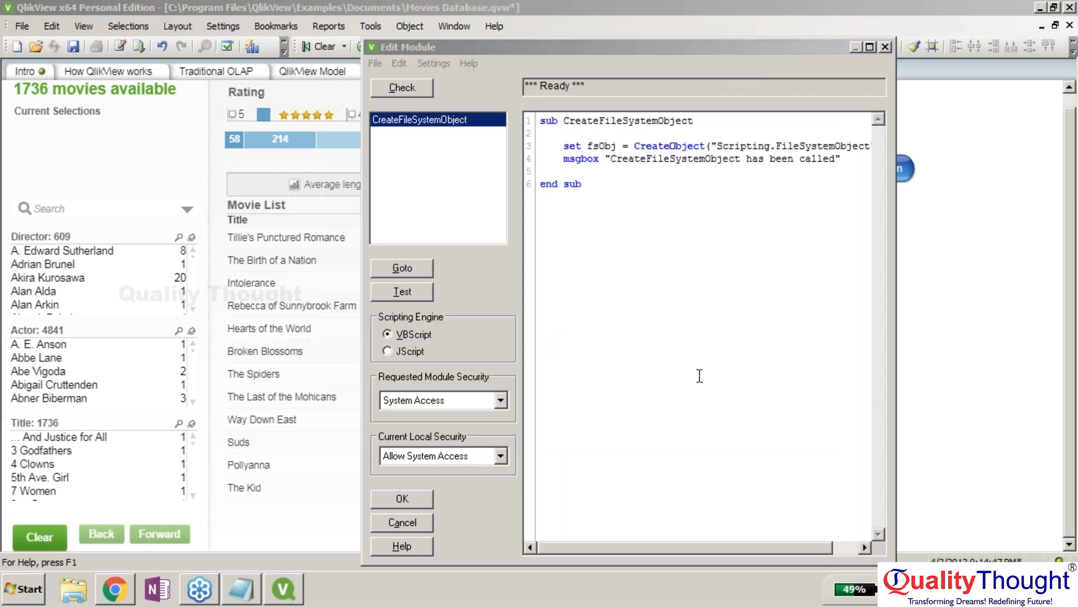
# Step: Test the CreateFileSystemObject macro twice, dismiss its message box each time, and confirm the module
pyautogui.click(421, 290)
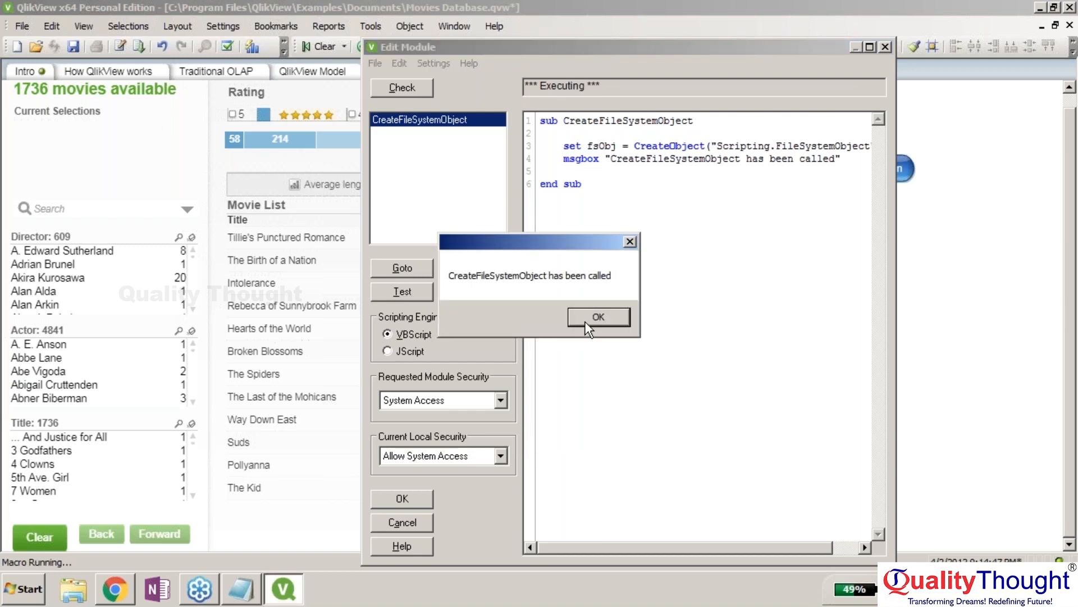
pyautogui.click(585, 321)
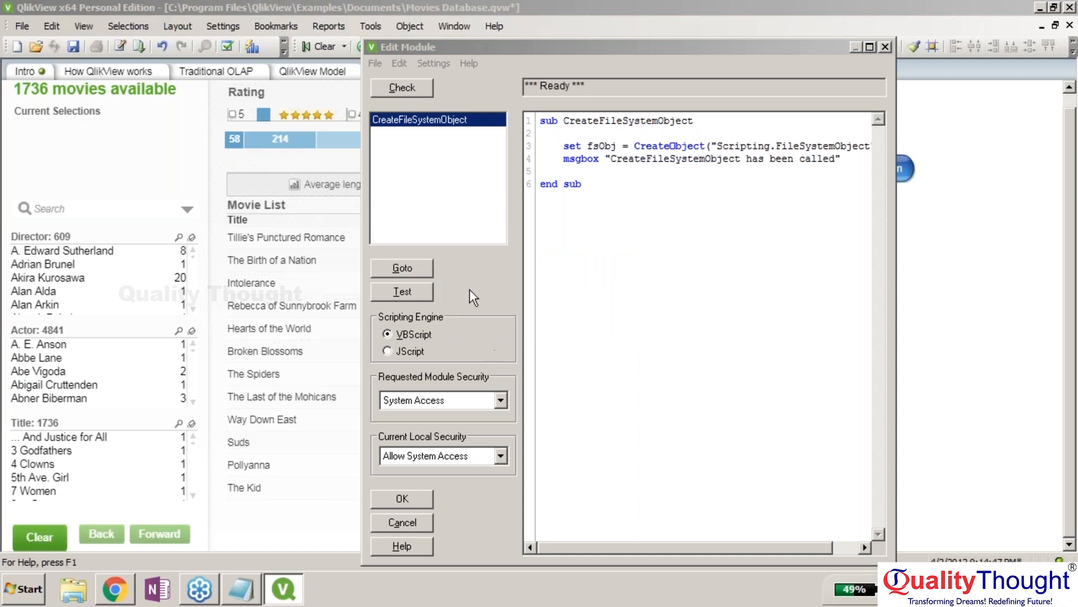
pyautogui.click(412, 296)
pyautogui.click(599, 317)
pyautogui.click(402, 498)
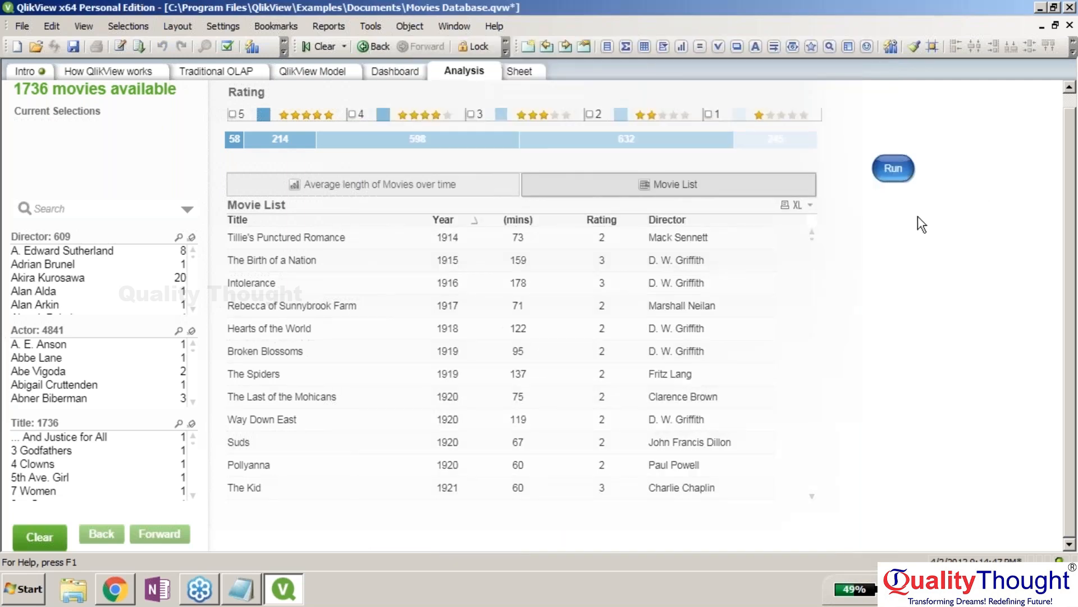
# Step: Try the Run button, and confirm Give System Access to Module Script as the document's module security level
pyautogui.rightClick(898, 173)
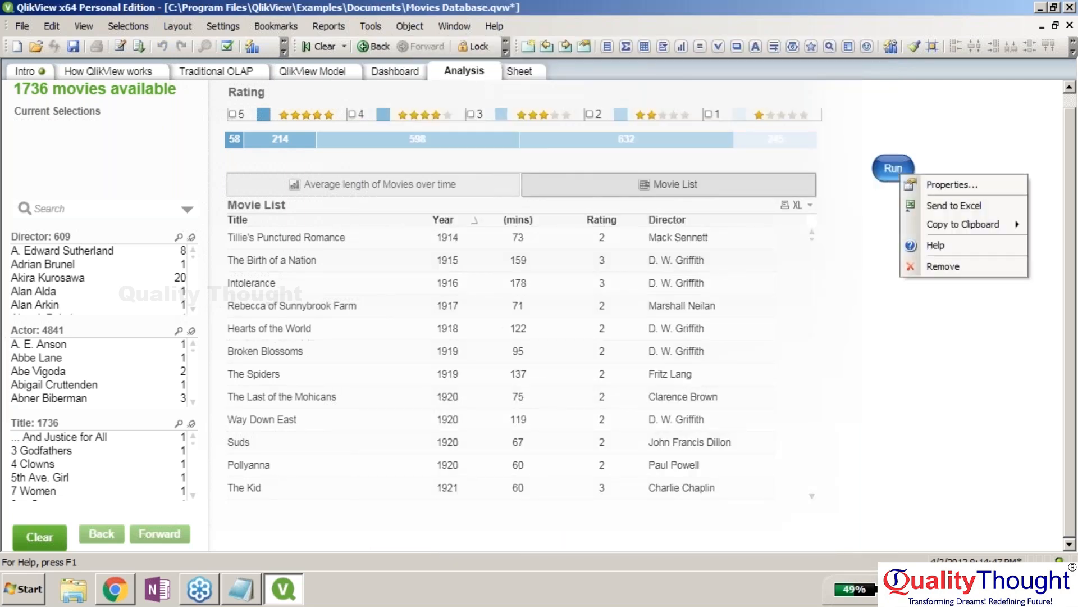
pyautogui.click(896, 174)
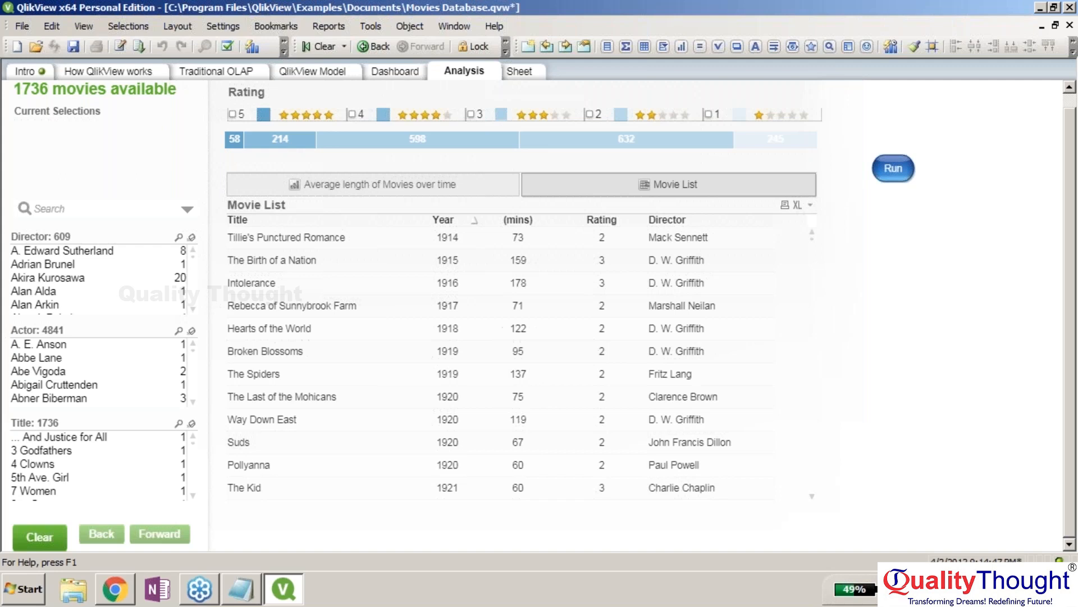
pyautogui.hotkey('ctrl', 'shift', 'm')
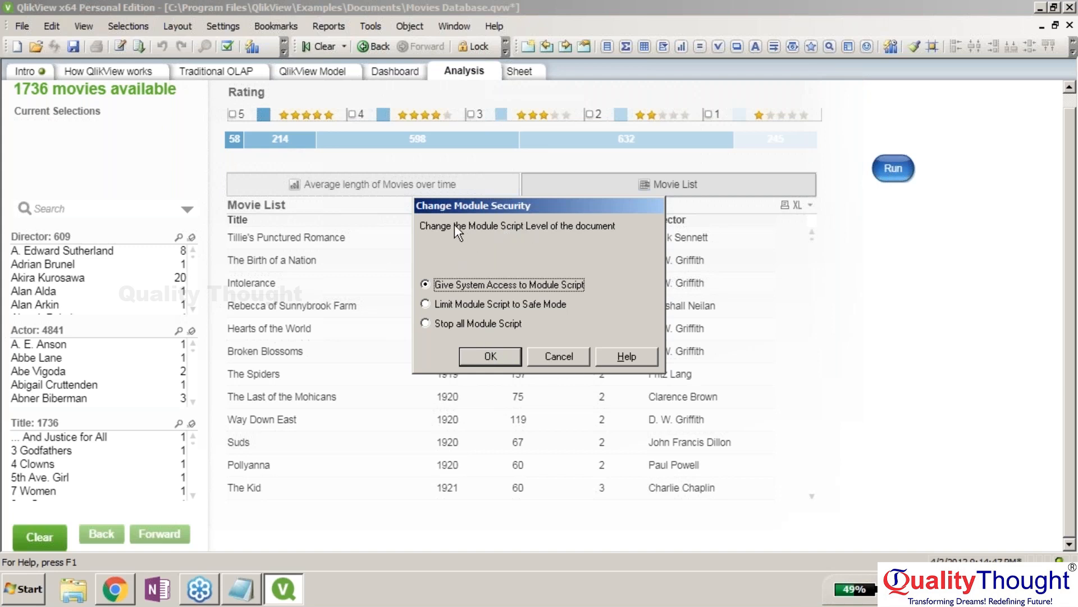
pyautogui.click(491, 355)
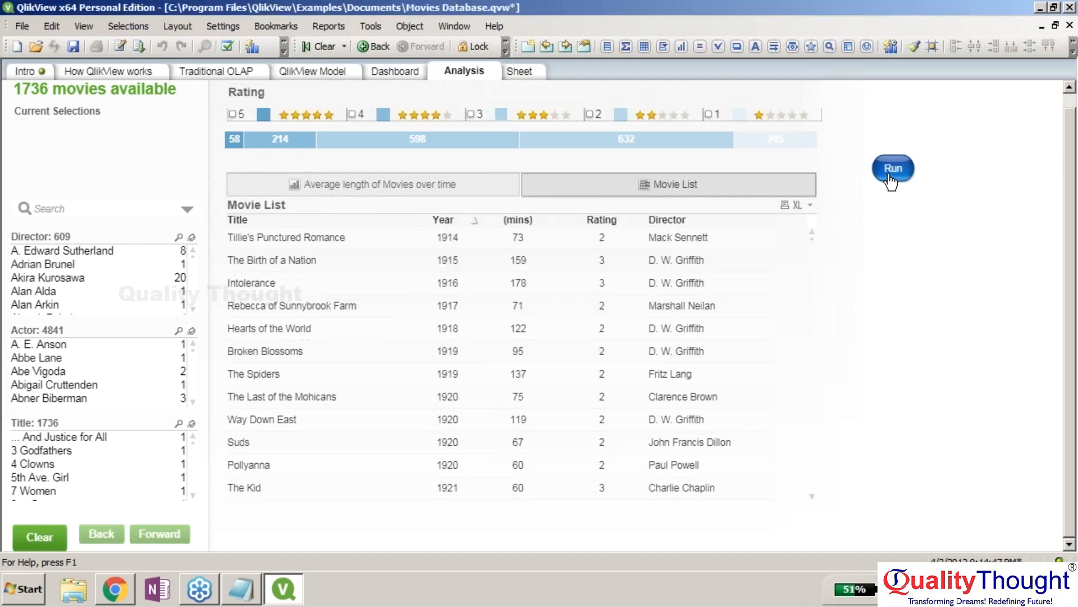
# Step: Try the Run button again, and minimize and restore the QlikView window
pyautogui.rightClick(889, 172)
pyautogui.press('Escape')
pyautogui.click(893, 175)
pyautogui.click(279, 591)
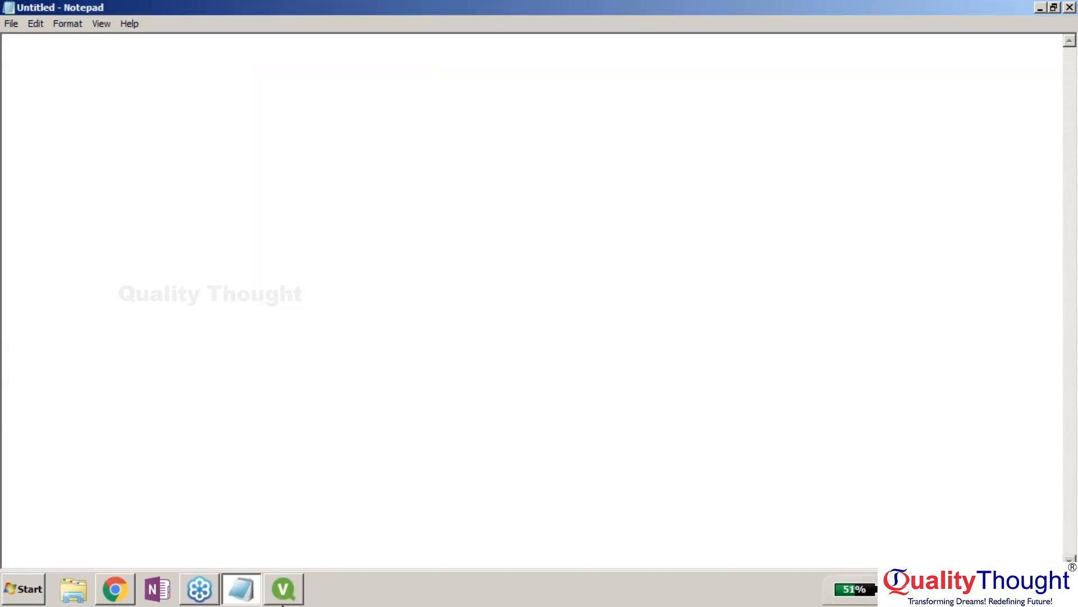
pyautogui.click(287, 593)
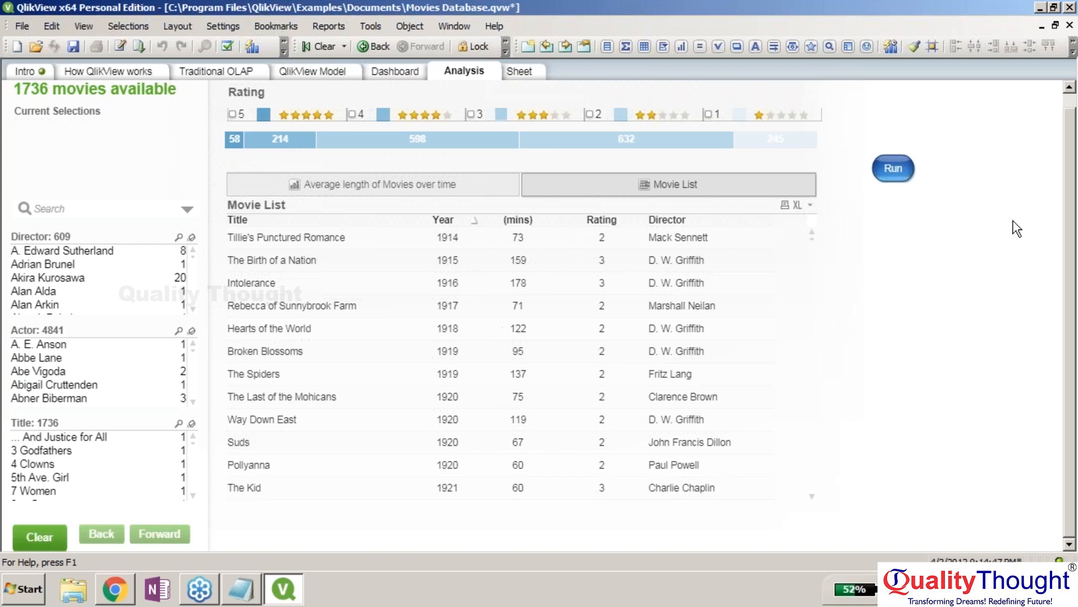
# Step: Review the Run button's properties, including its macro name expression, general settings and Run Macro action
pyautogui.click(899, 174)
pyautogui.rightClick(898, 175)
pyautogui.click(935, 179)
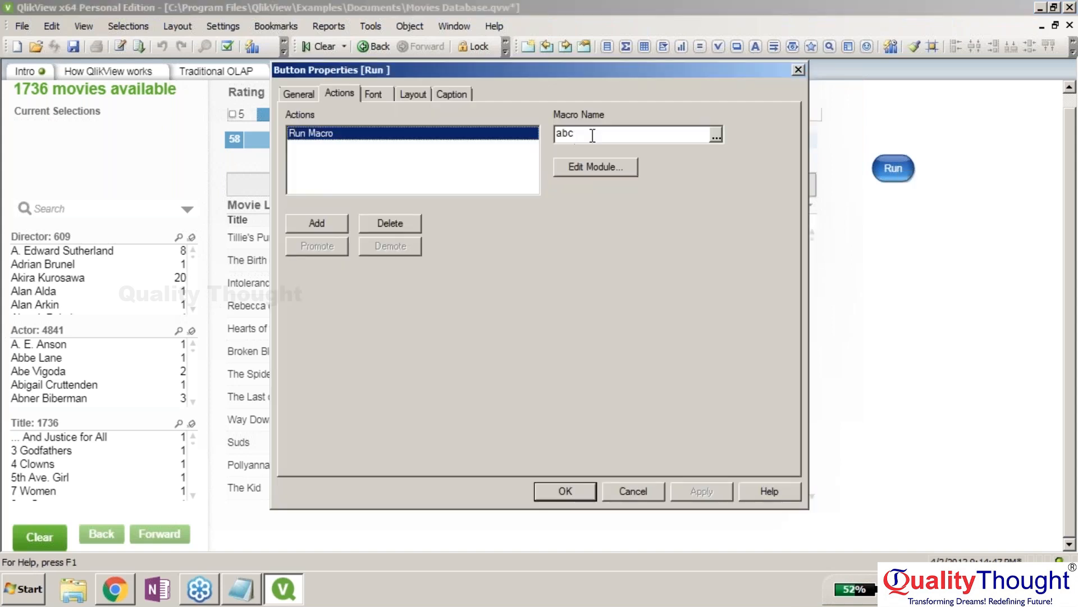
pyautogui.click(716, 136)
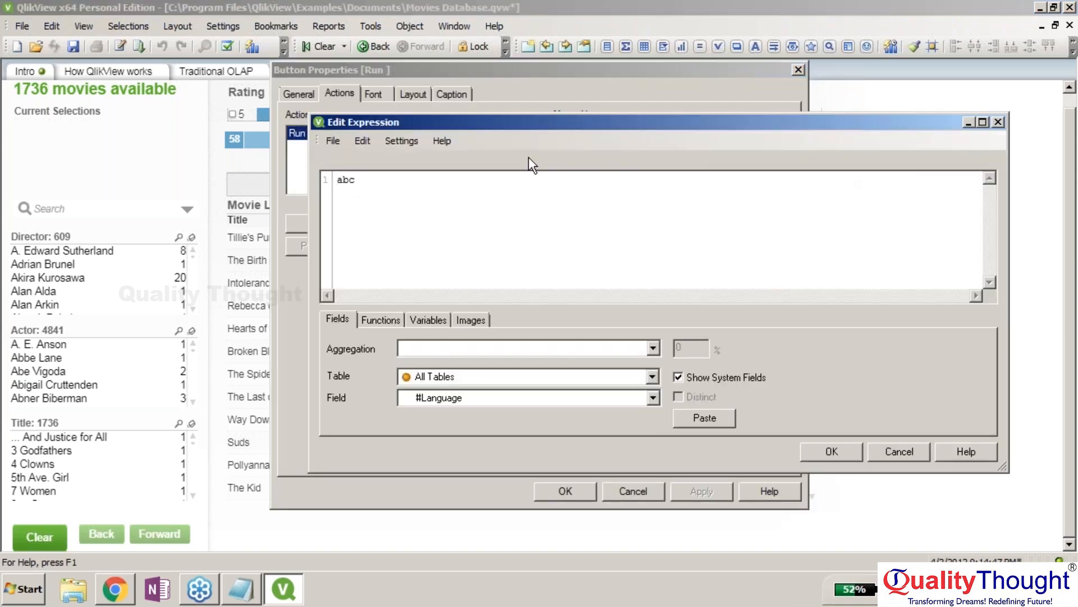
pyautogui.click(873, 450)
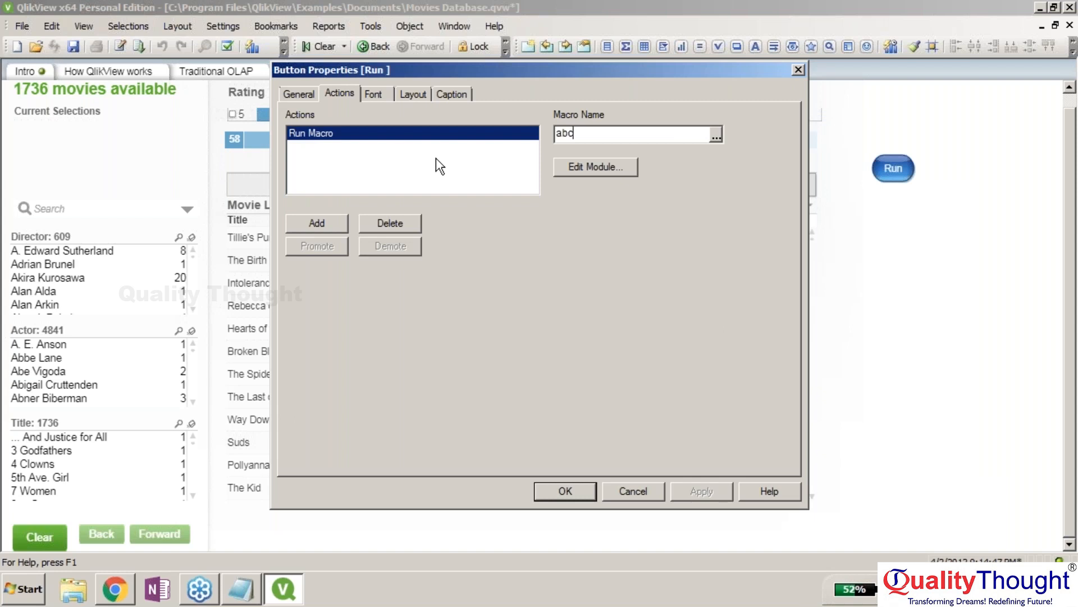
pyautogui.click(304, 92)
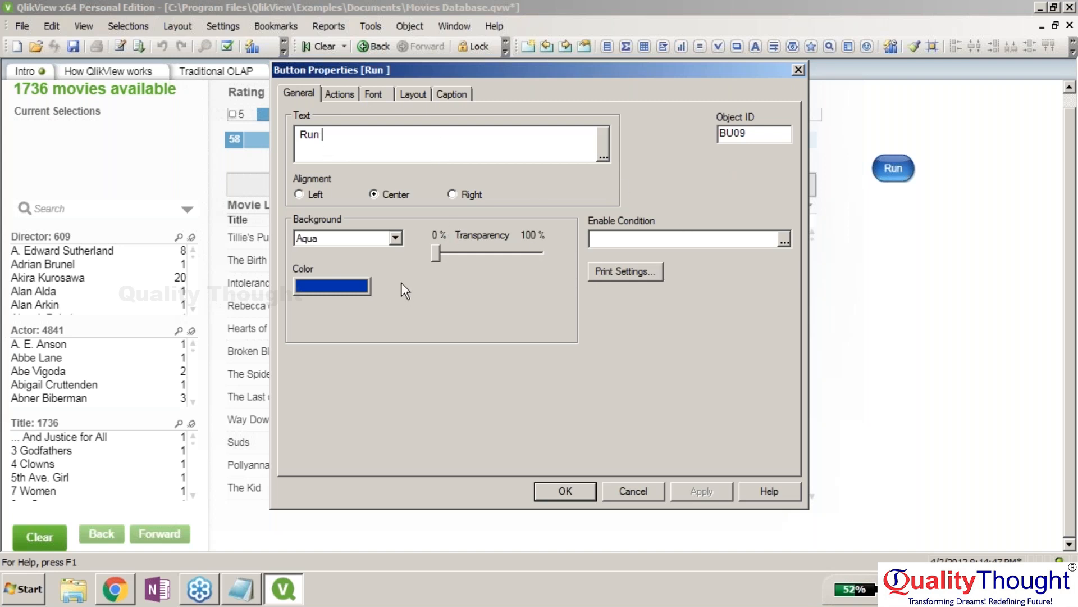
pyautogui.click(340, 93)
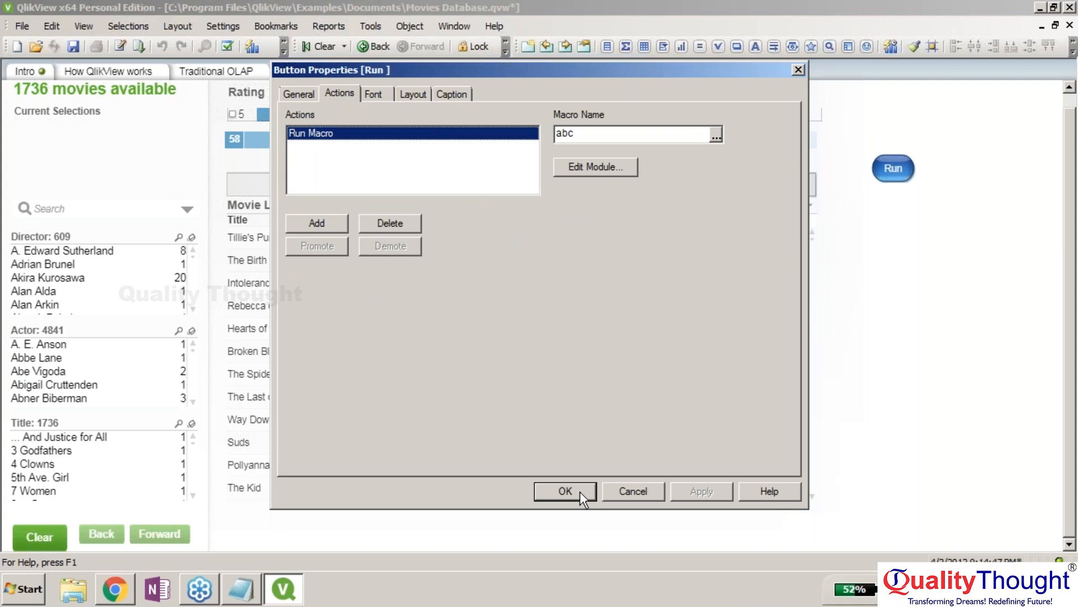
# Step: From the button's action, go to the CreateFileSystemObject sub in the module, test it, and confirm both the module and the button properties
pyautogui.click(607, 160)
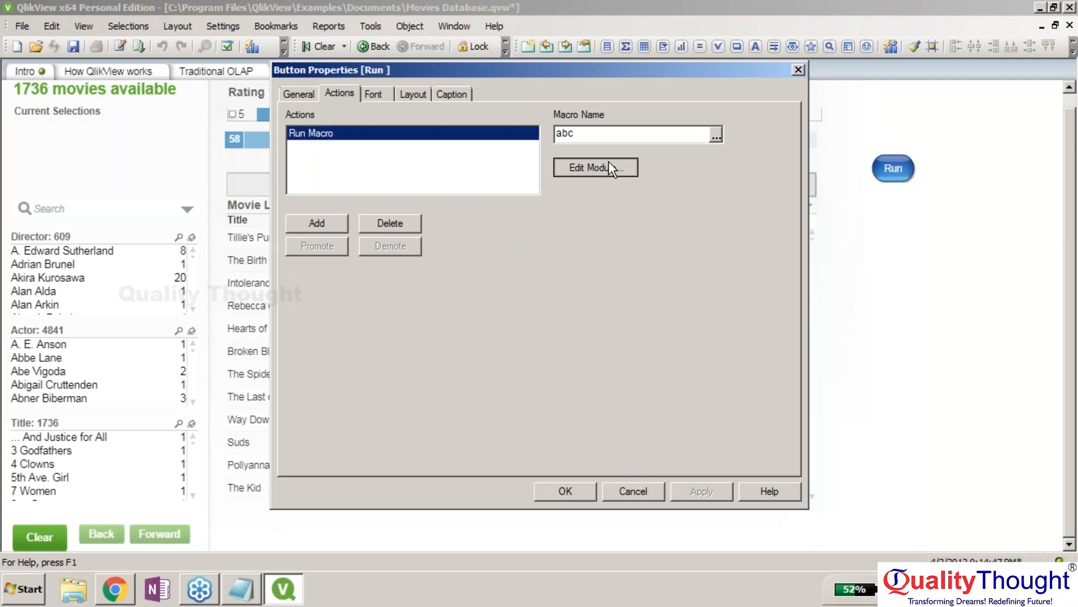
pyautogui.click(430, 263)
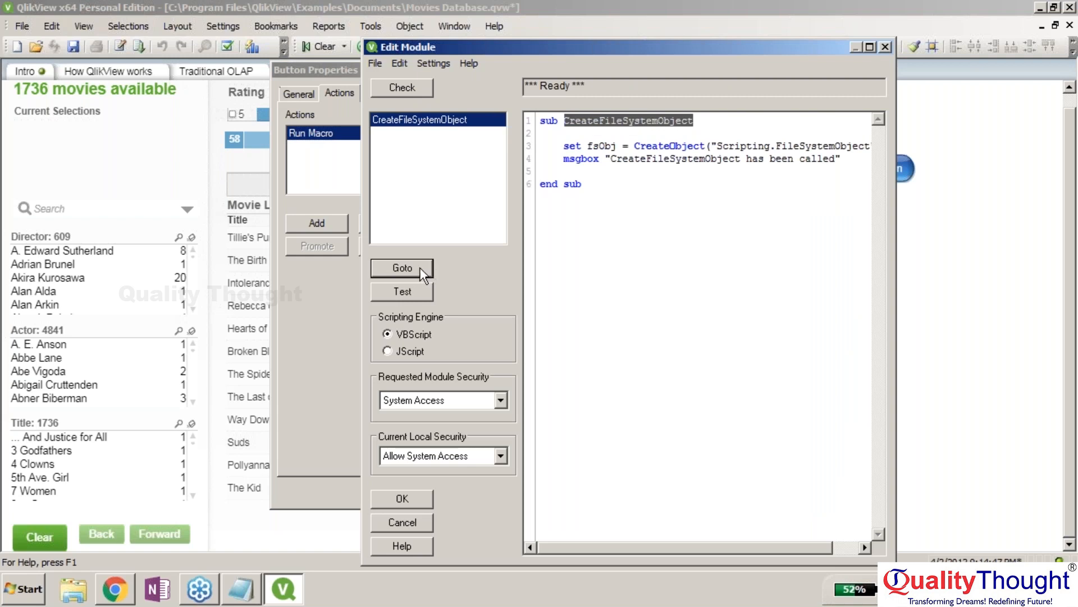
pyautogui.click(409, 285)
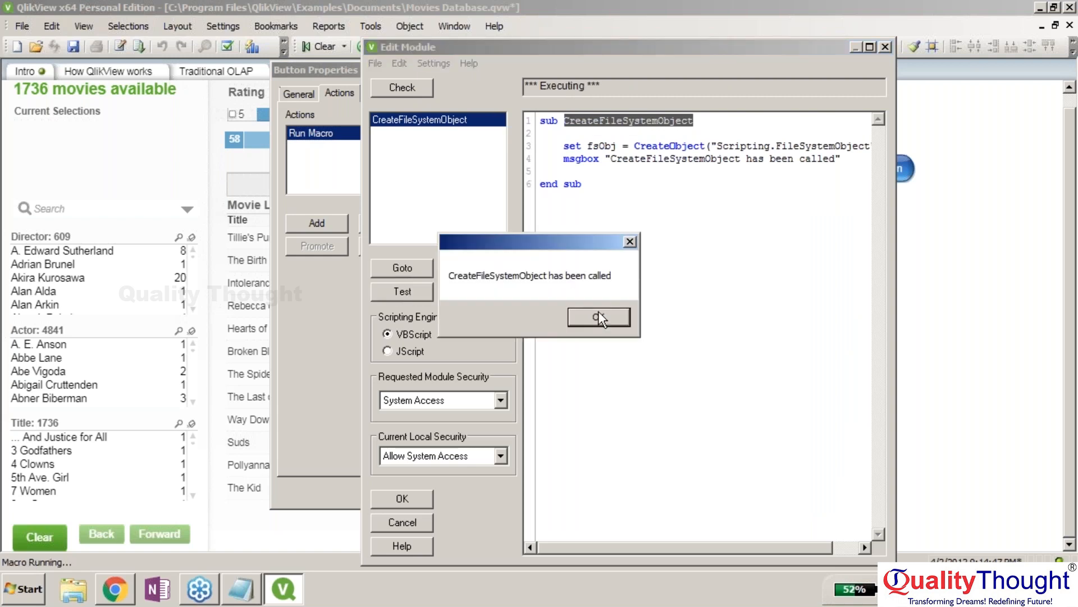
pyautogui.click(600, 313)
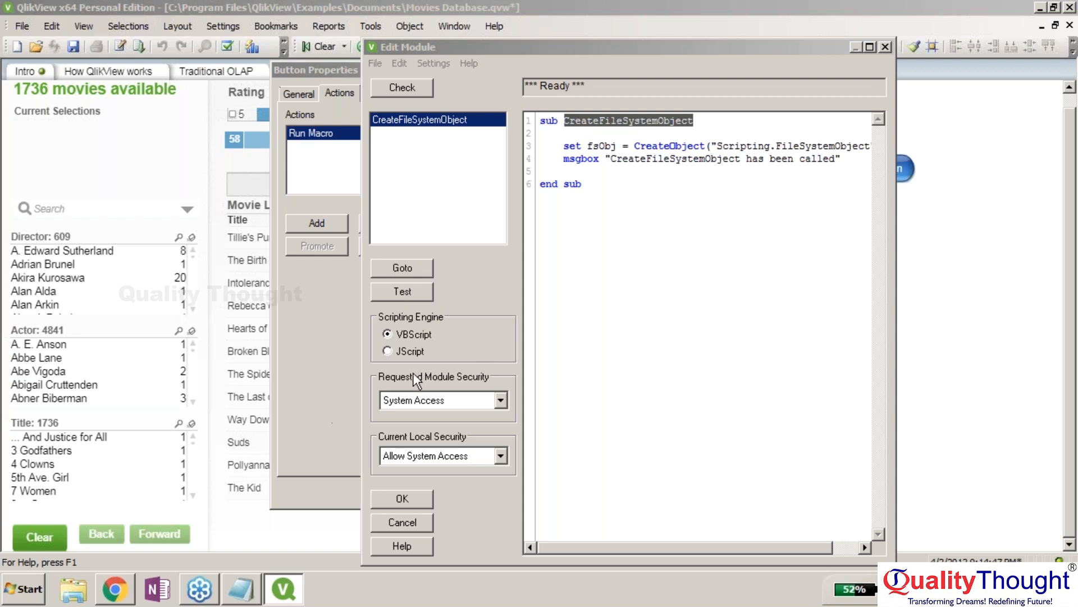
pyautogui.click(417, 497)
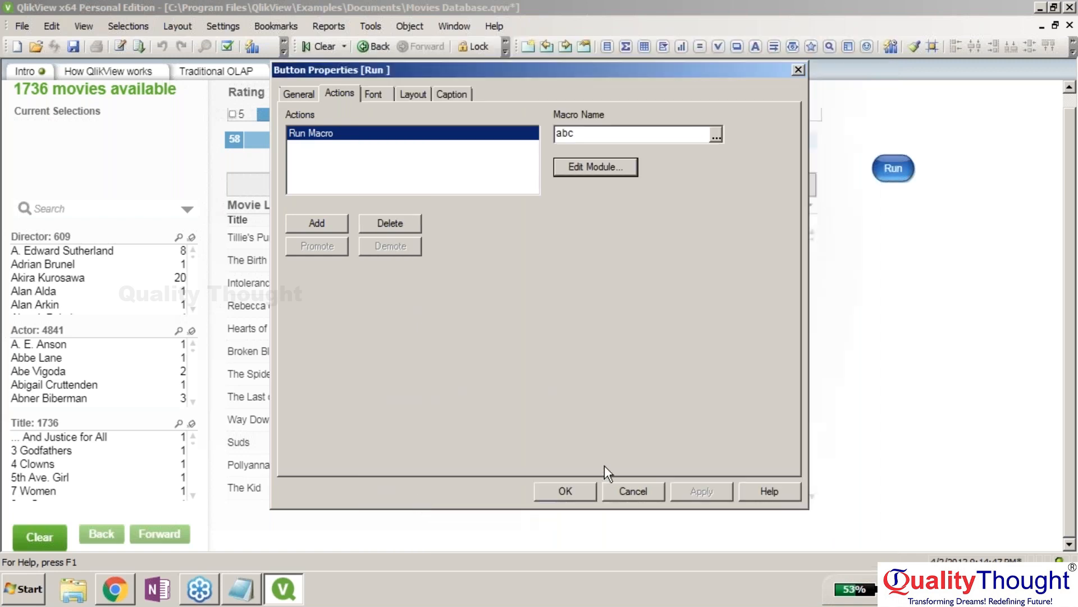
pyautogui.click(585, 491)
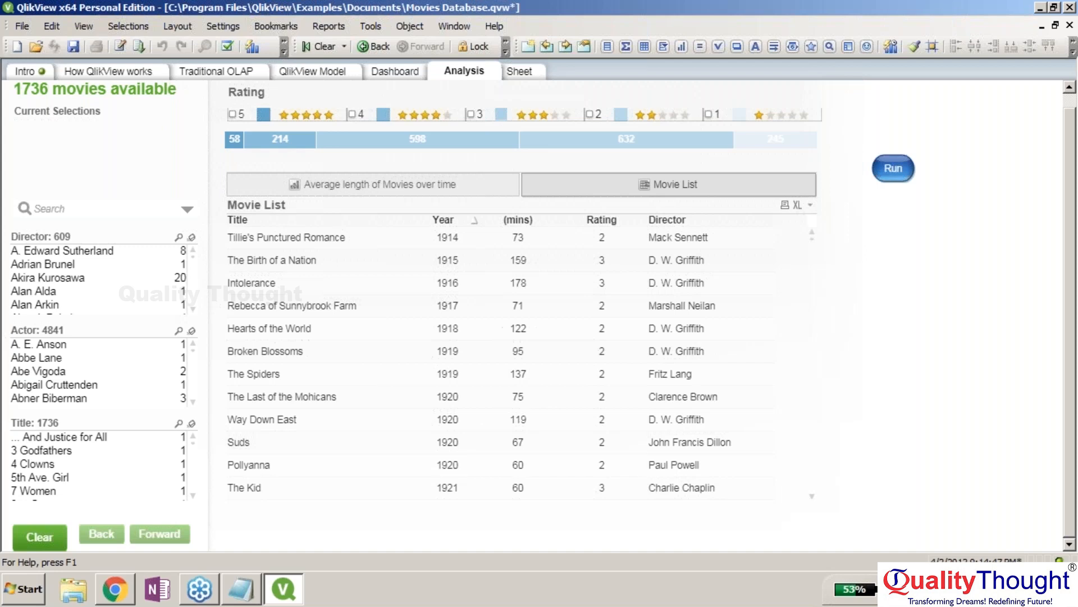
# Step: Check the Run button's options, select a block of 1919 and 1920 rows in the Movie List, and clear all selections
pyautogui.rightClick(883, 164)
pyautogui.press('Escape')
pyautogui.moveTo(485, 373); pyautogui.dragTo(548, 438)
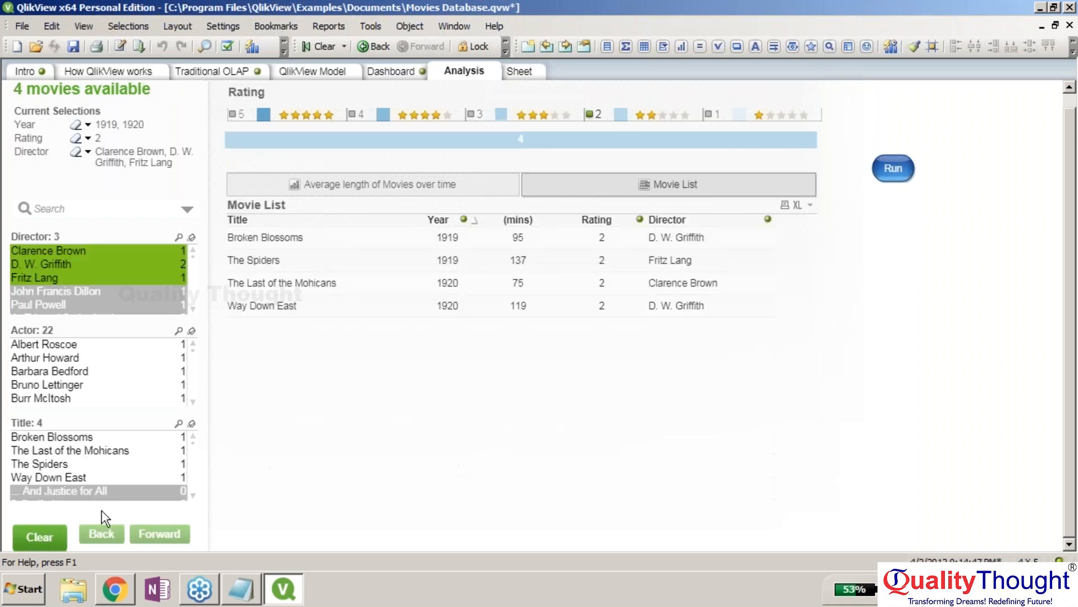
pyautogui.click(49, 540)
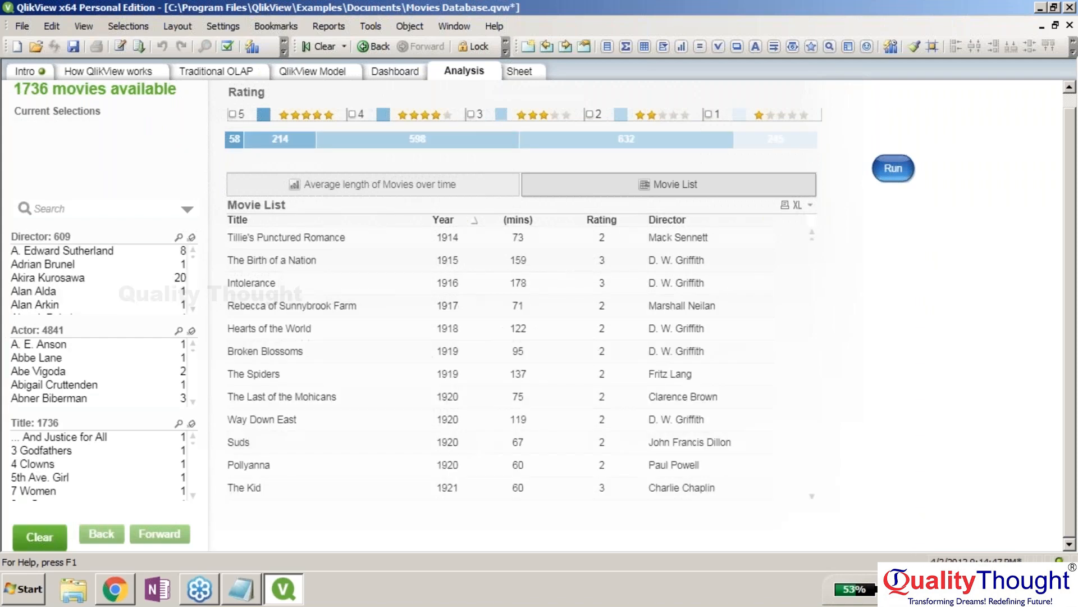
# Step: Remove the Run button from the Analysis sheet and confirm the deletion
pyautogui.rightClick(893, 169)
pyautogui.click(939, 256)
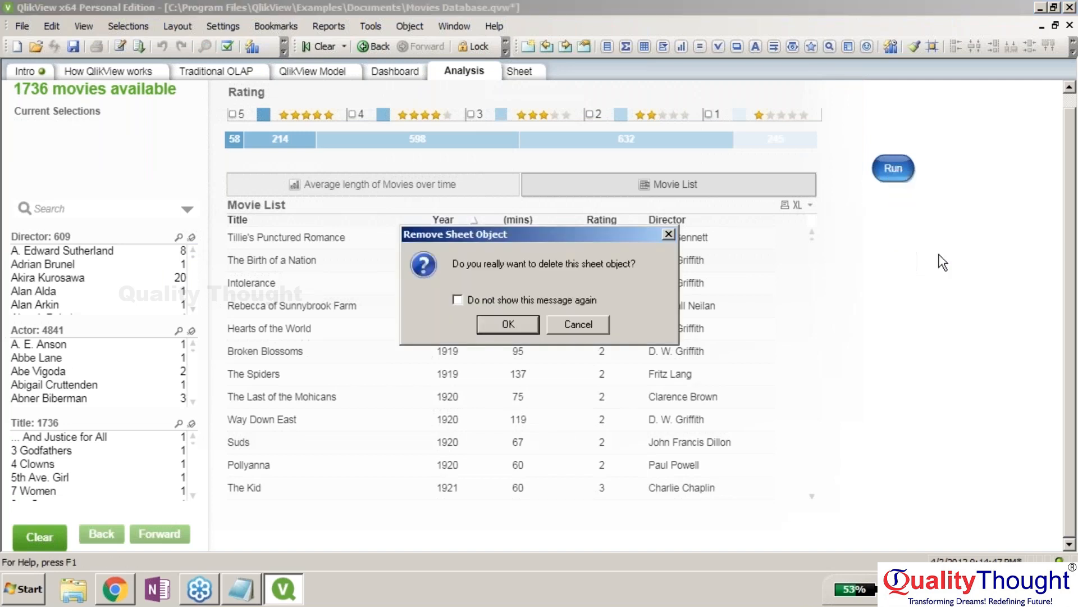
pyautogui.press('Return')
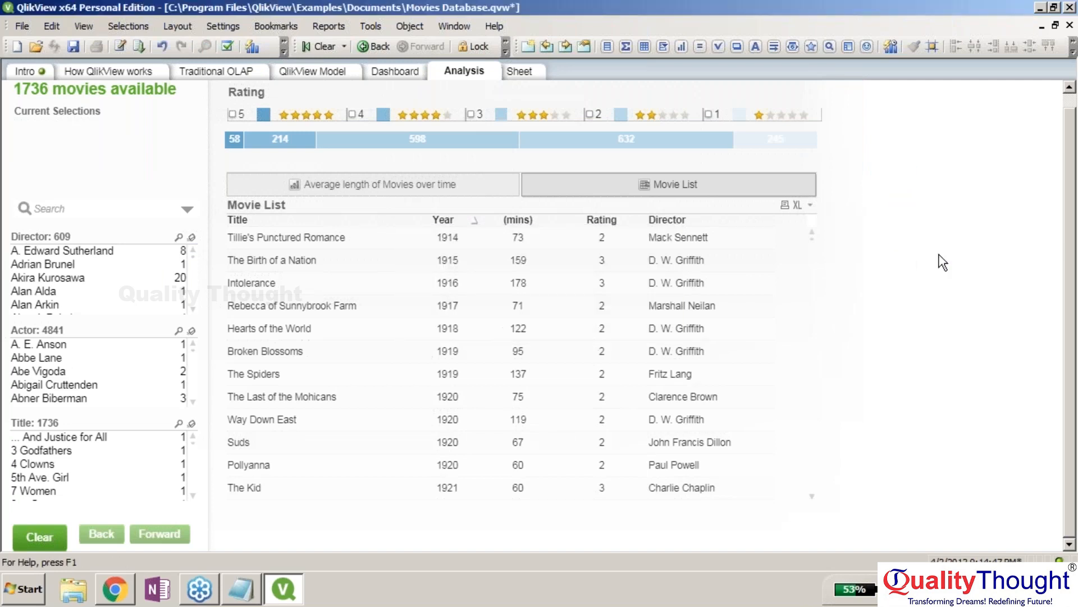
# Step: Open the macro module to review the CreateFileSystemObject sub, and close it
pyautogui.hotkey('ctrl', 'm')
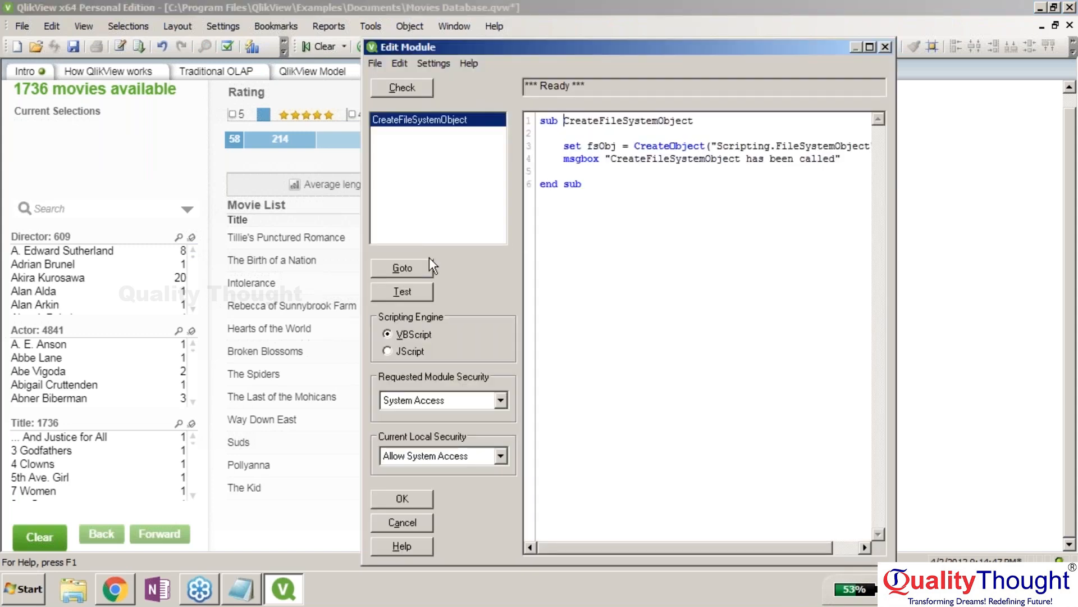
pyautogui.click(883, 47)
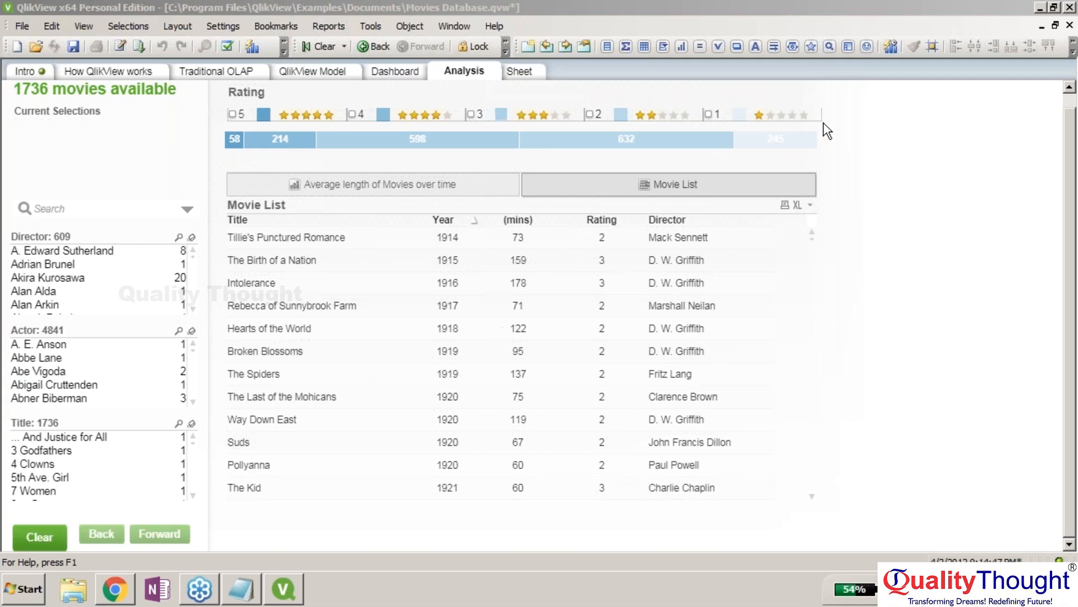
pyautogui.click(827, 178)
pyautogui.click(1074, 365)
# Step: Switch the container to Average length of Movies over time and back to Movie List, and view its container properties without changing them
pyautogui.click(440, 182)
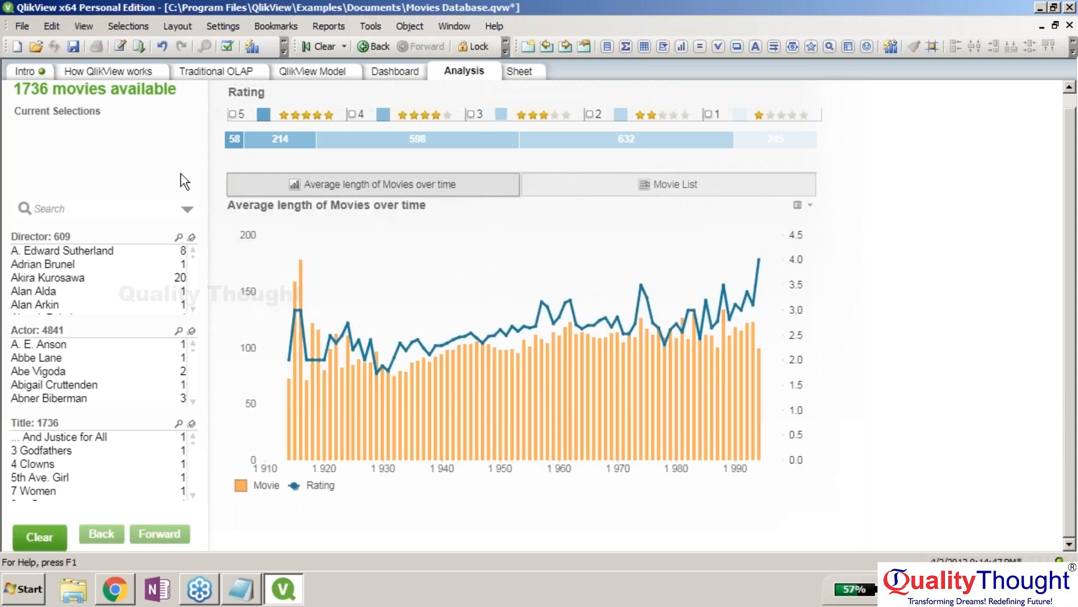
pyautogui.click(584, 192)
pyautogui.rightClick(565, 187)
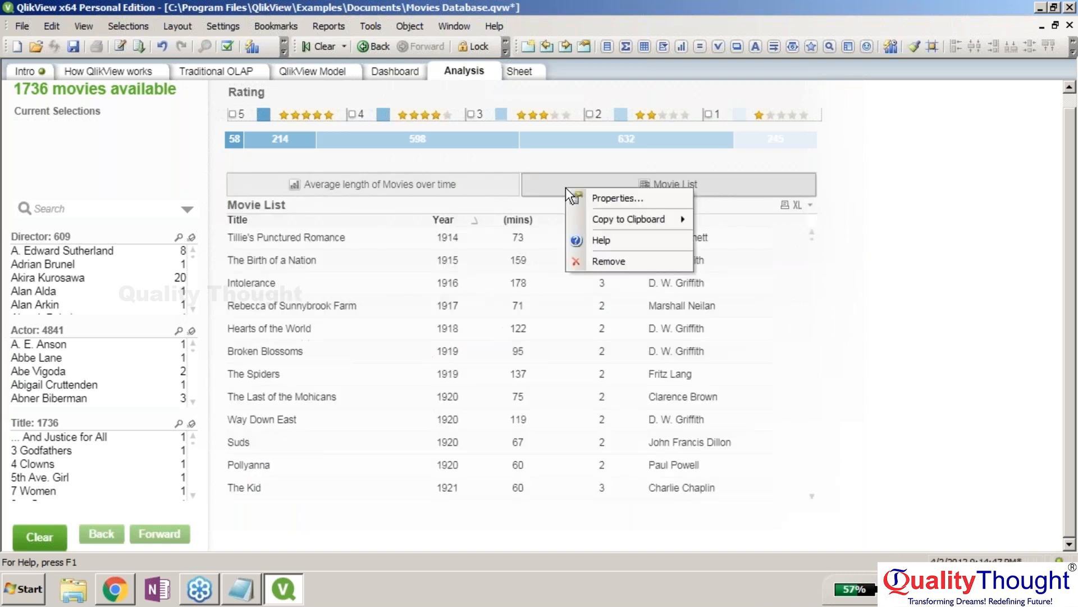
pyautogui.click(601, 197)
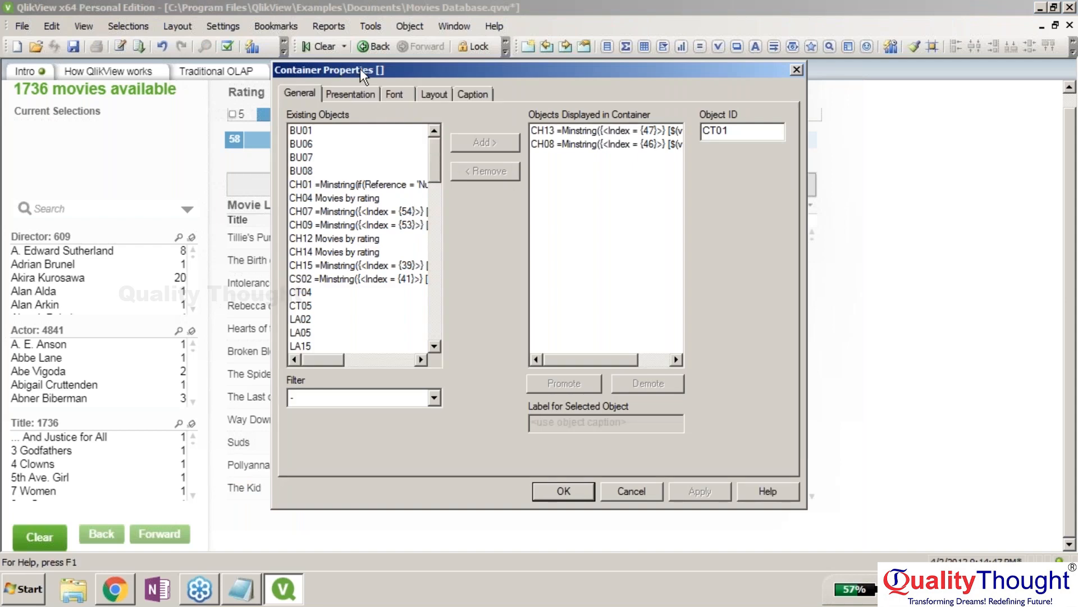
pyautogui.click(646, 491)
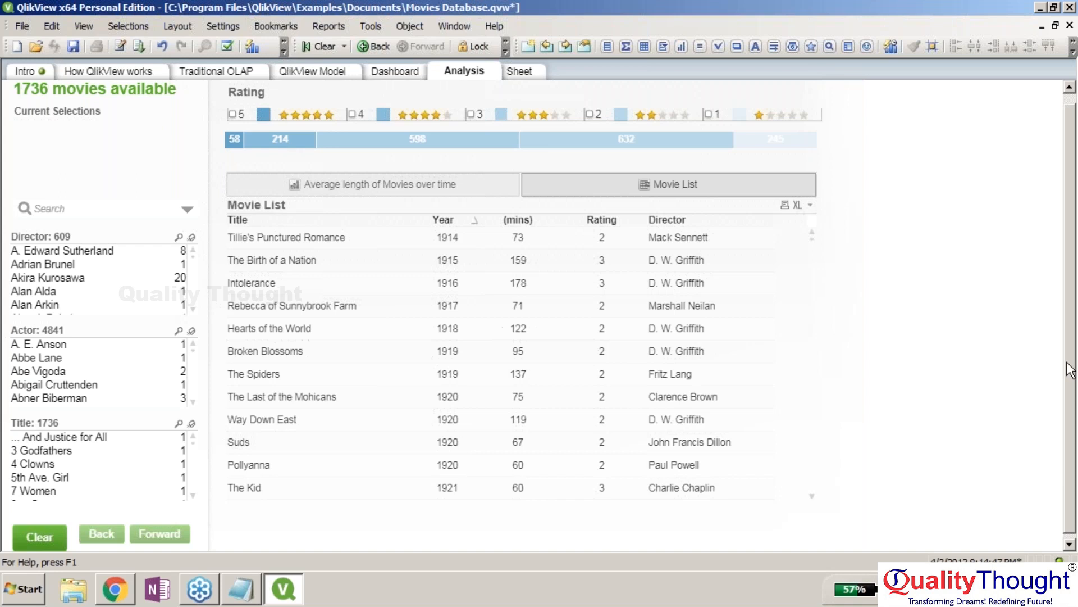
# Step: Look over the Sheet, Analysis and Dashboard sheets, expand the search object's field list on the Dashboard, and collapse it
pyautogui.scroll(1, 1051, 277)
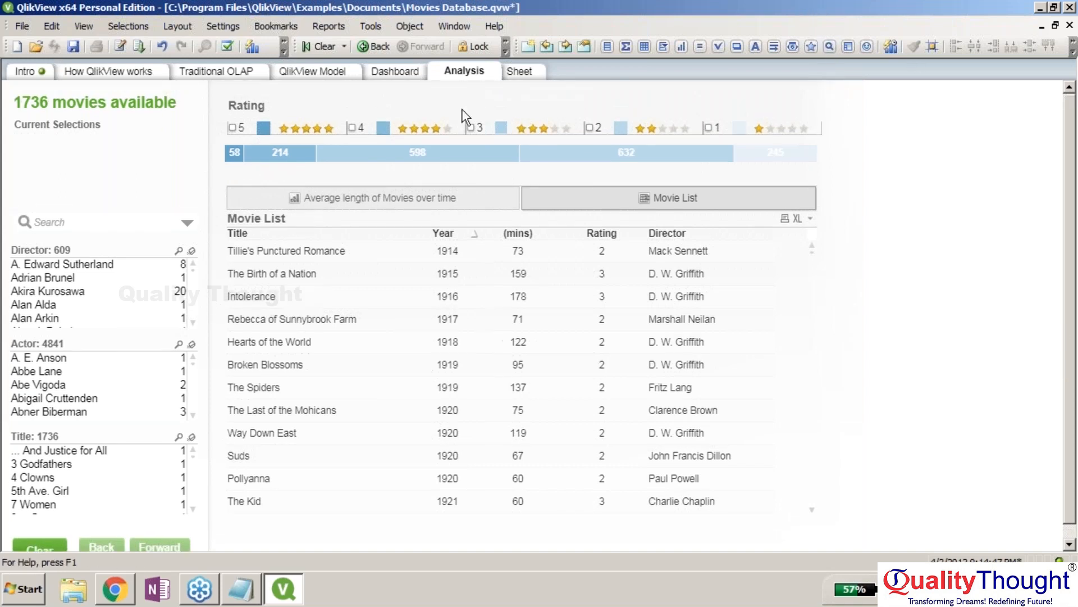
pyautogui.click(532, 66)
pyautogui.click(458, 71)
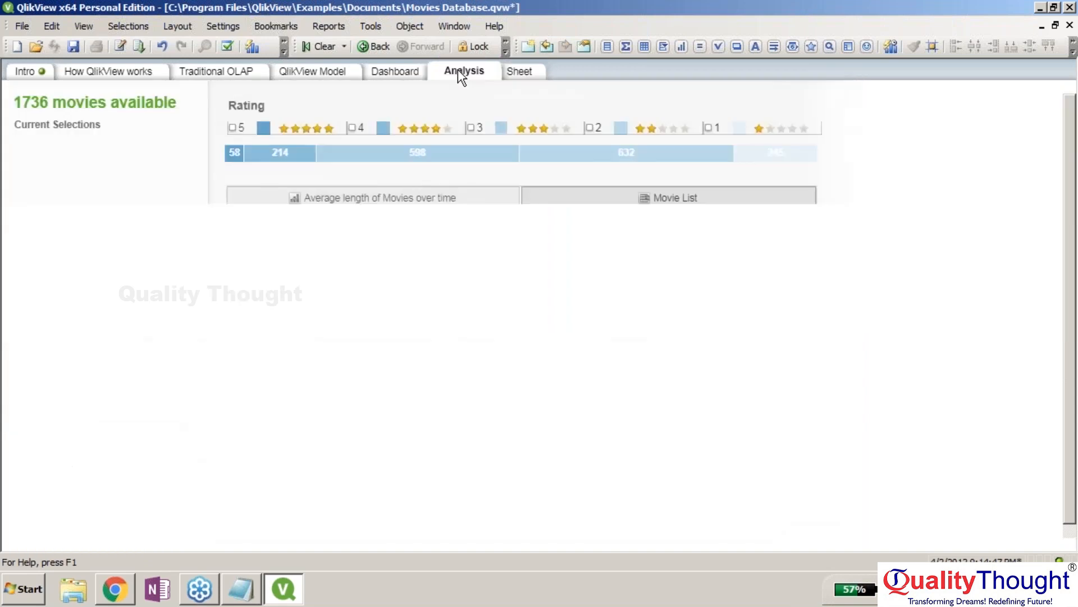
pyautogui.click(404, 71)
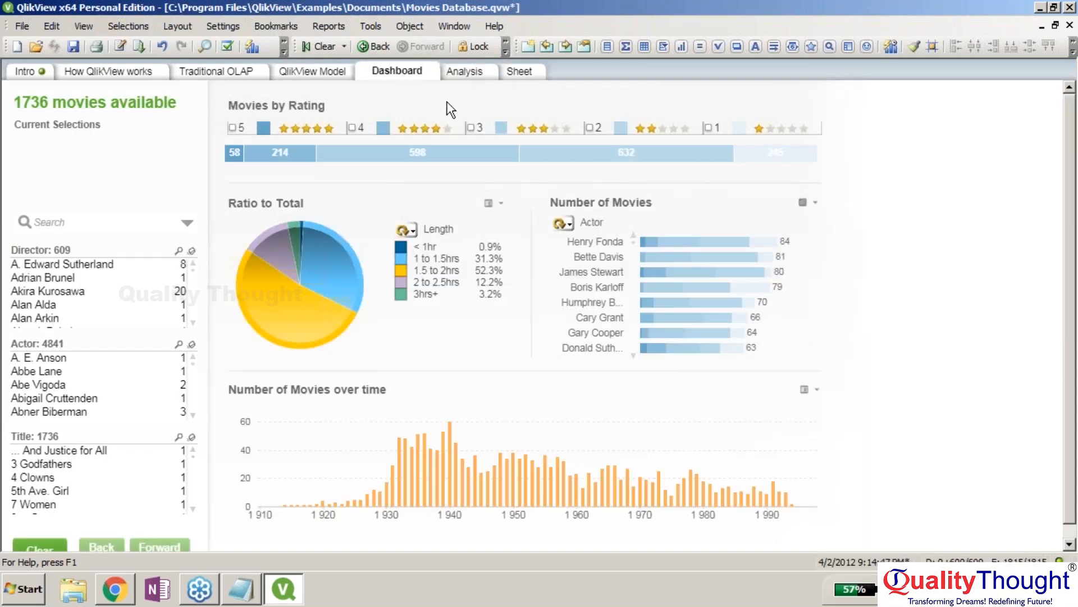
pyautogui.click(188, 224)
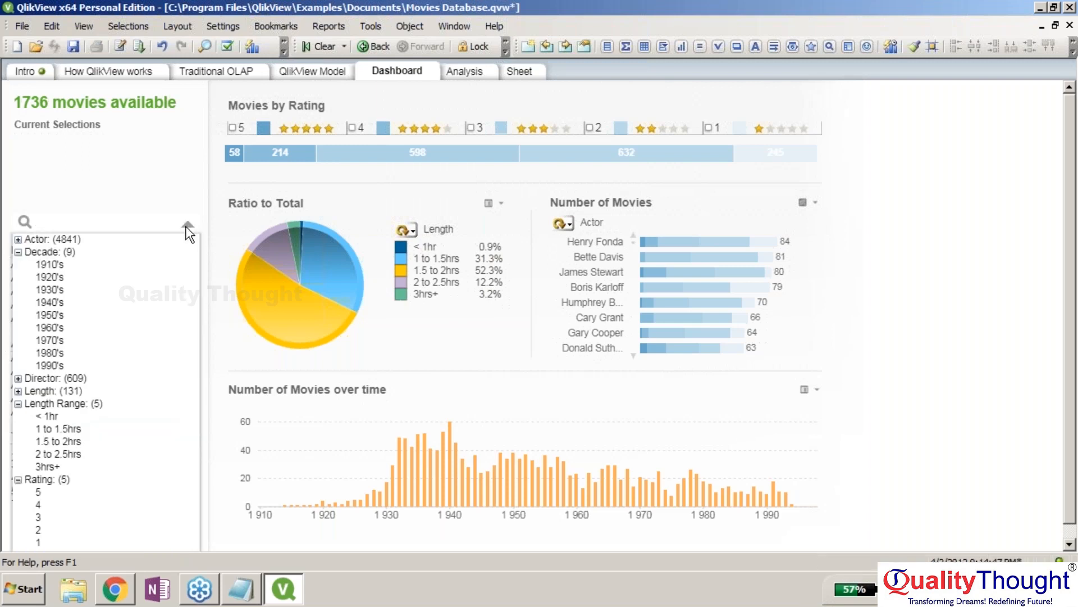
pyautogui.click(188, 225)
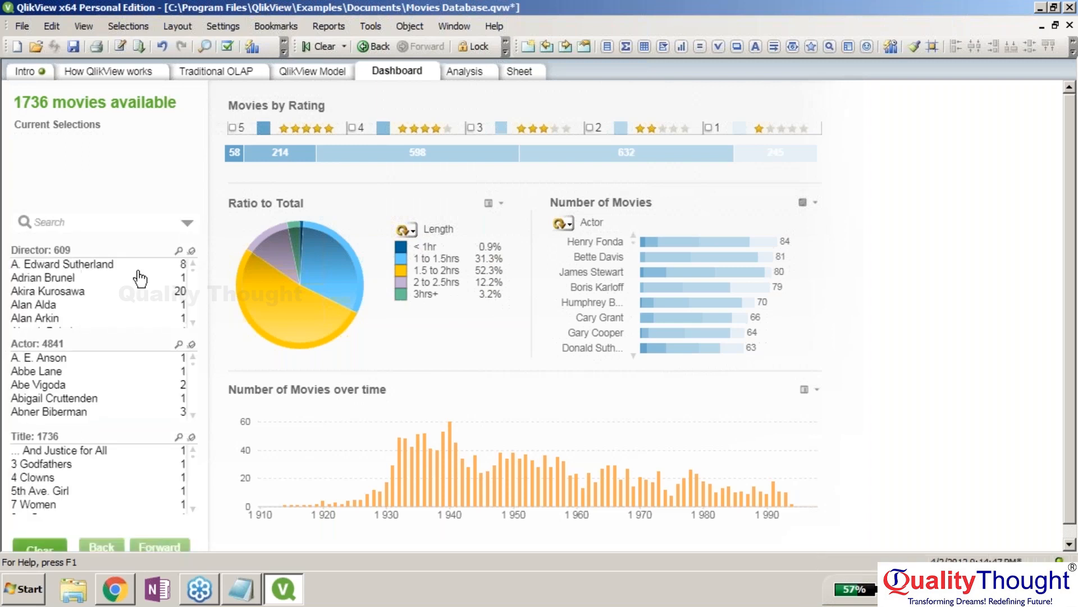
# Step: Compare the Analysis and Dashboard sheets once more, and return to the Intro sheet
pyautogui.click(471, 79)
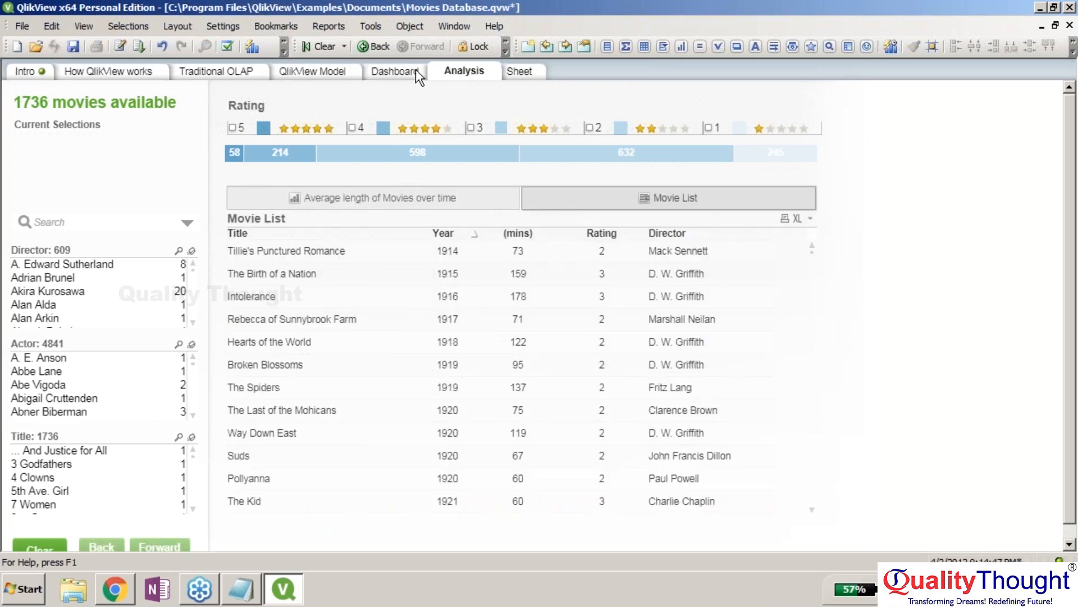
pyautogui.click(415, 70)
pyautogui.click(454, 75)
pyautogui.click(27, 72)
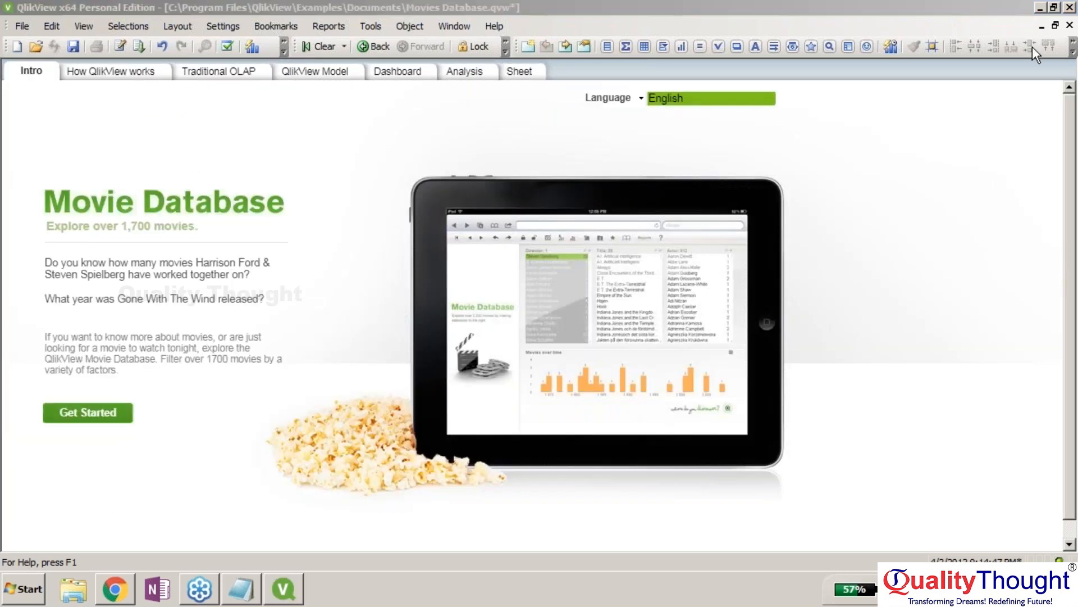